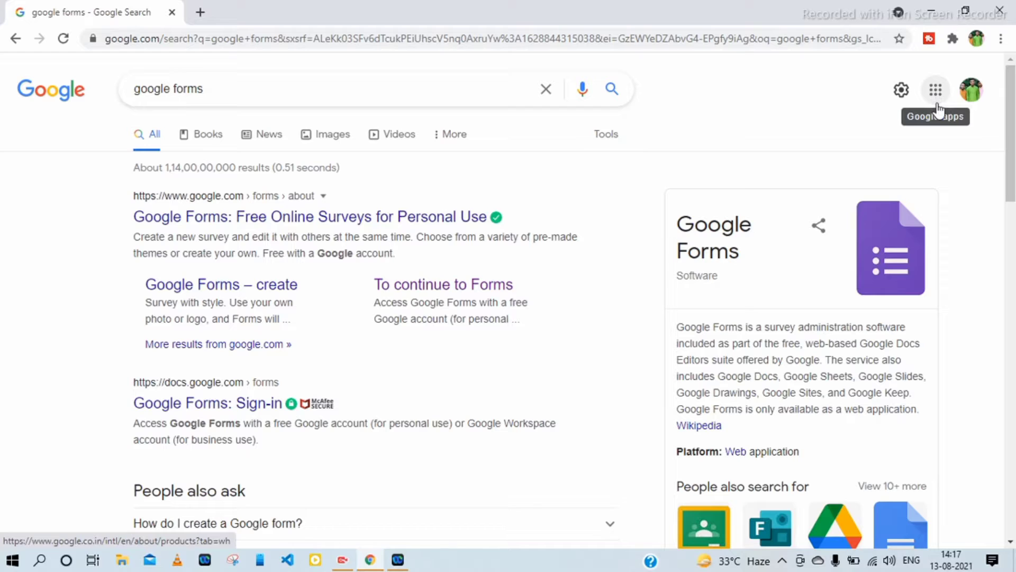
click(408, 90)
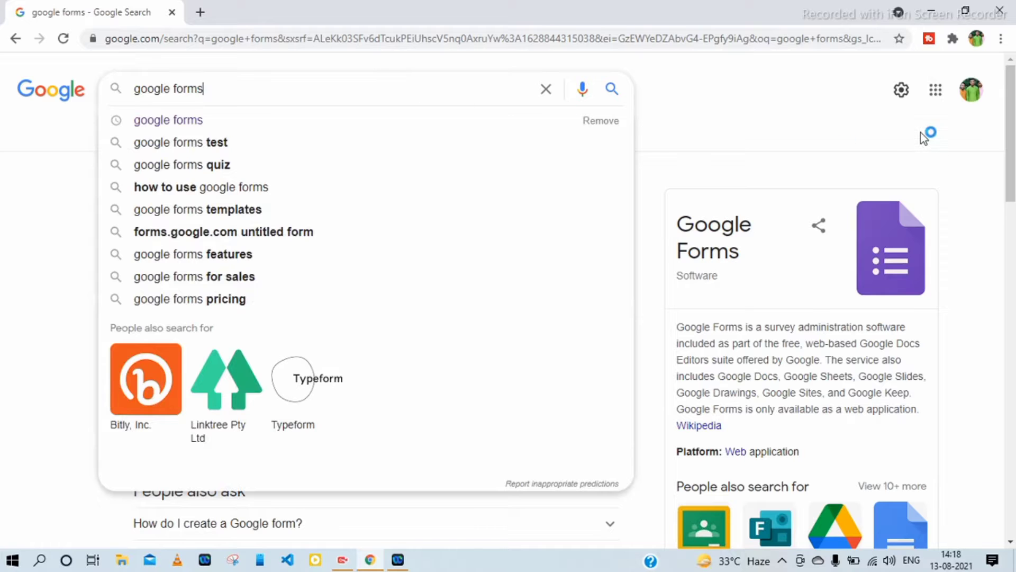
click(789, 139)
click(294, 93)
click(737, 120)
click(234, 95)
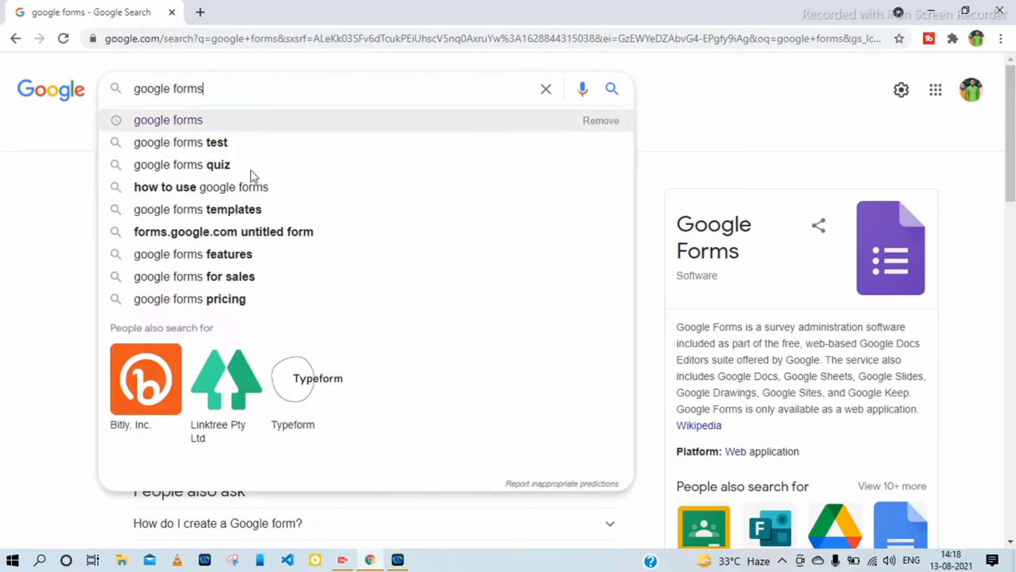
click(759, 112)
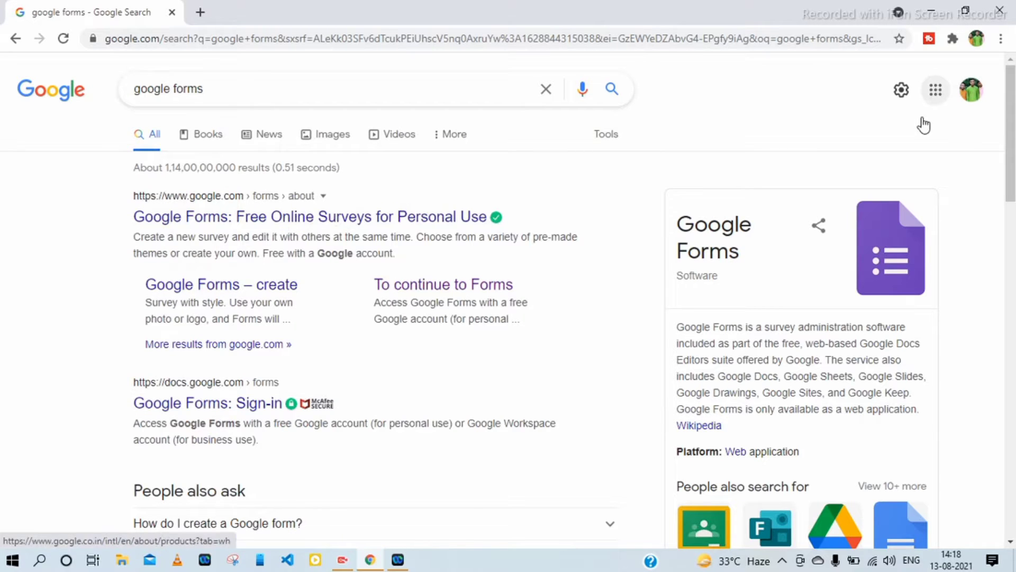
click(935, 90)
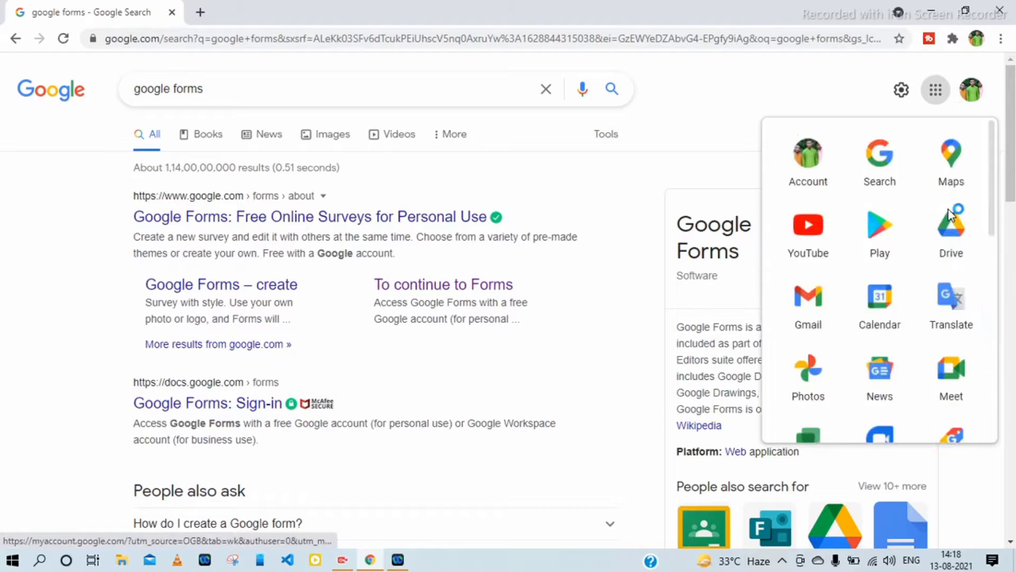
scroll(948, 209, down, 5)
scroll(951, 275, up, 1)
scroll(963, 389, down, 2)
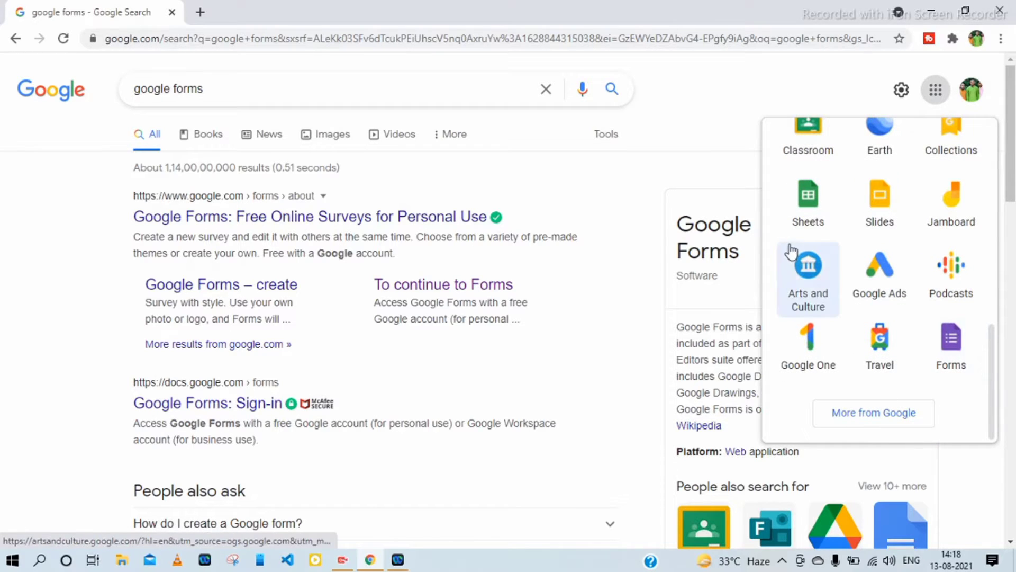
- Open the Google Forms site from the search results and go to the personal version of Forms
click(340, 225)
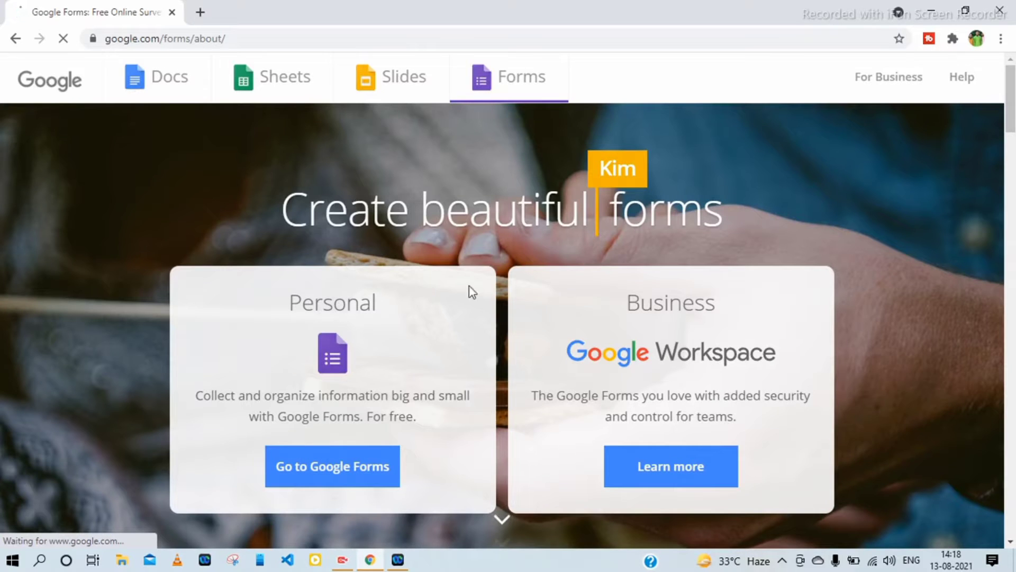
scroll(636, 320, down, 1)
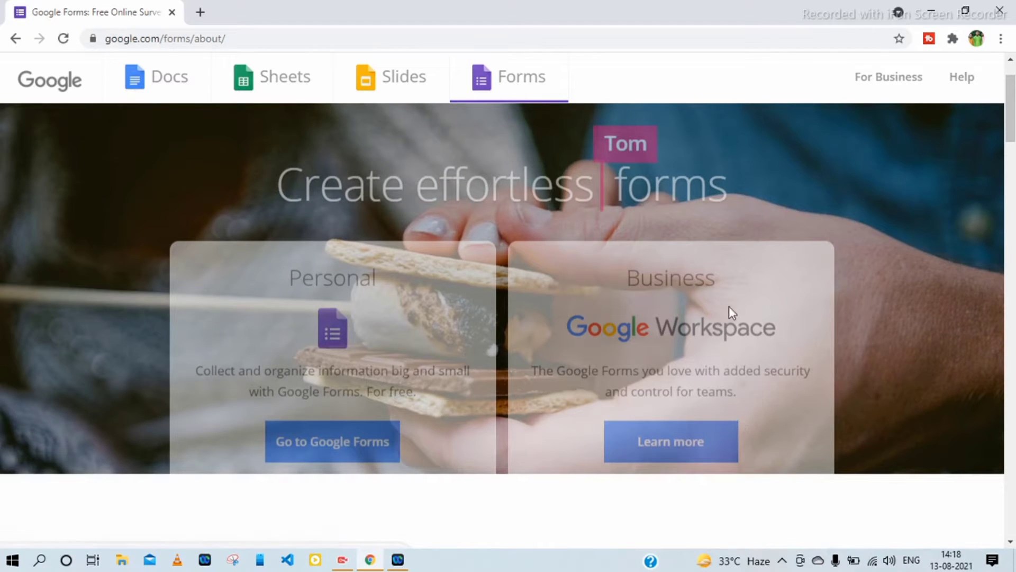
click(337, 452)
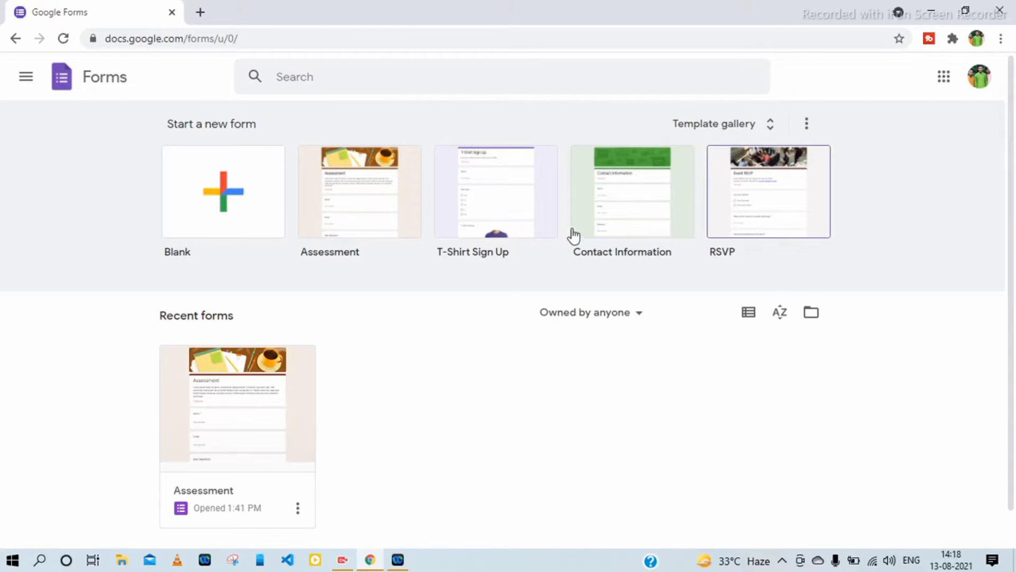
- Create a blank form and open its preview in a separate browser tab, returning to the form editor
click(230, 209)
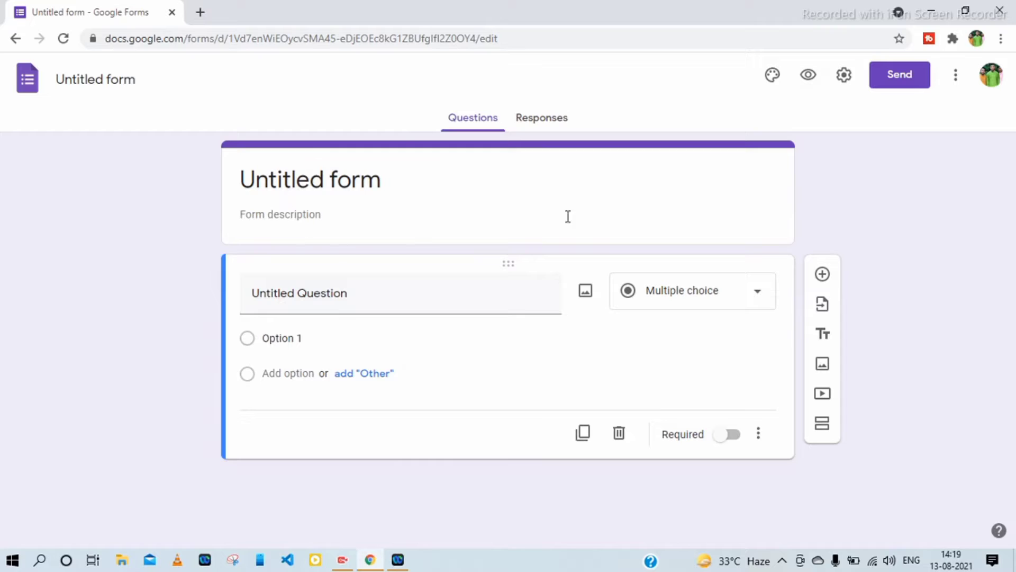
click(810, 84)
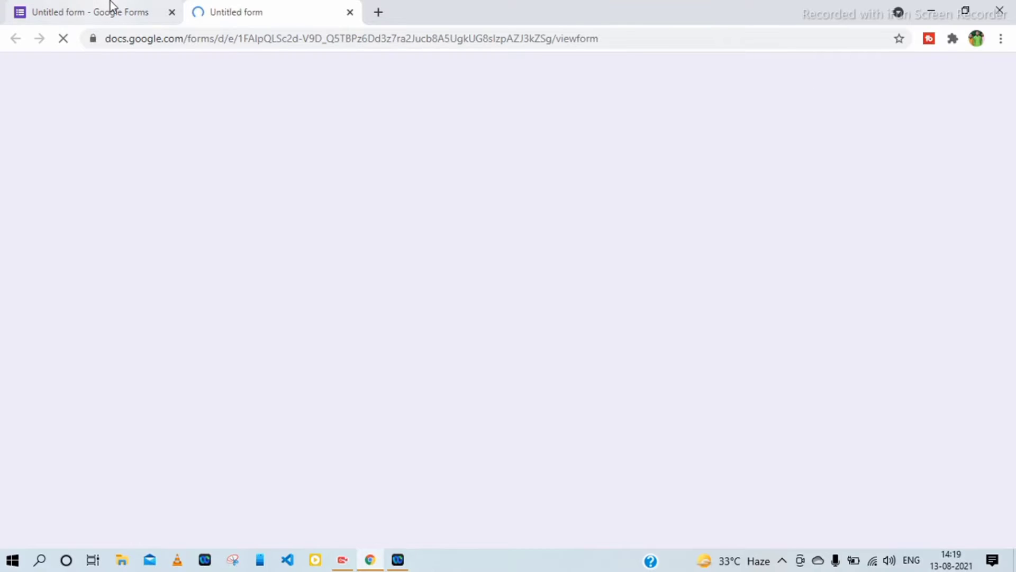
click(110, 2)
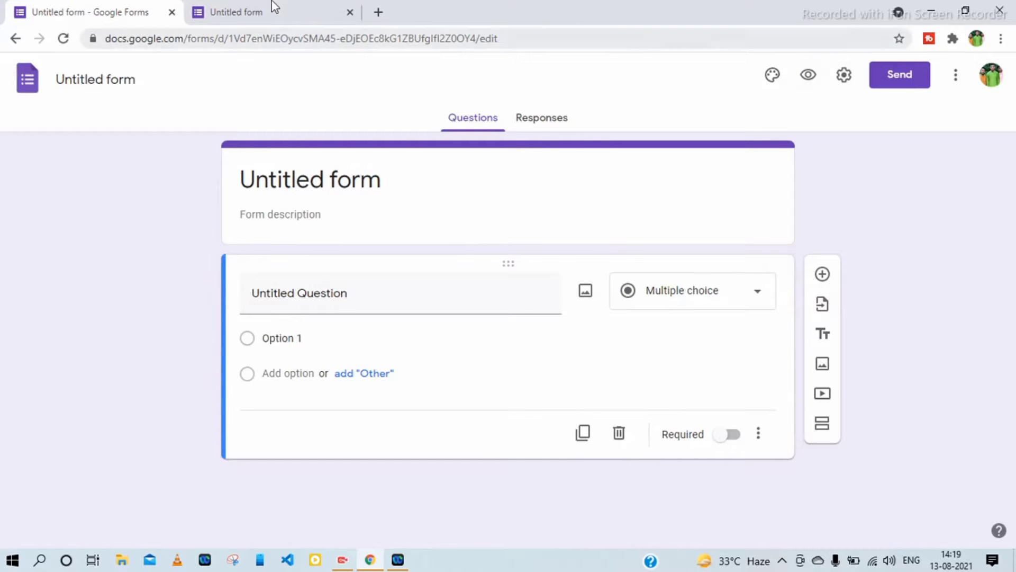
- Set the form's title to "Section 1"
click(394, 184)
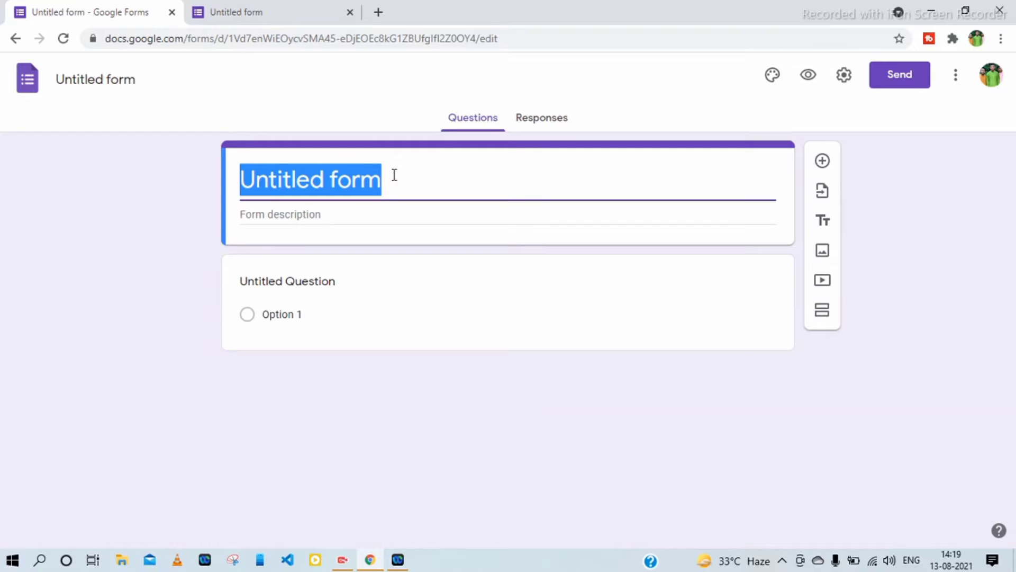
text(S)
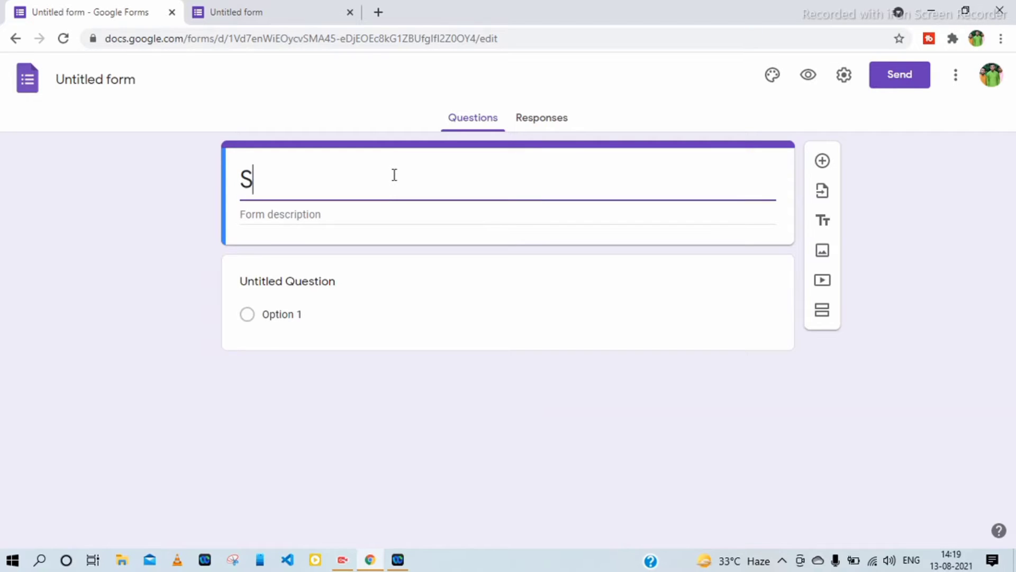
text(ection 1)
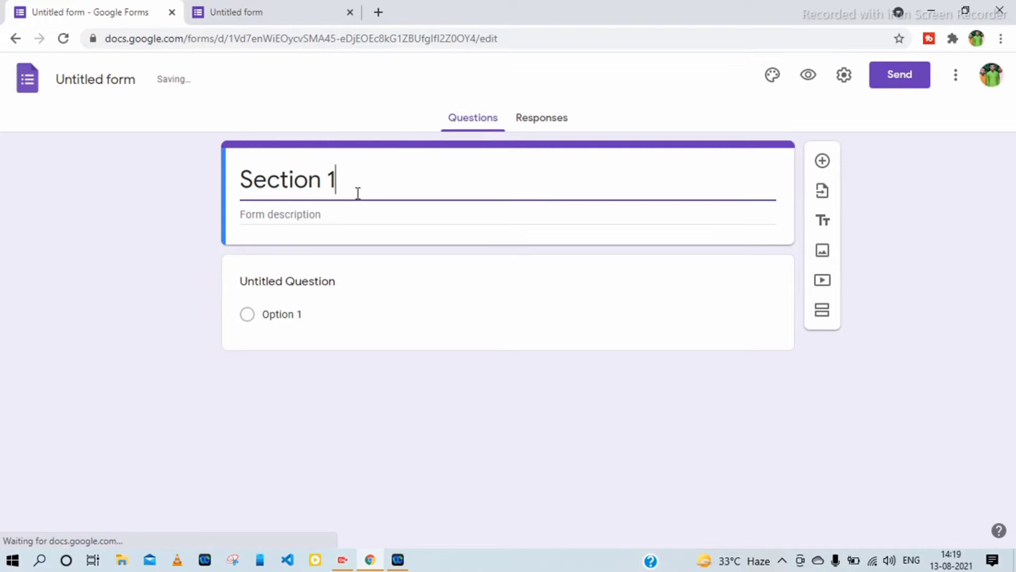
- Enter "Submit the form within 30 minutes." as the form description
click(328, 214)
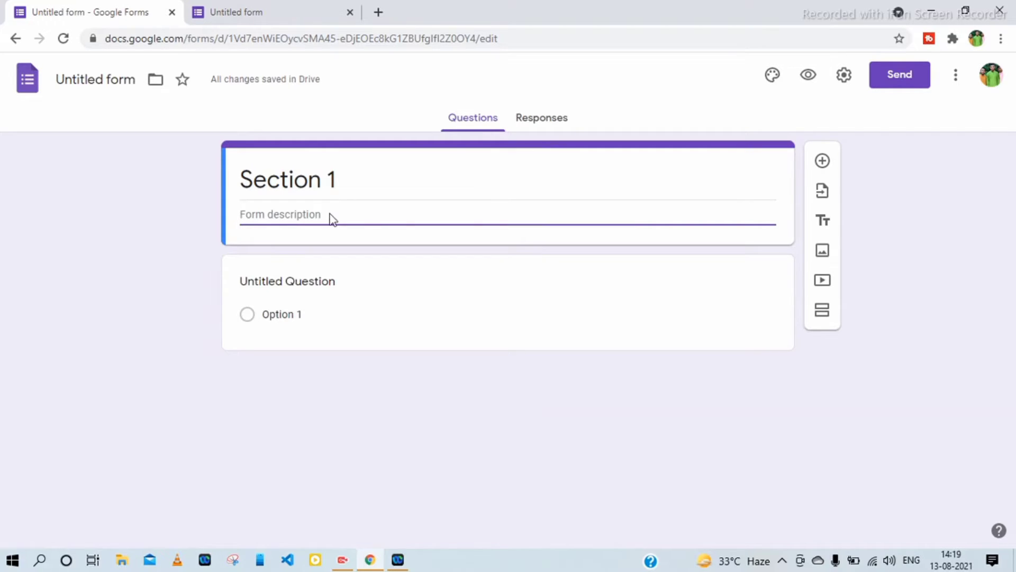
text(Submi)
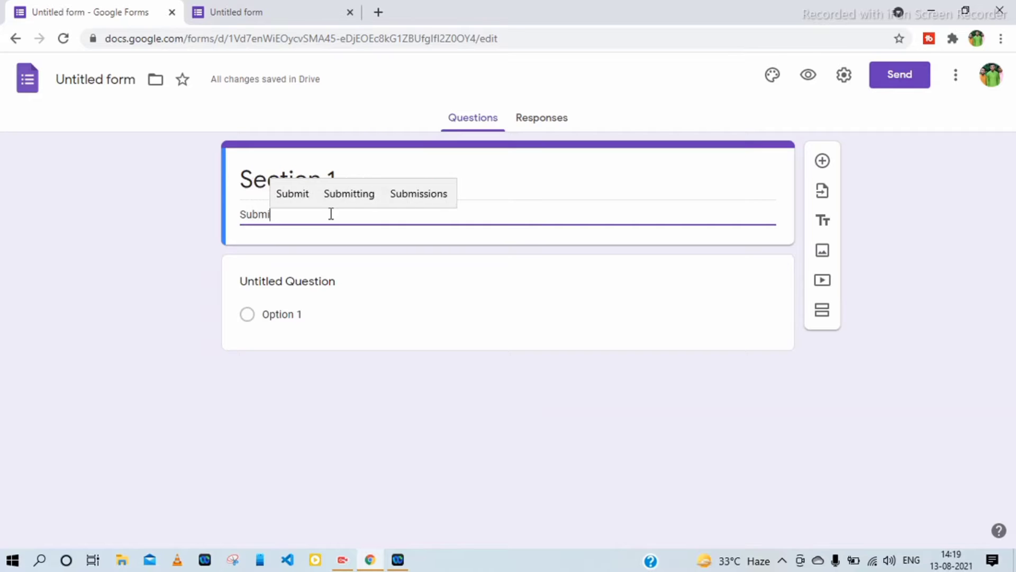
text(t the )
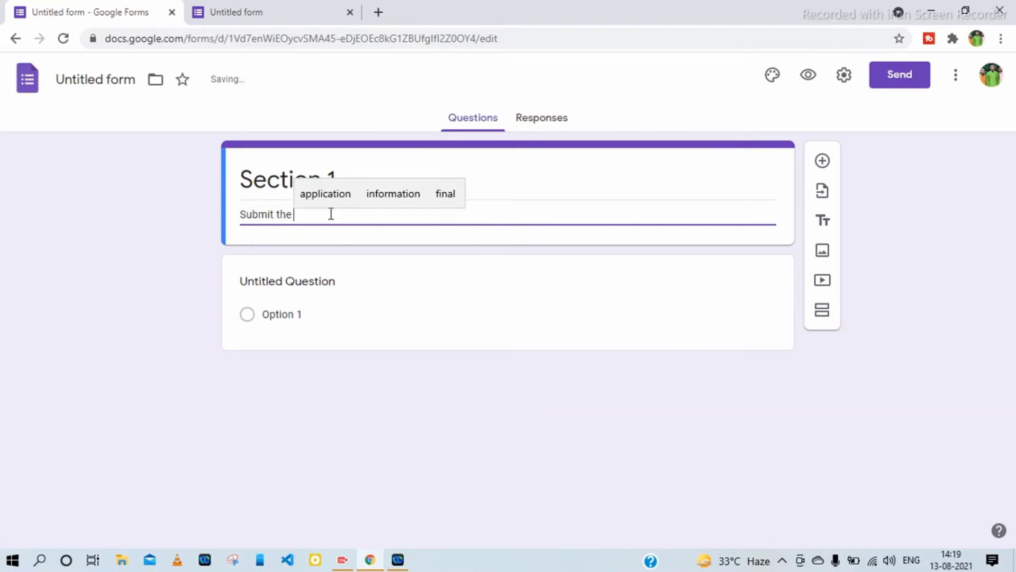
text(form )
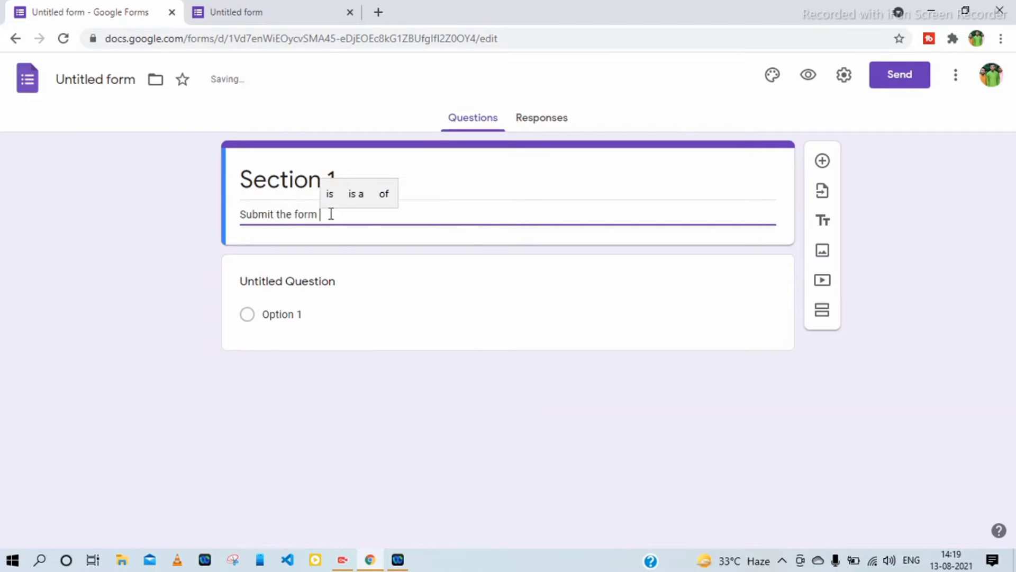
text(within )
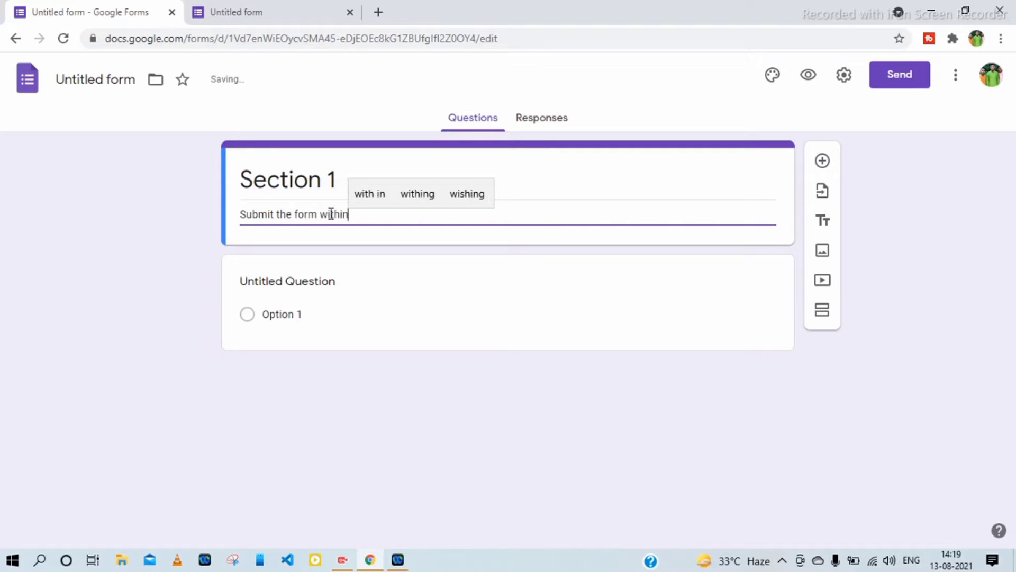
text(30 m)
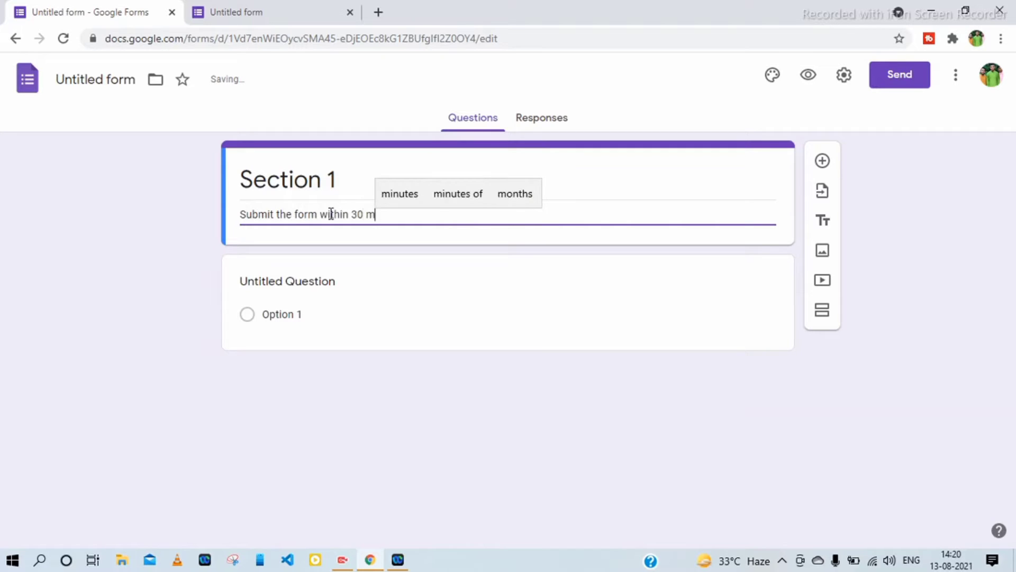
text(inu)
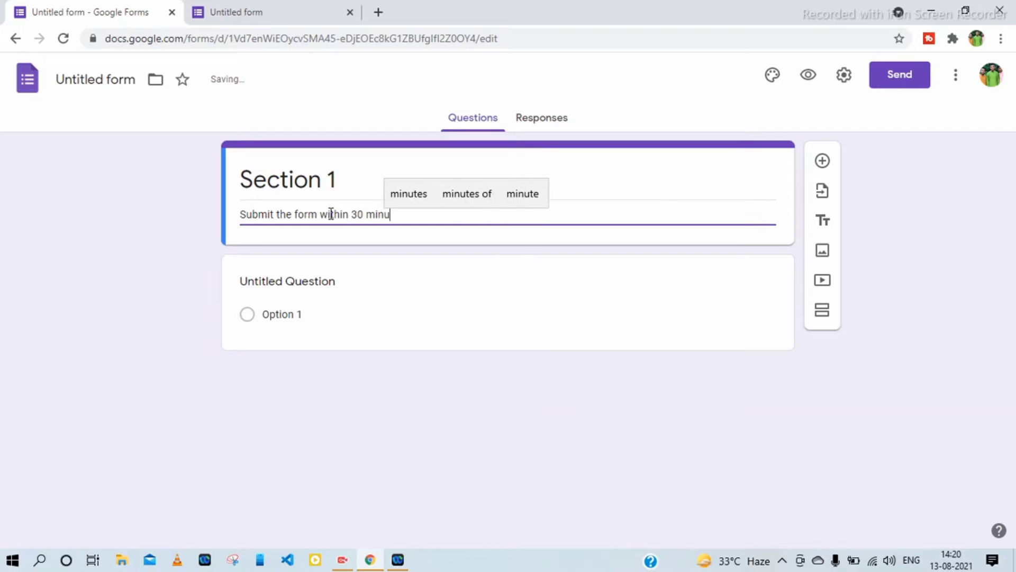
text(tes)
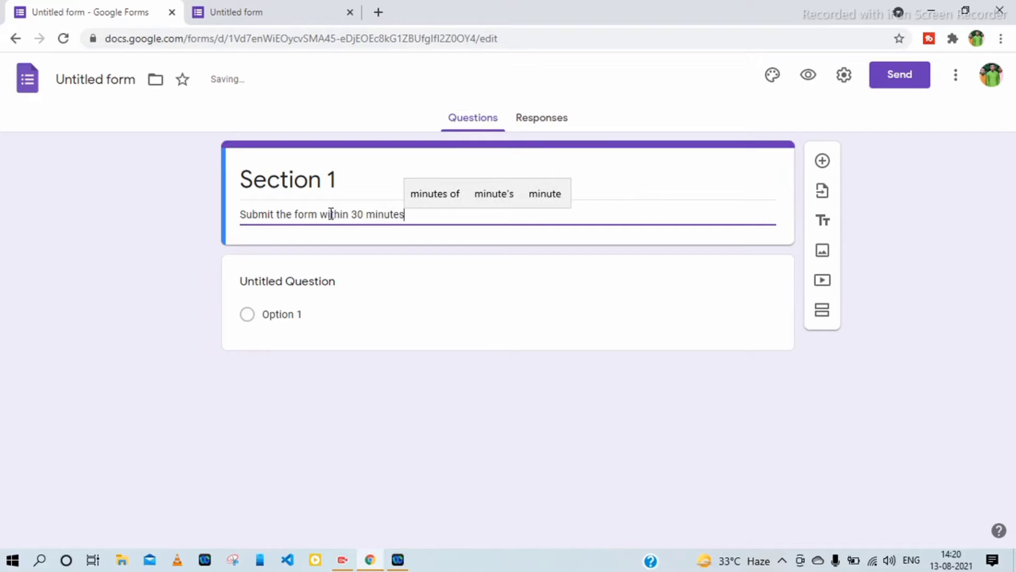
text(.)
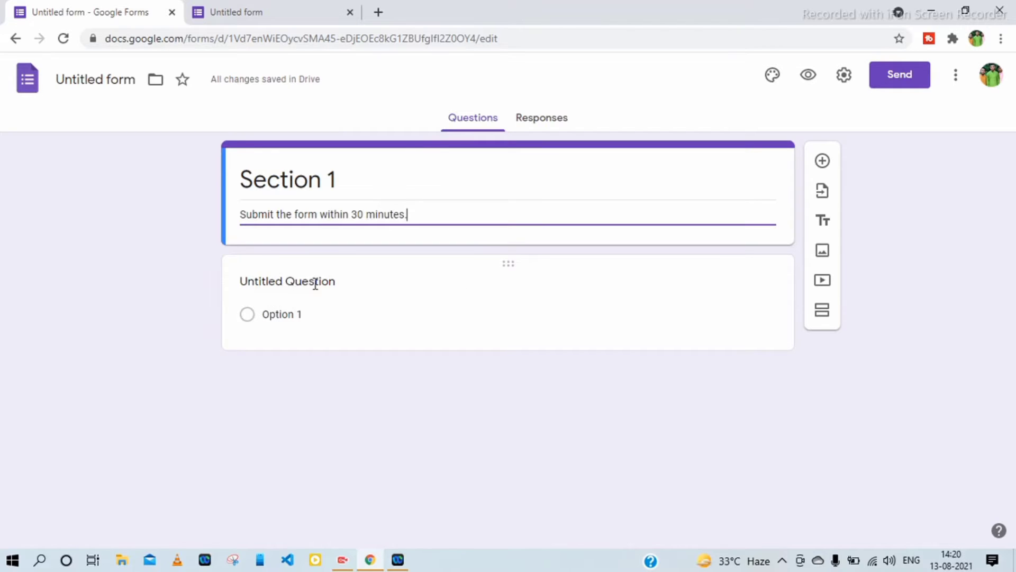
- Replace the first question's placeholder text with "What is your name?"
click(336, 281)
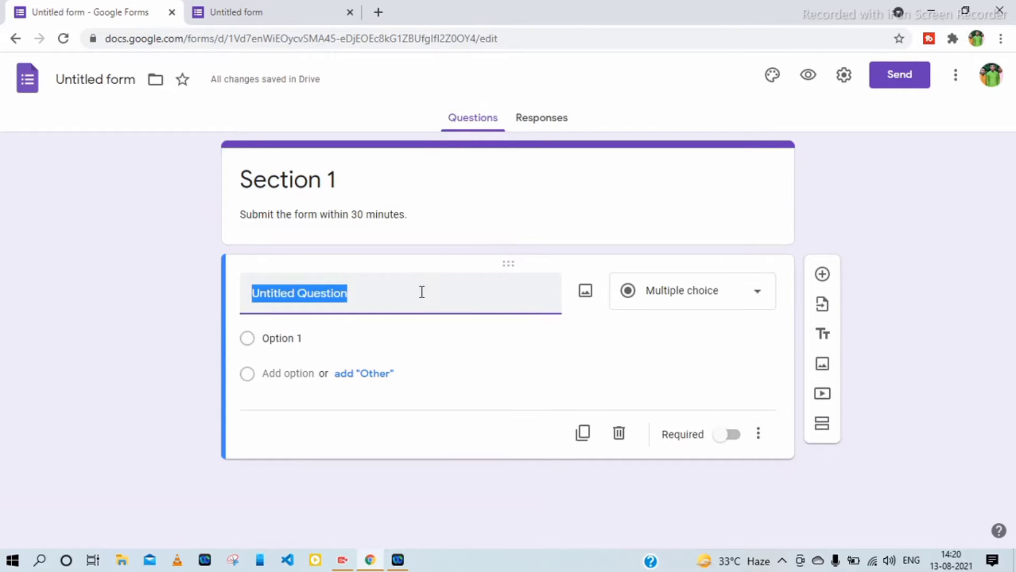
key(BackSpace)
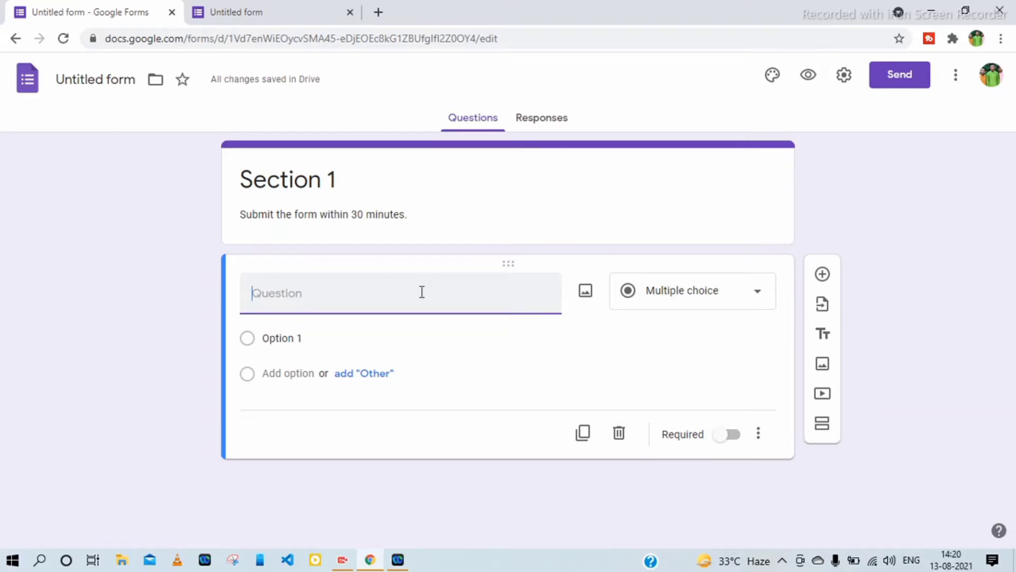
text(What)
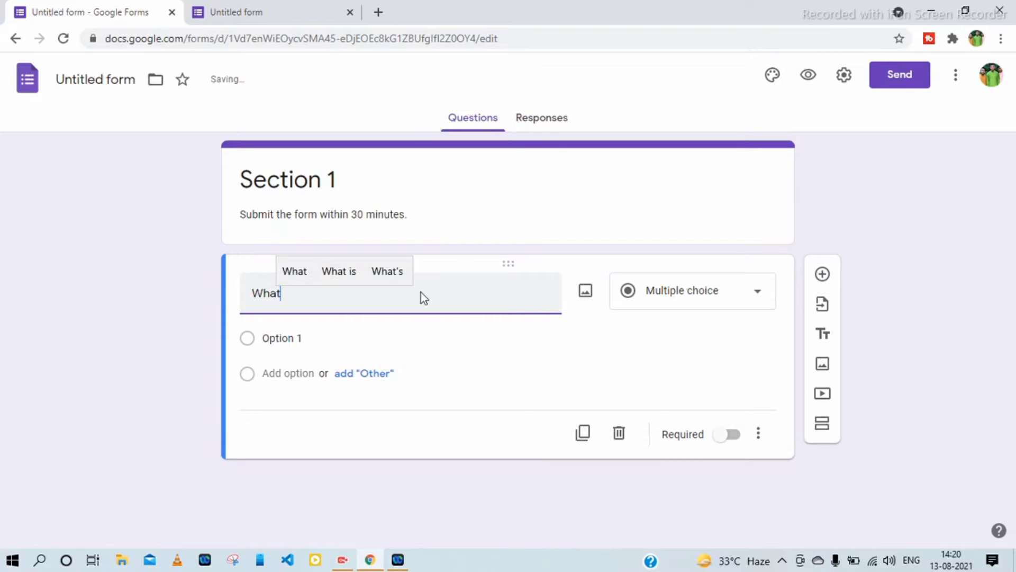
text( is )
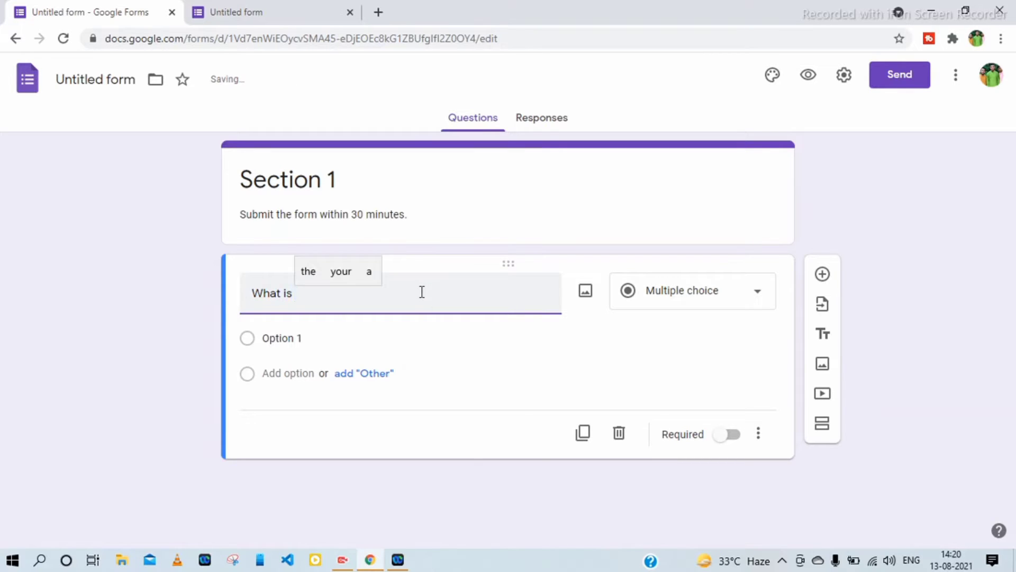
text(your nam)
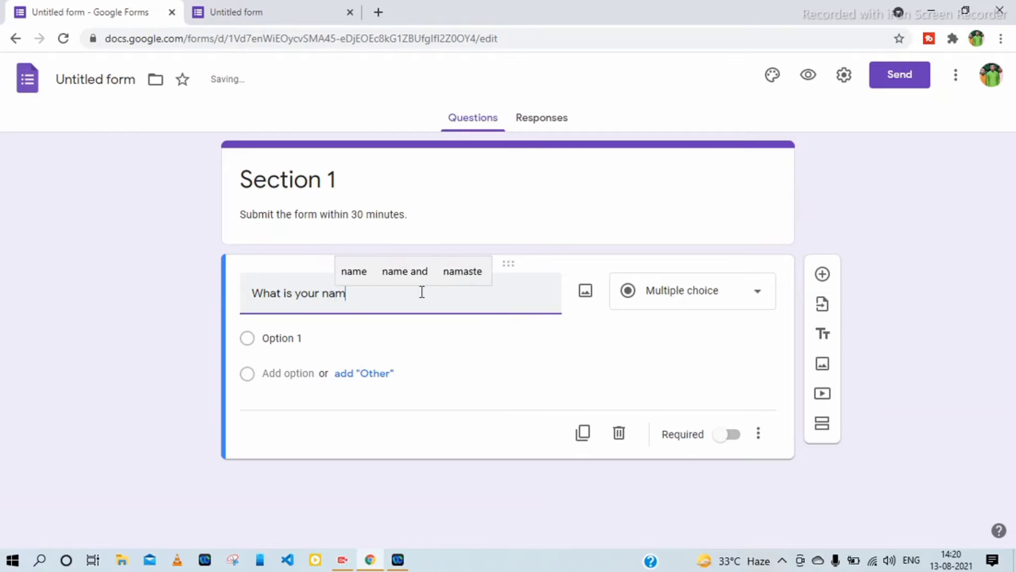
text(e?)
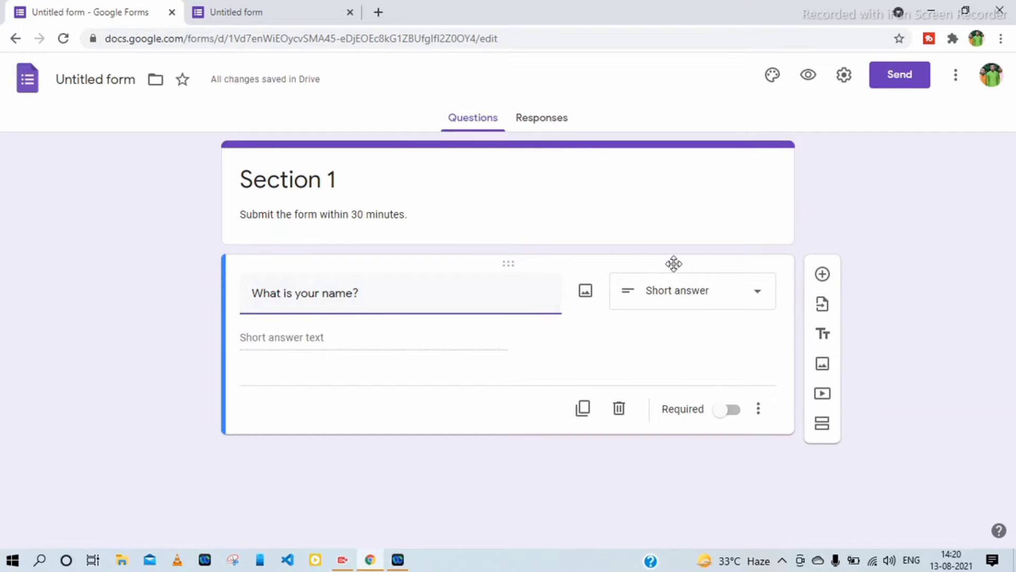
- Review the available answer types for the name question, keep Short answer and make the question required
click(759, 295)
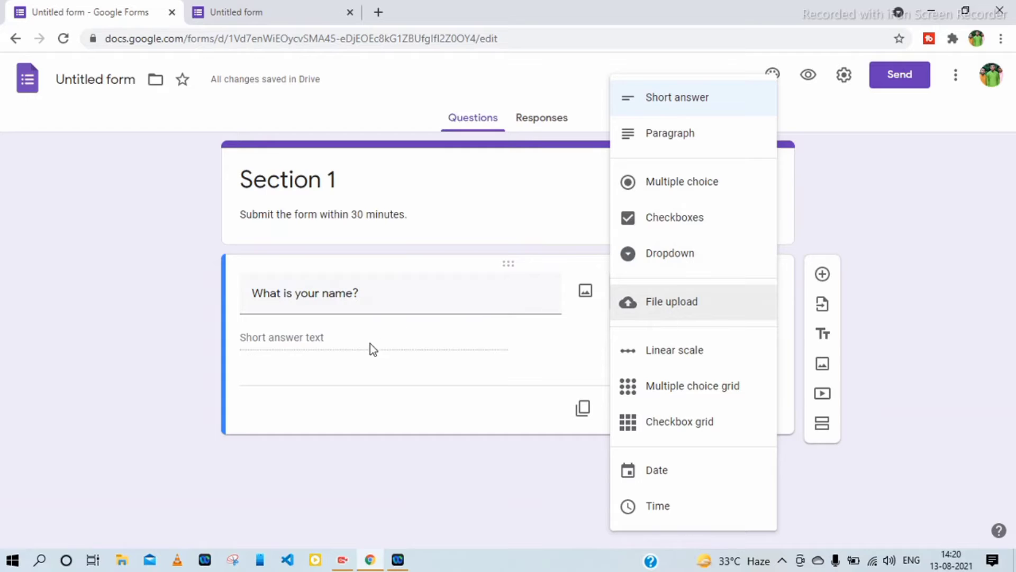
click(345, 341)
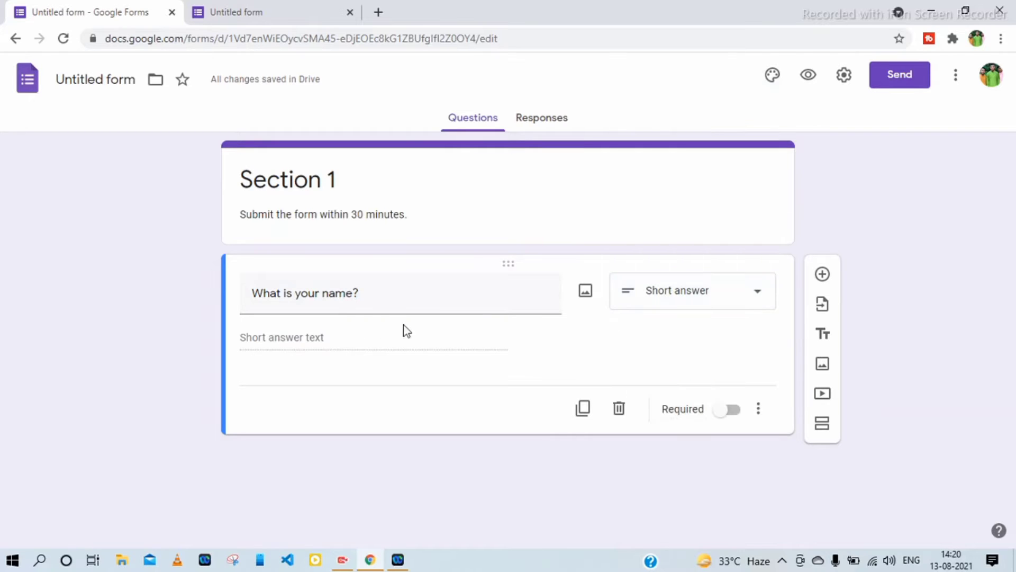
click(733, 411)
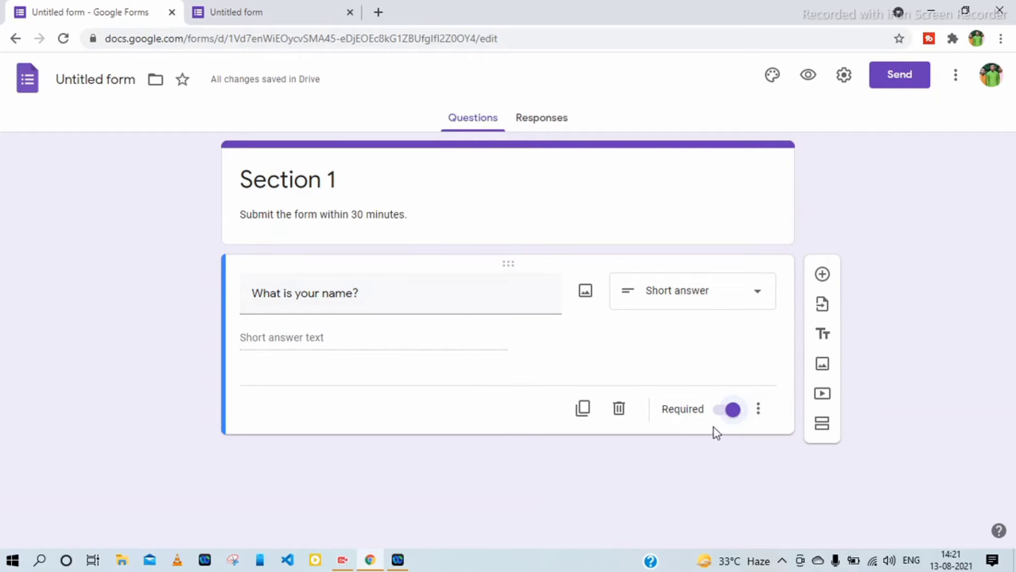
- Reload the form preview and check the name question's answer field
click(328, 9)
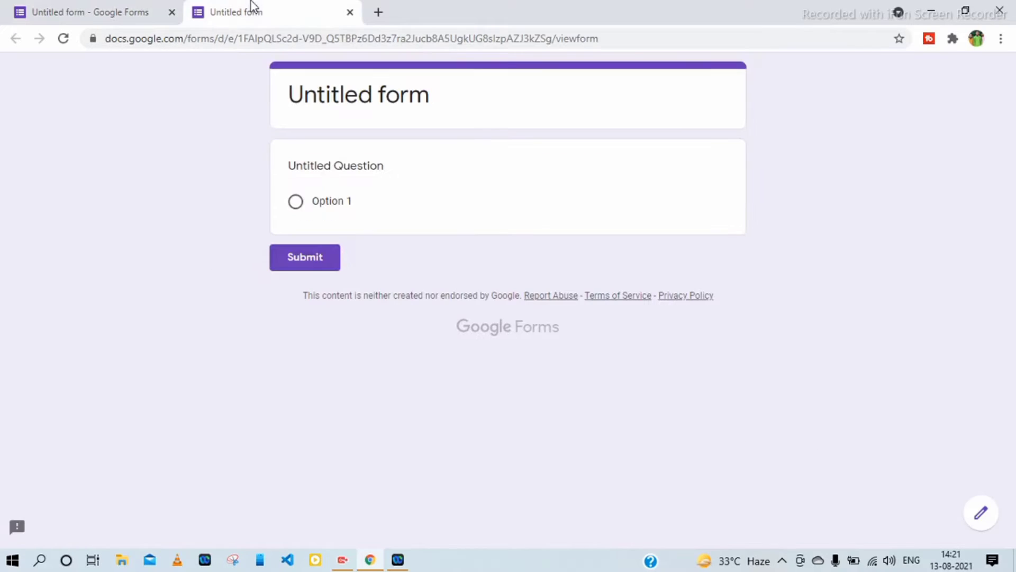
click(64, 39)
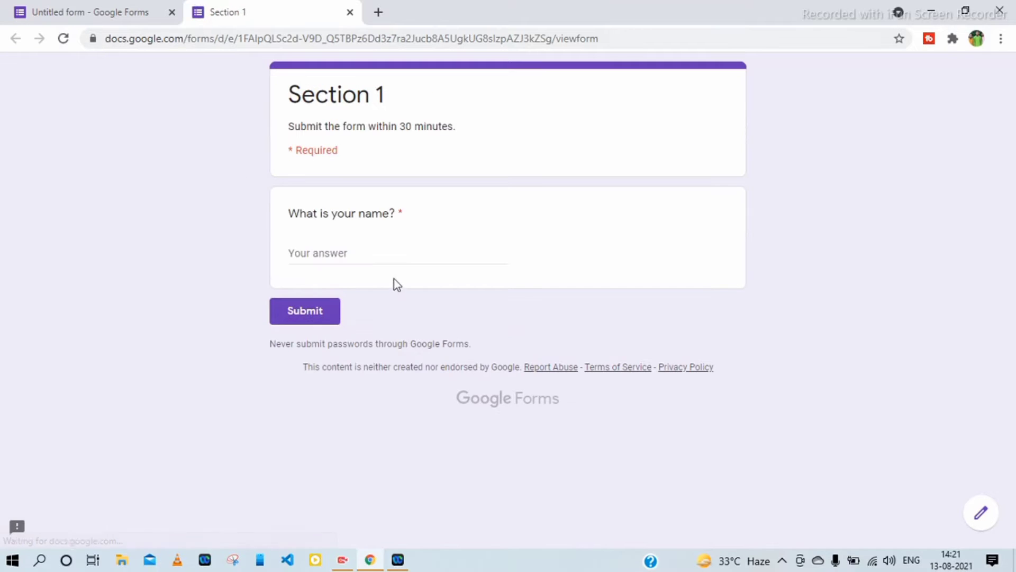
click(353, 259)
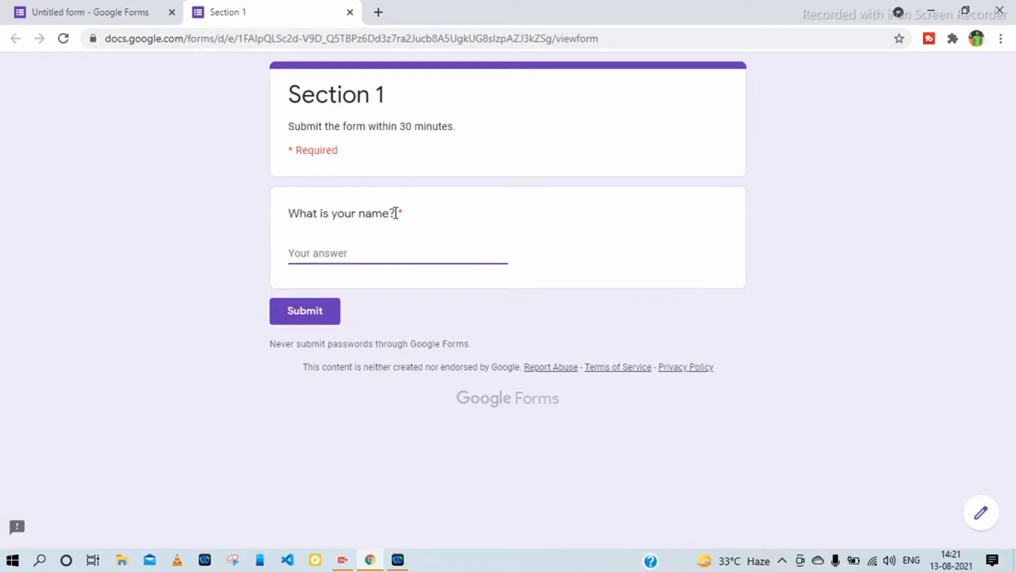
- Check the name question's required marking in the form preview and review the available answer types in the editor
drag(394, 212, 402, 214)
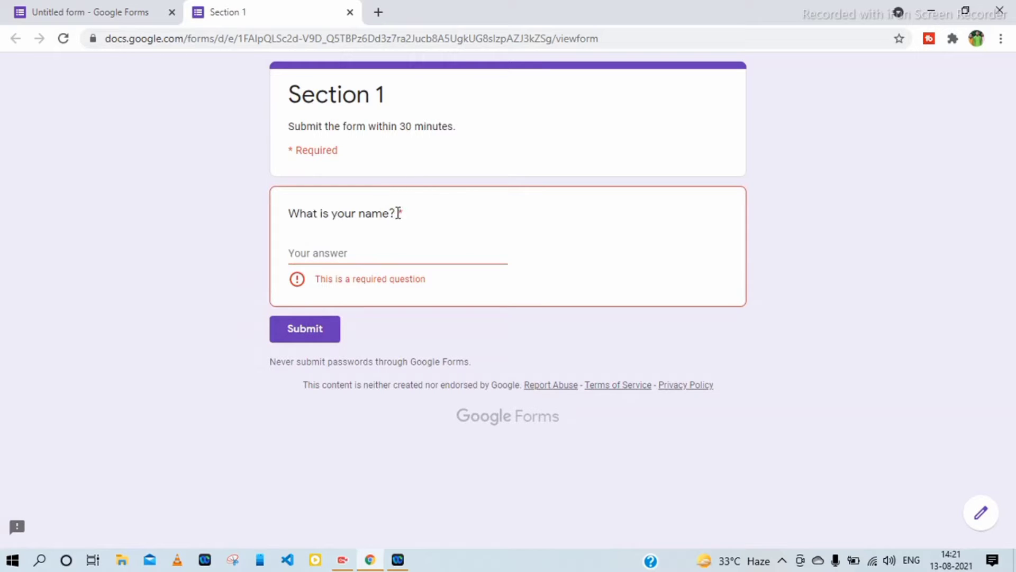
click(362, 259)
click(129, 10)
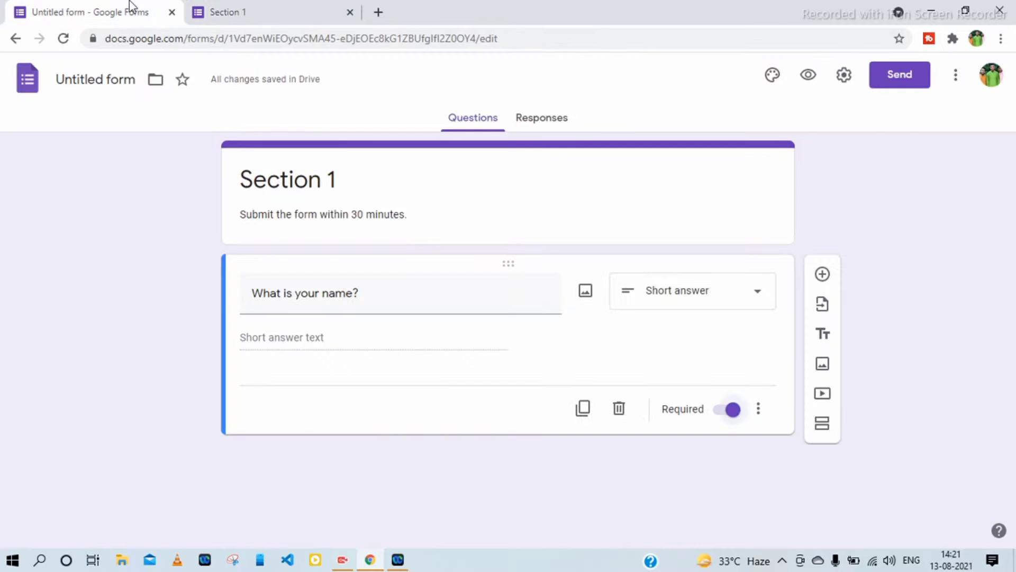
click(758, 300)
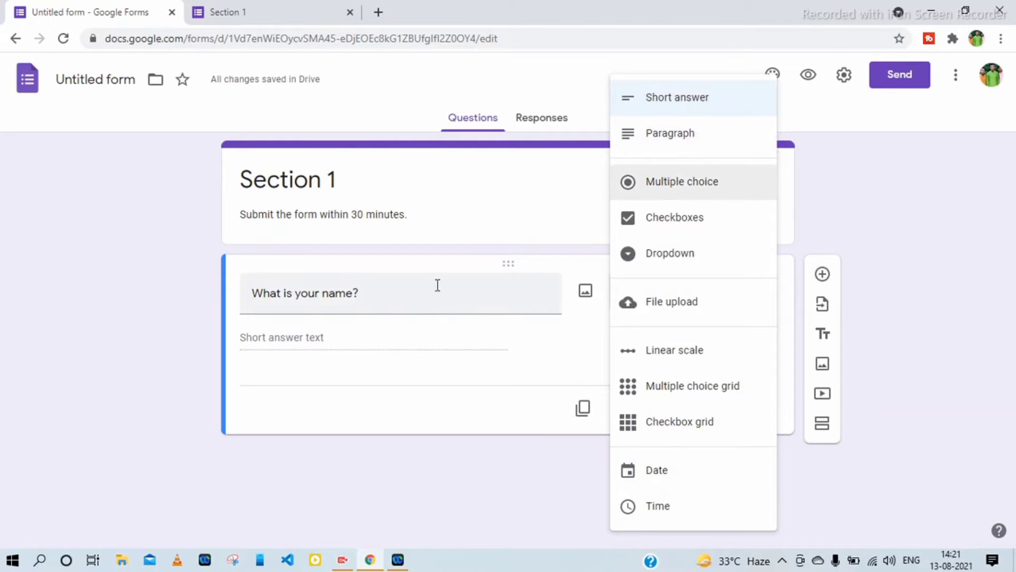
click(941, 224)
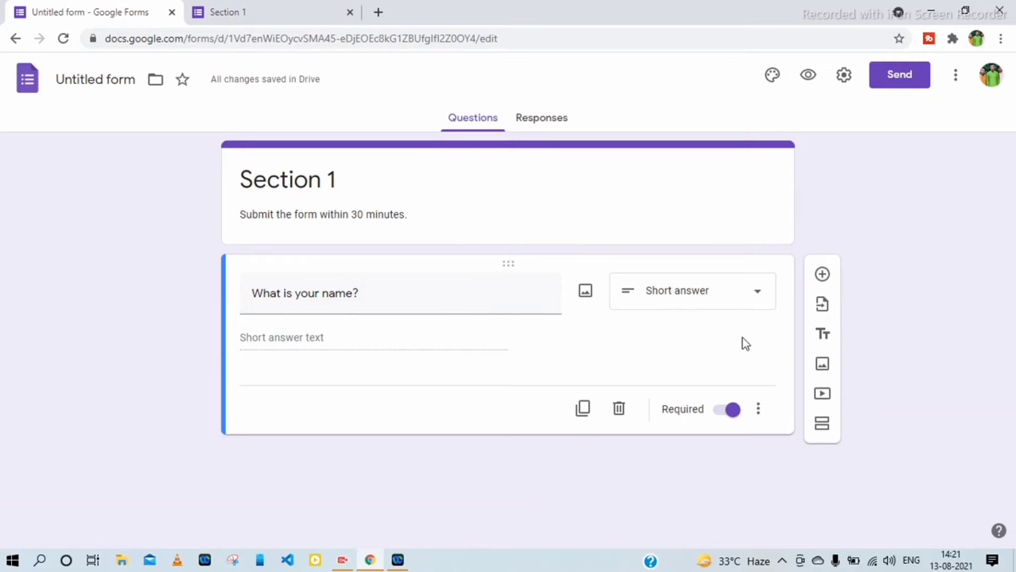
- Add a second question below the name question with the text "What about you?"
click(823, 275)
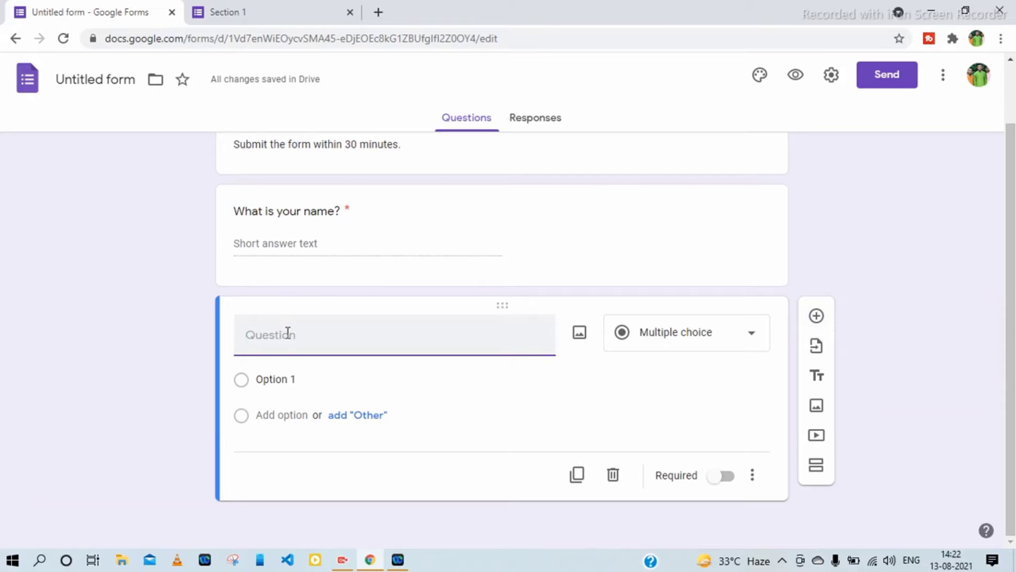
text(What ar)
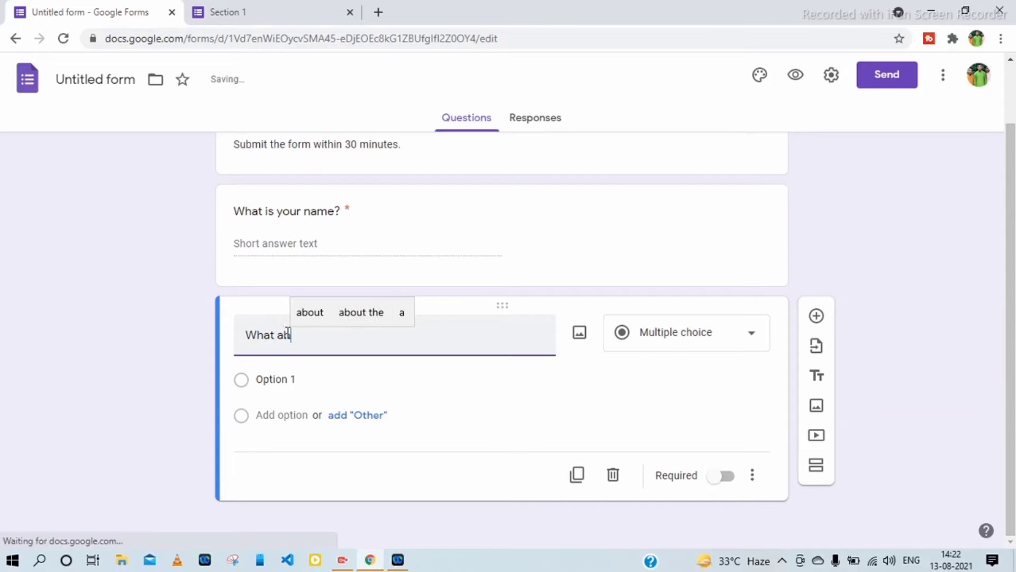
text(out)
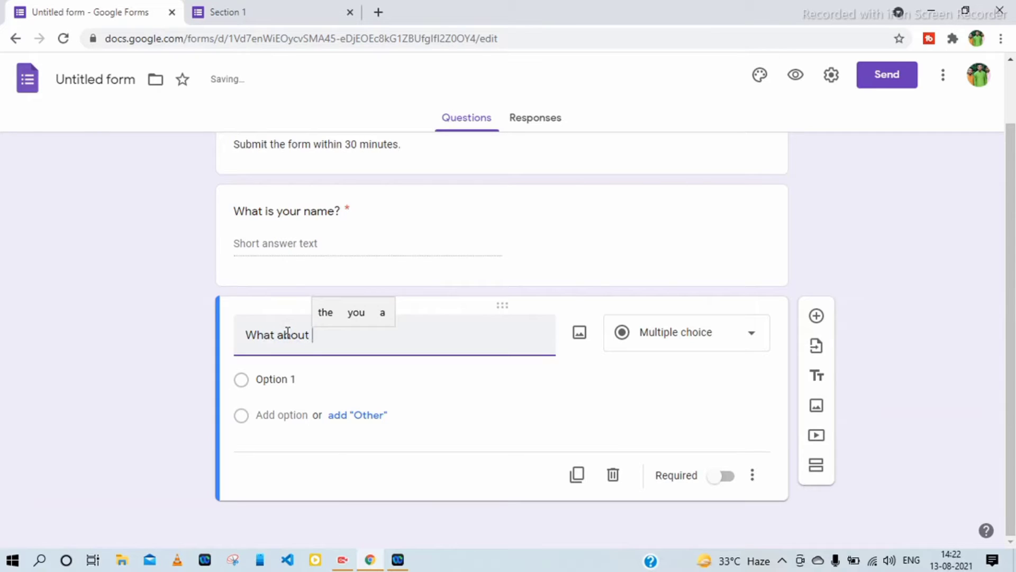
text( you?)
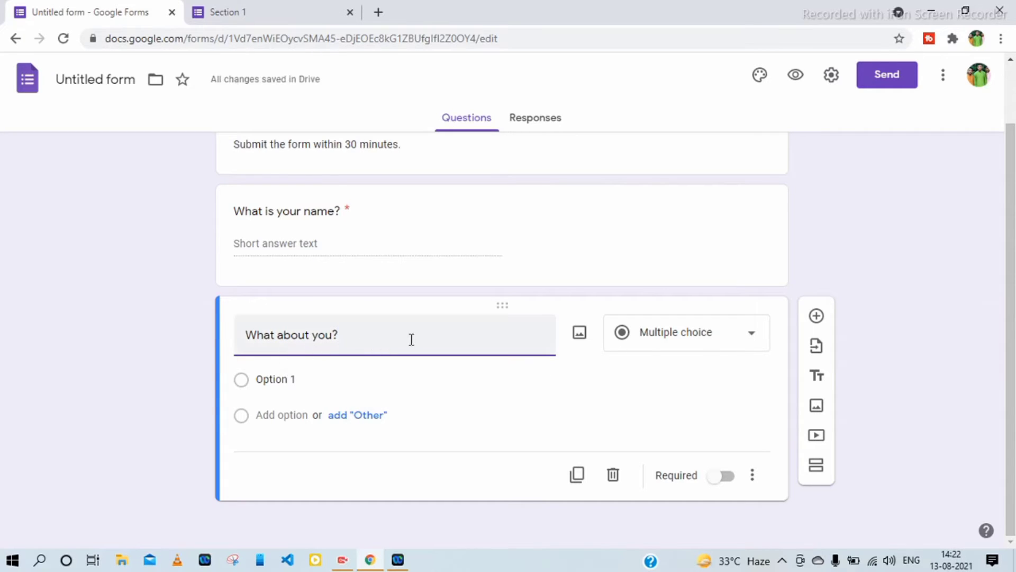
- Set the "What about you?" question's answer type to Paragraph and make it required
click(756, 339)
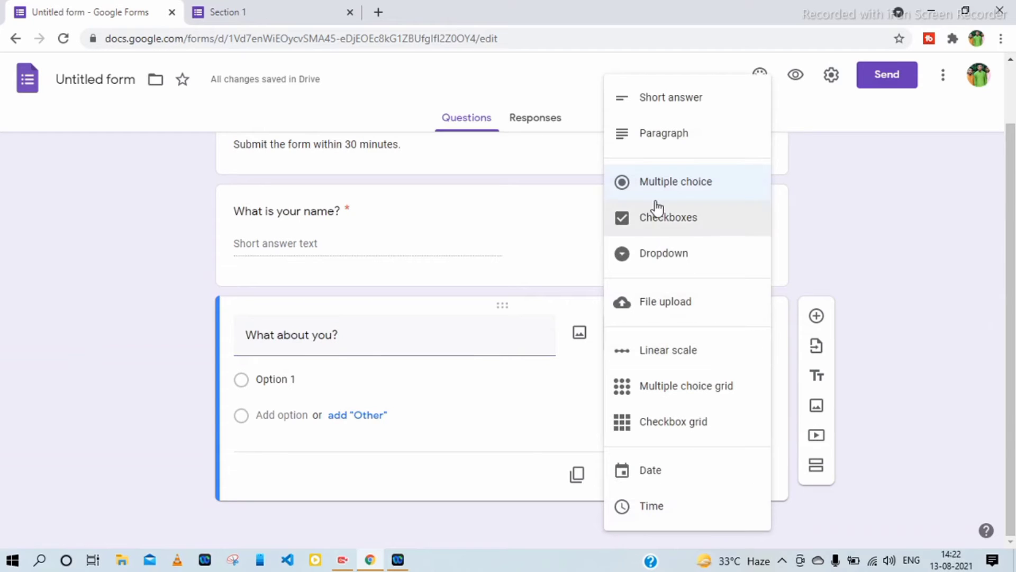
click(687, 138)
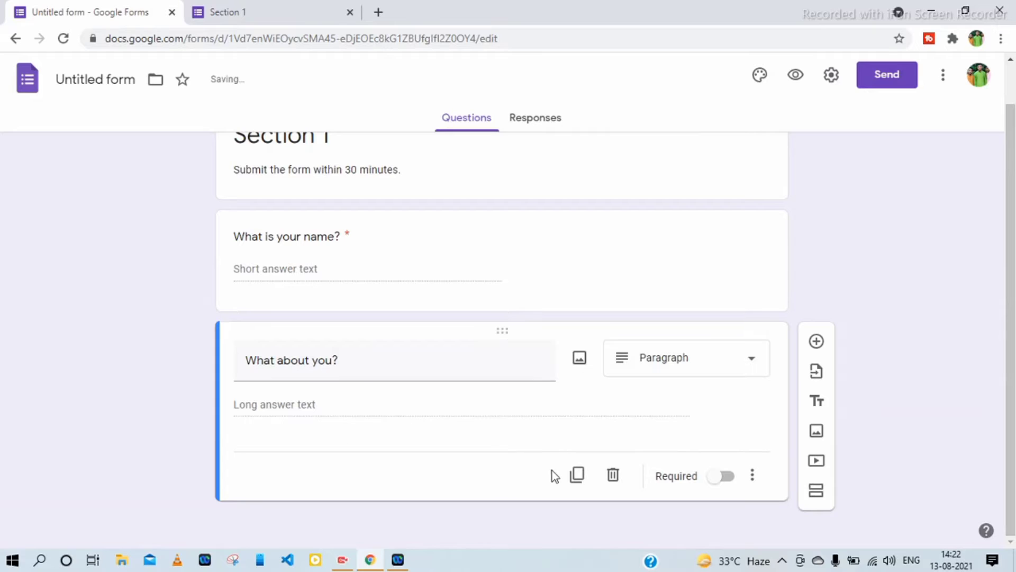
click(724, 477)
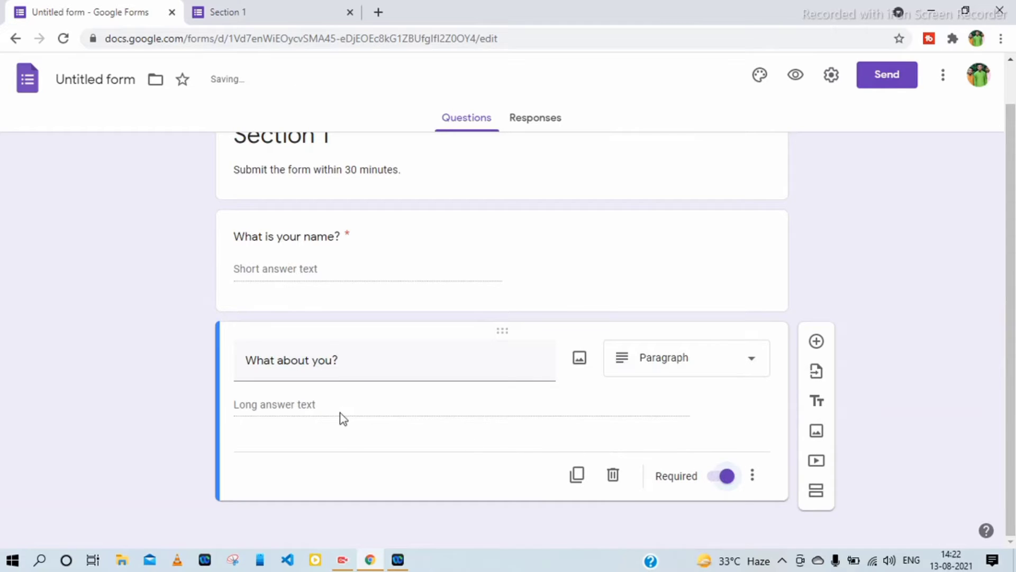
- Reload the form preview and check the answer fields of both required questions by leaving them empty
click(266, 2)
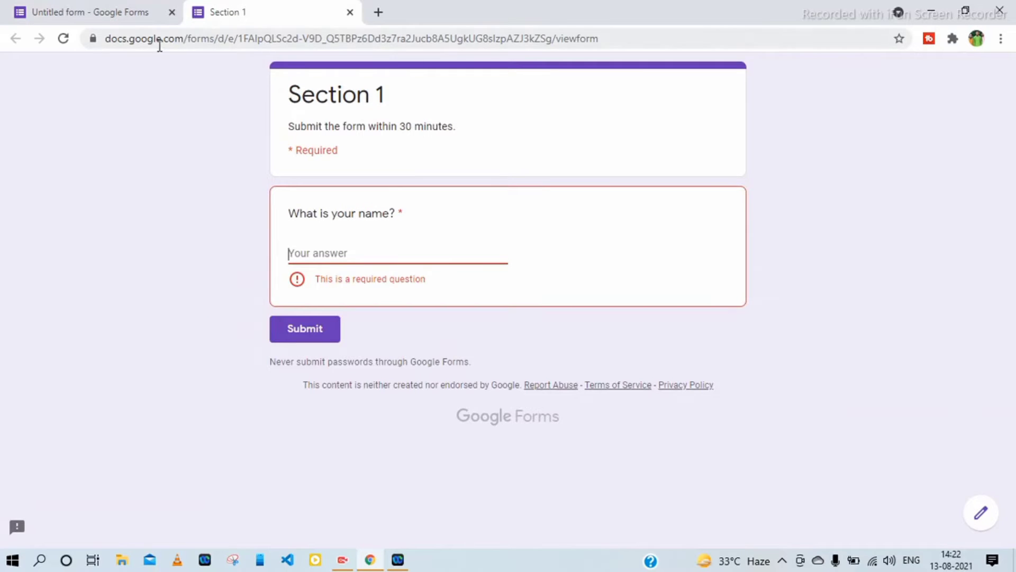
click(62, 38)
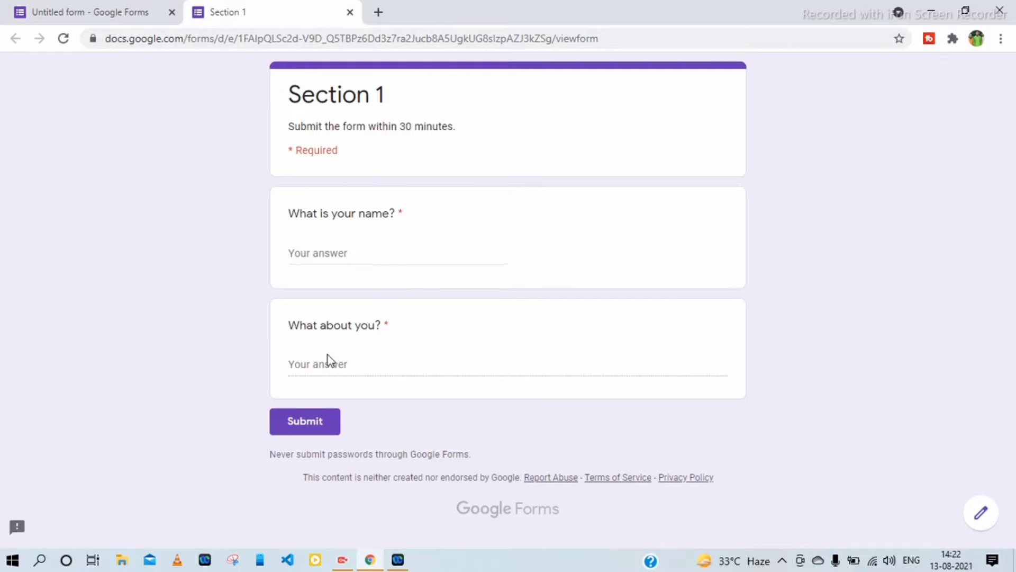
click(329, 365)
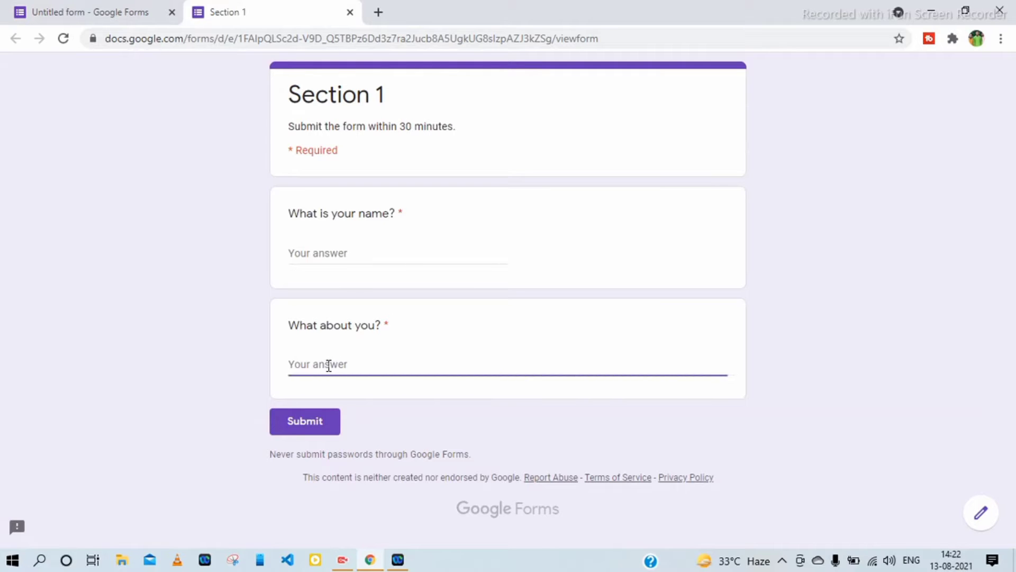
click(332, 254)
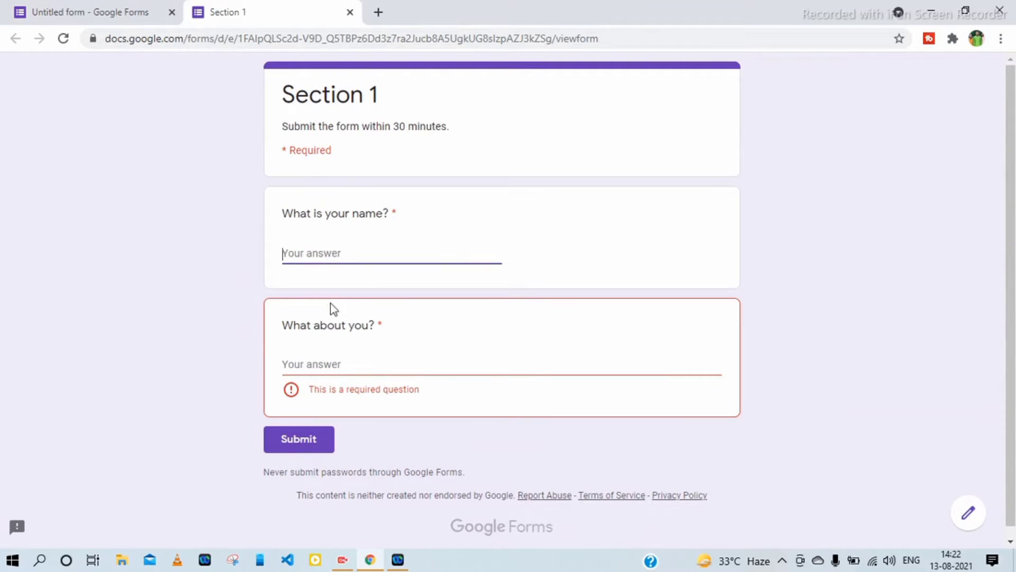
click(331, 361)
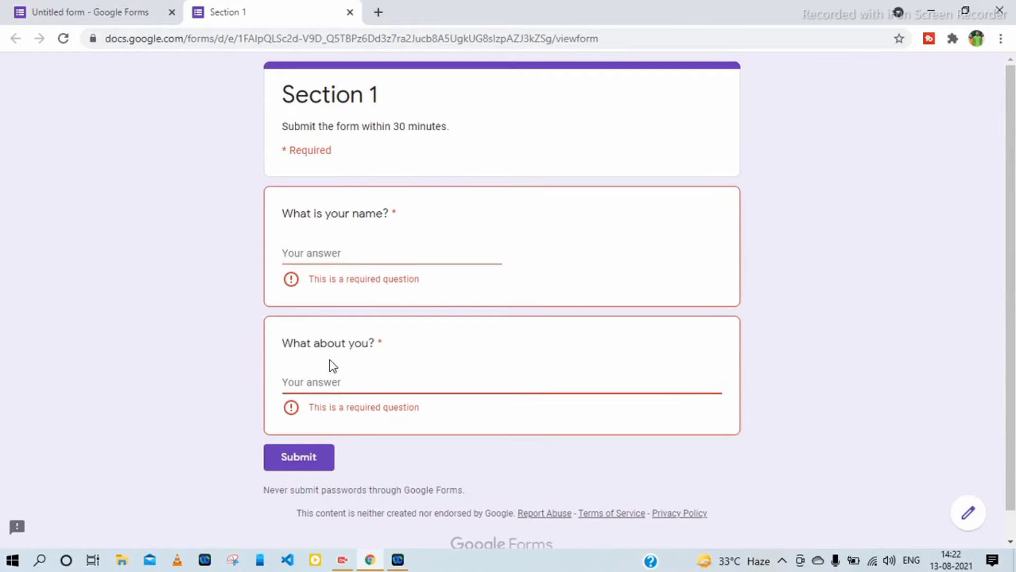
- Return to the form editor and add a third question below "What about you?", keeping the Multiple choice type
click(109, 11)
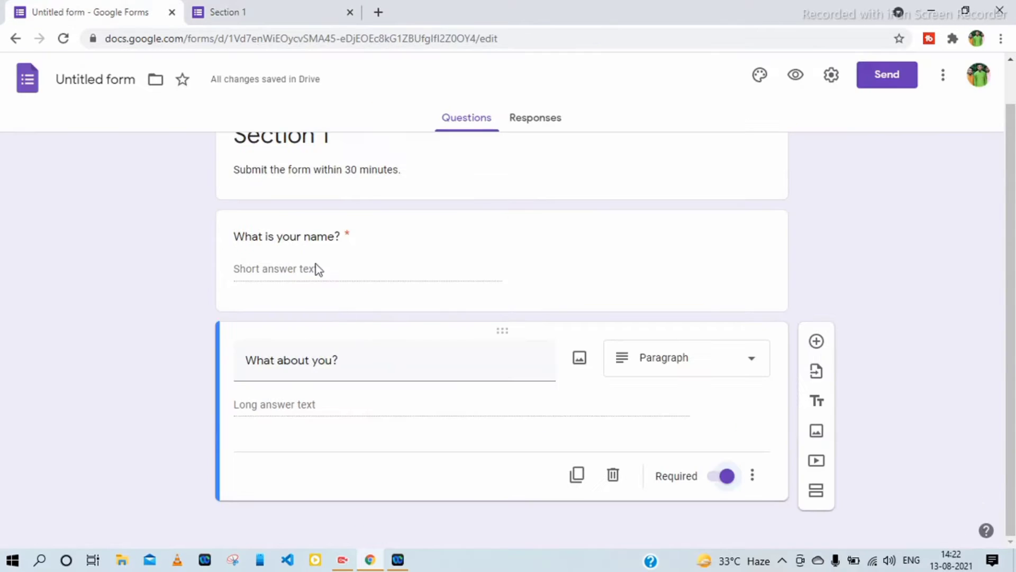
click(816, 341)
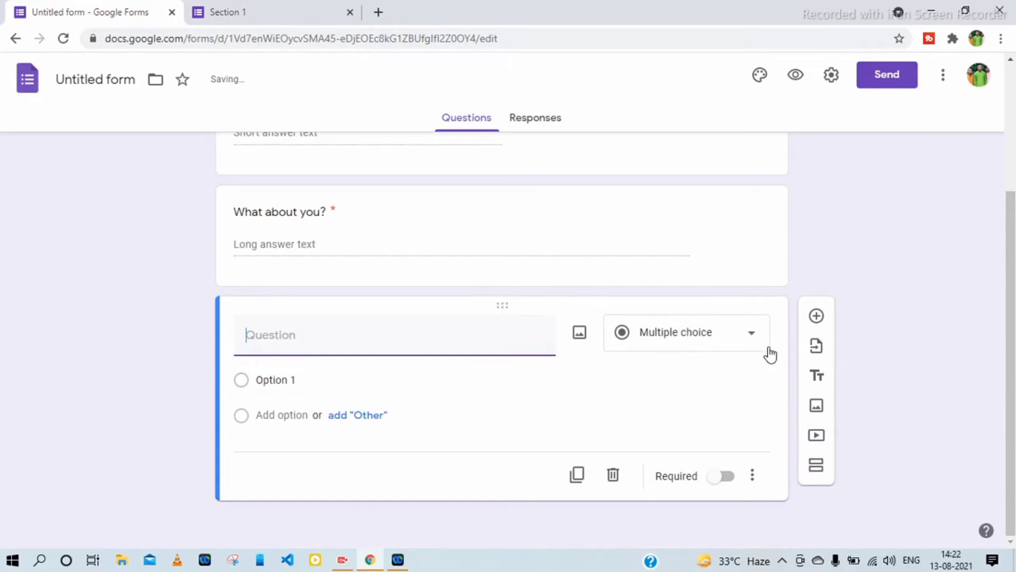
click(758, 341)
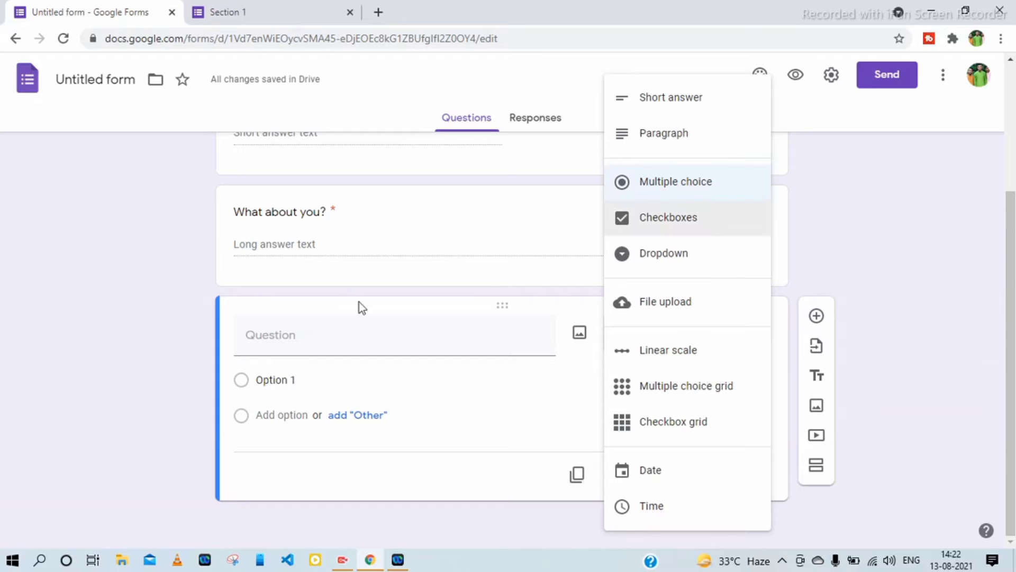
click(285, 340)
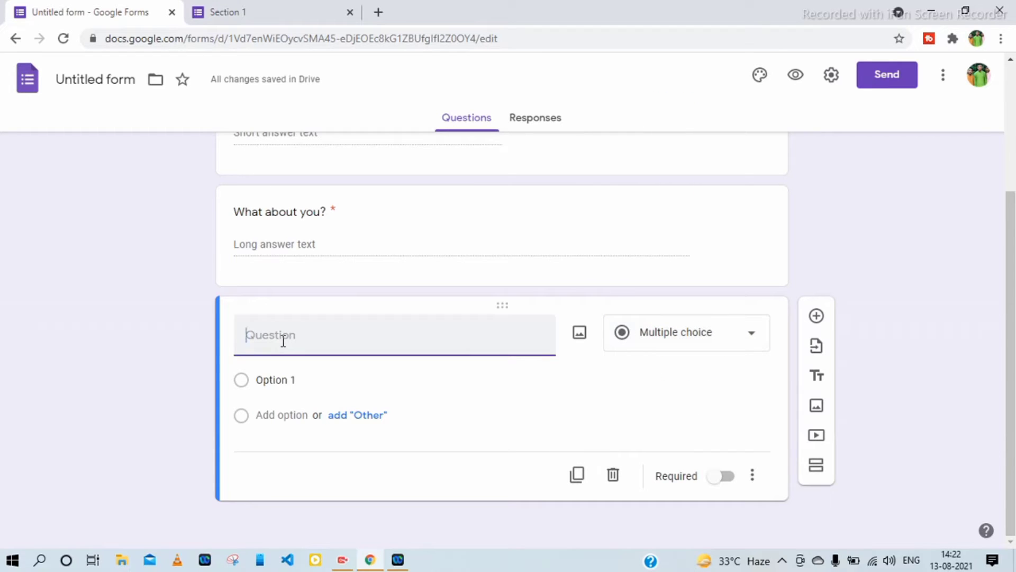
text(You)
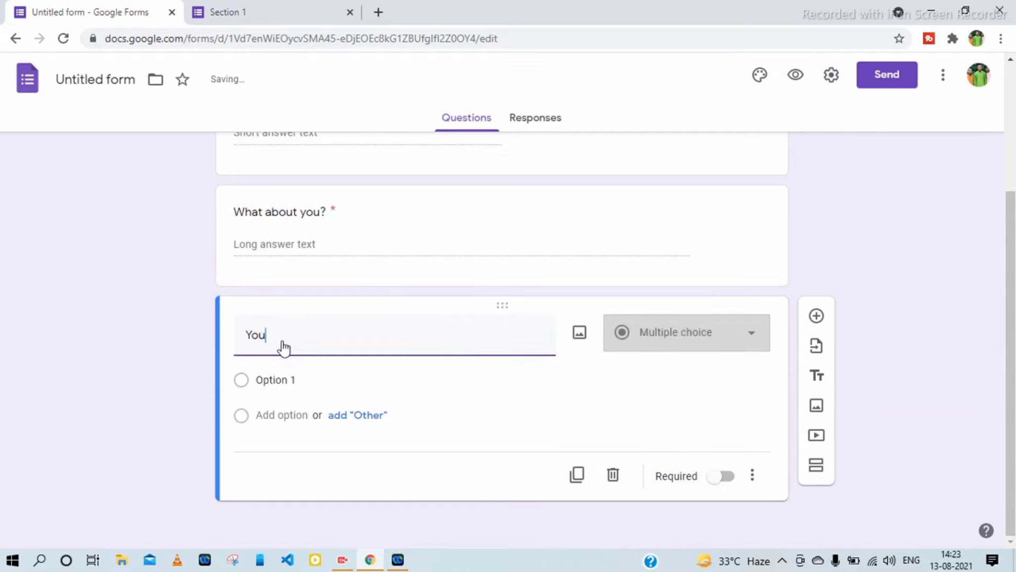
key(BackSpace)
key(BackSpace)
key(BackSpace)
text(Ar)
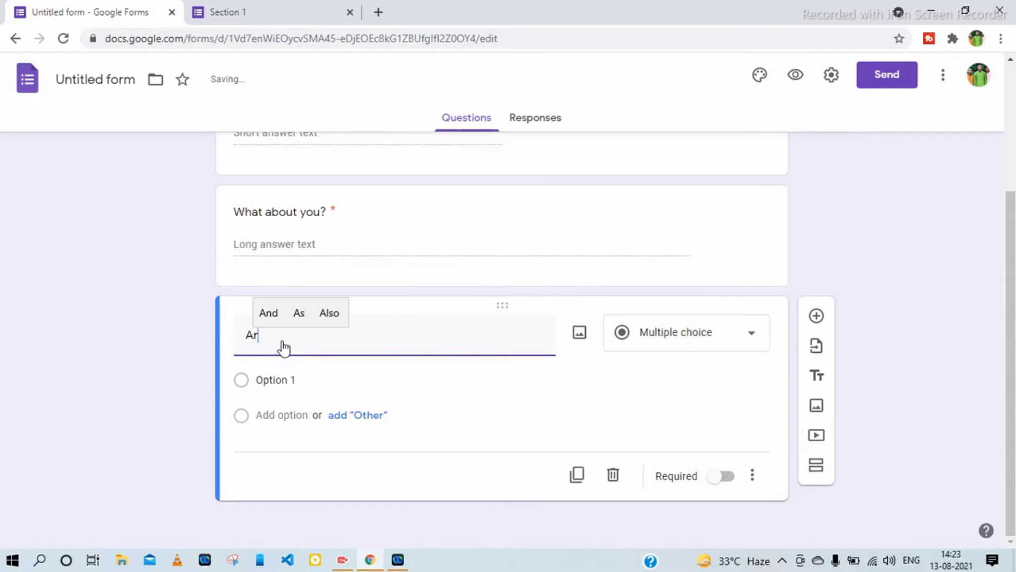
text(e you male?)
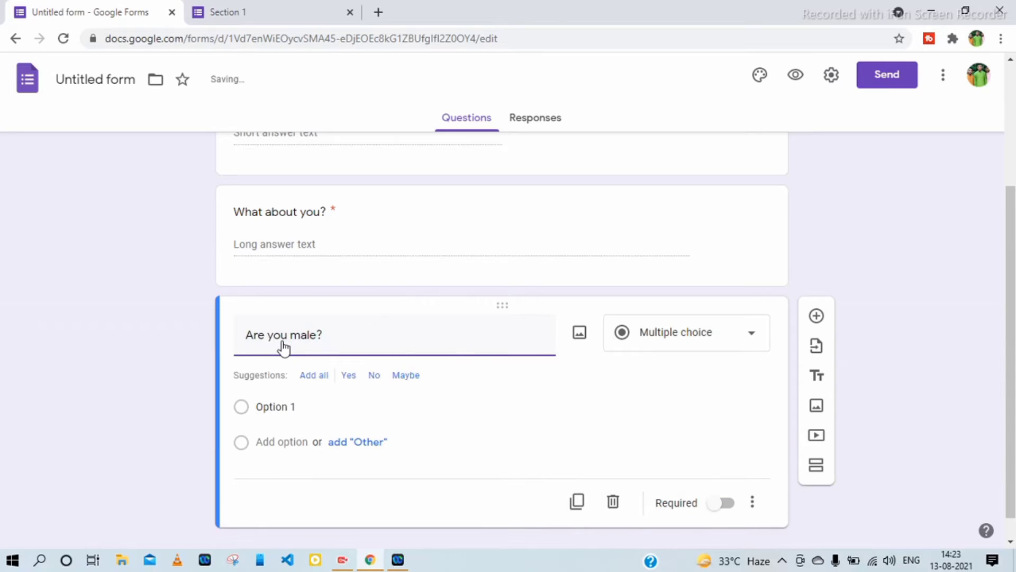
key(BackSpace)
key(BackSpace)
key(BackSpace)
key(BackSpace)
key(BackSpace)
key(BackSpace)
key(BackSpace)
key(BackSpace)
key(BackSpace)
key(BackSpace)
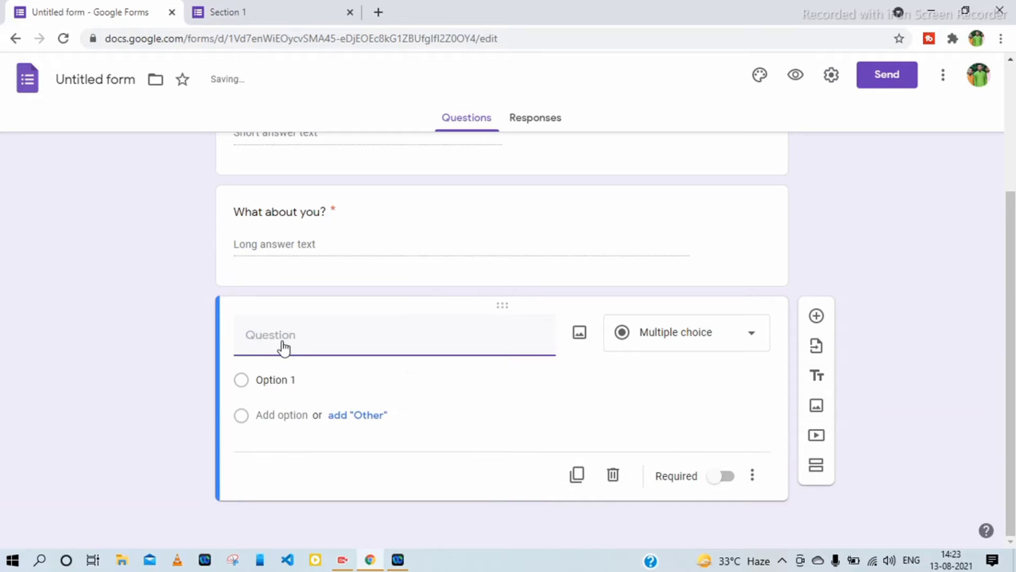
- Enter "Select your sex?" as the third question's text and confirm Multiple choice as its answer type
text(Sele)
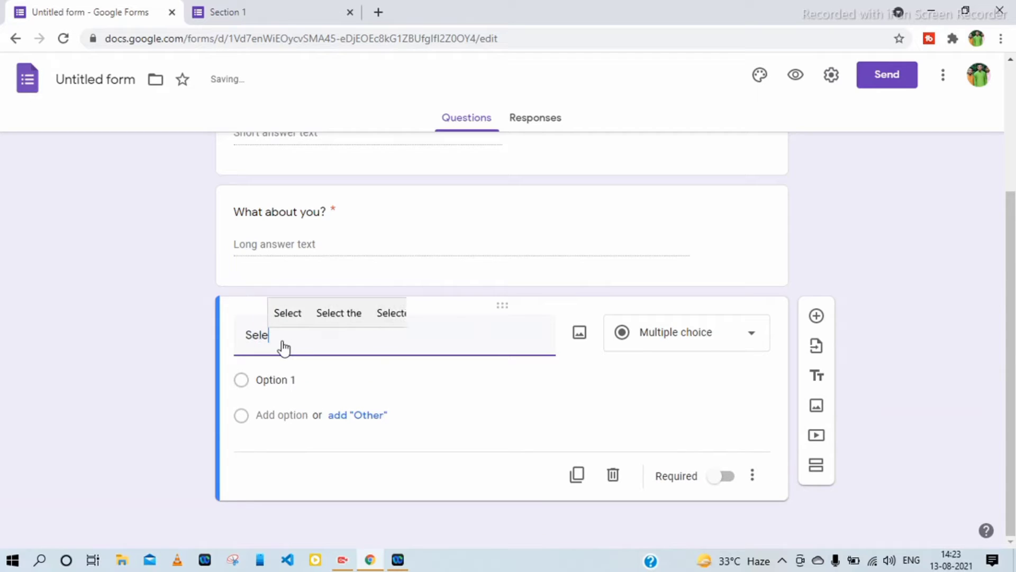
text(ct yo)
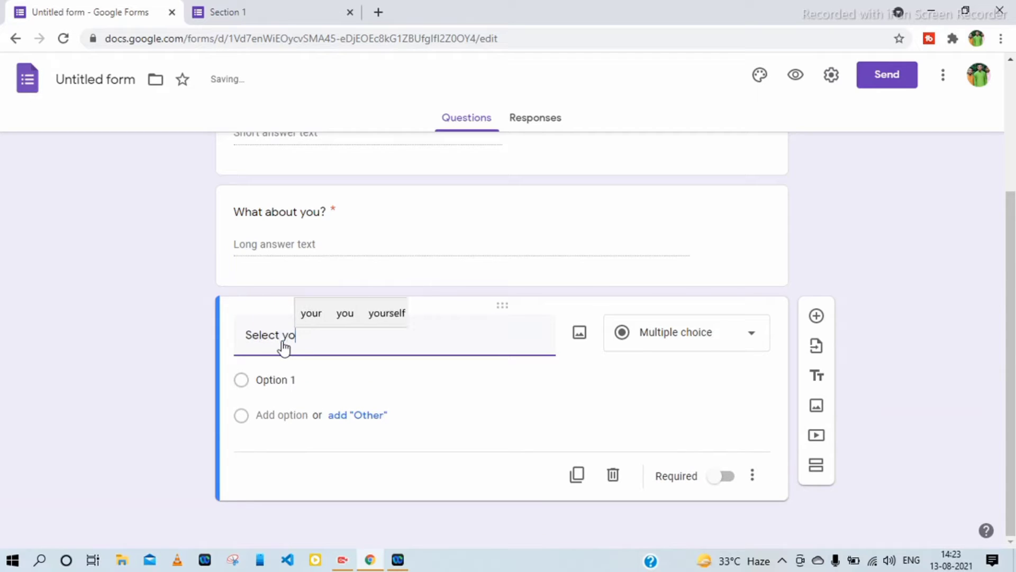
text(ur sex?)
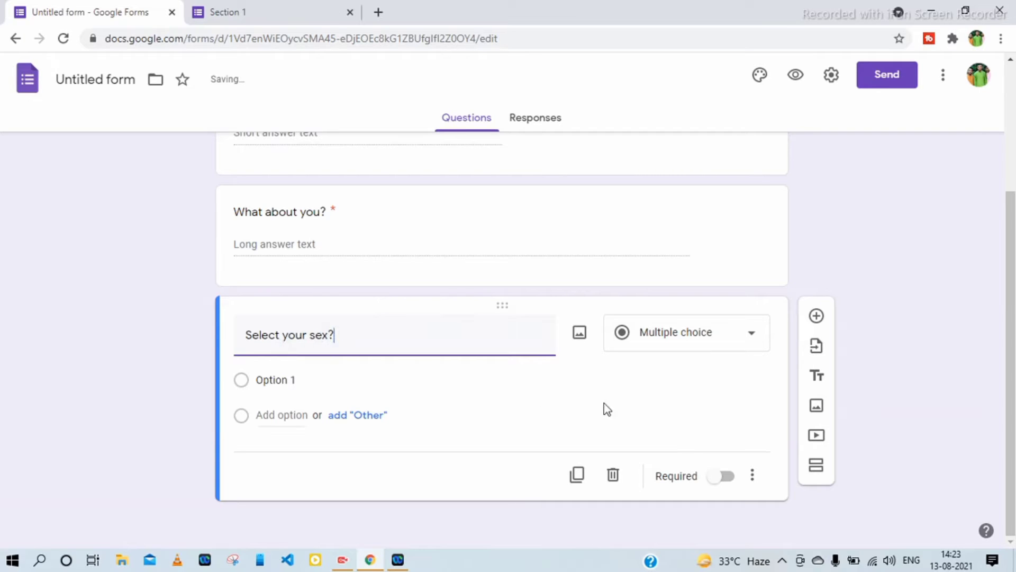
click(751, 339)
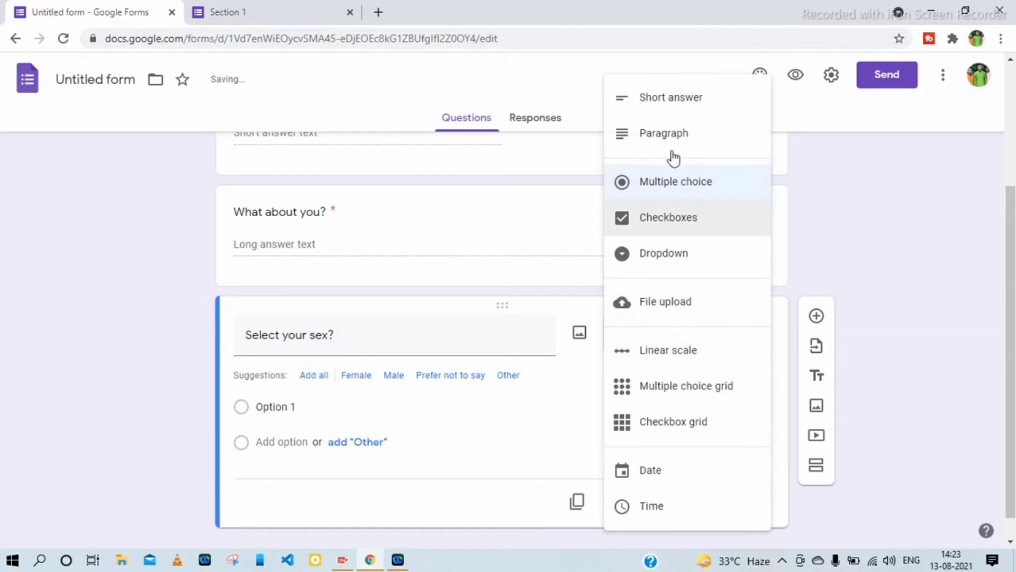
click(679, 190)
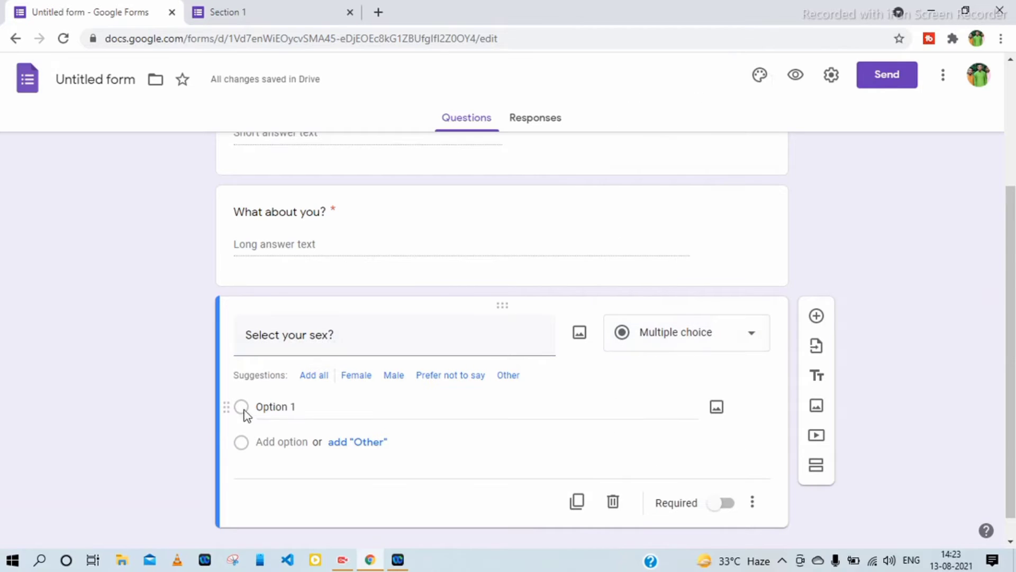
- Give the "Select your sex?" question the options "male" and "Female" and make it required
click(309, 406)
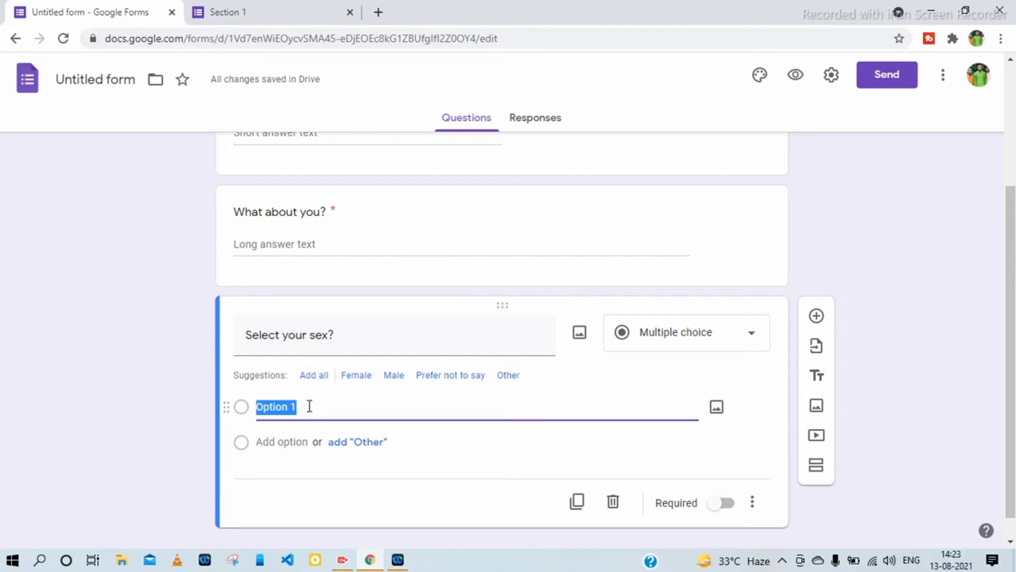
text(male)
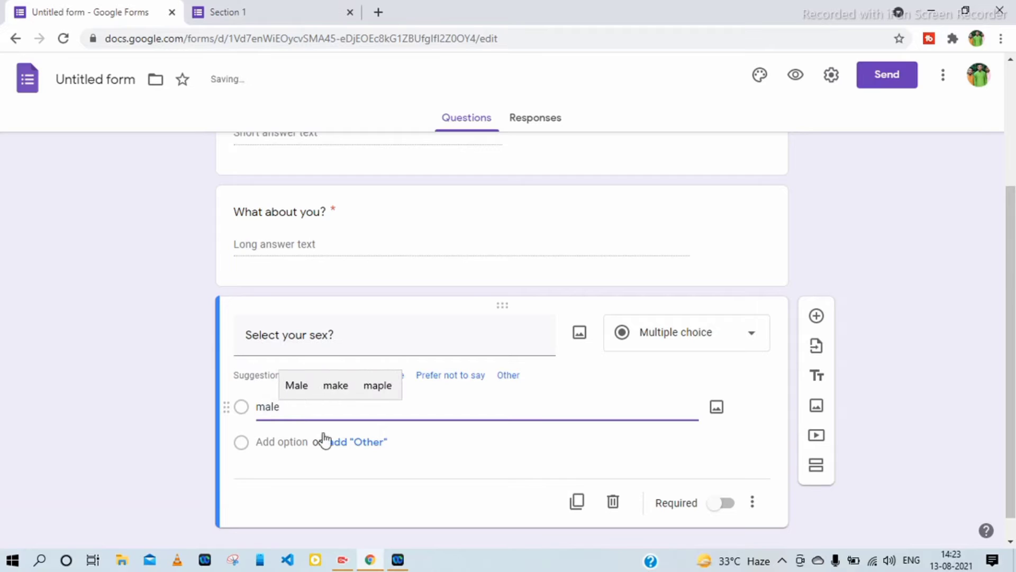
click(283, 442)
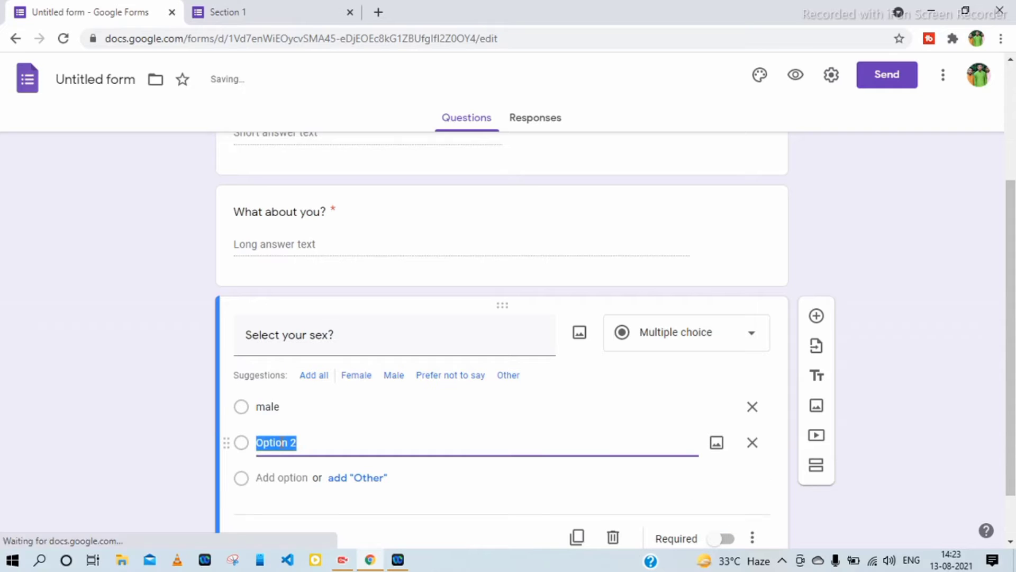
text(Female)
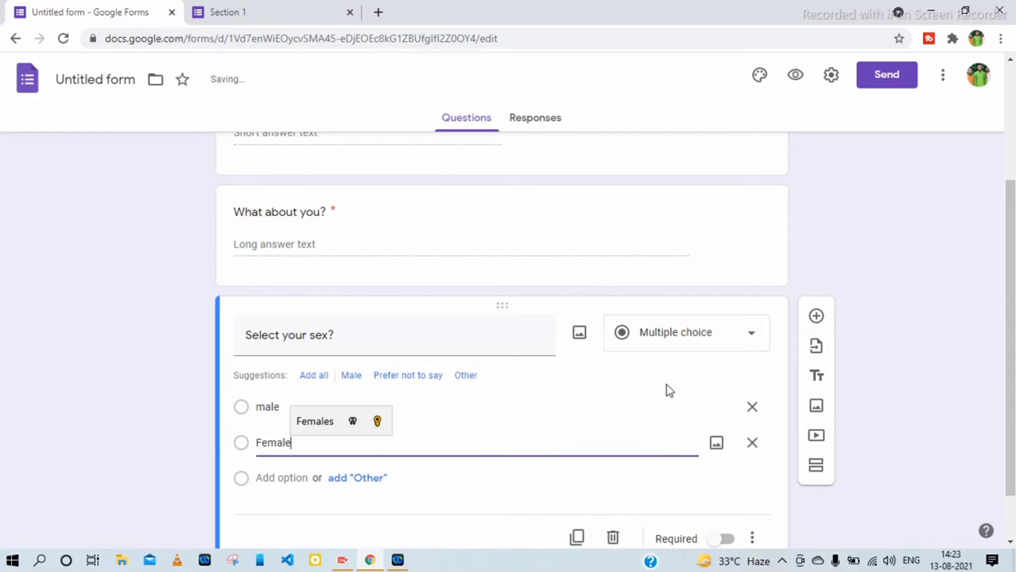
scroll(559, 462, down, 1)
click(725, 476)
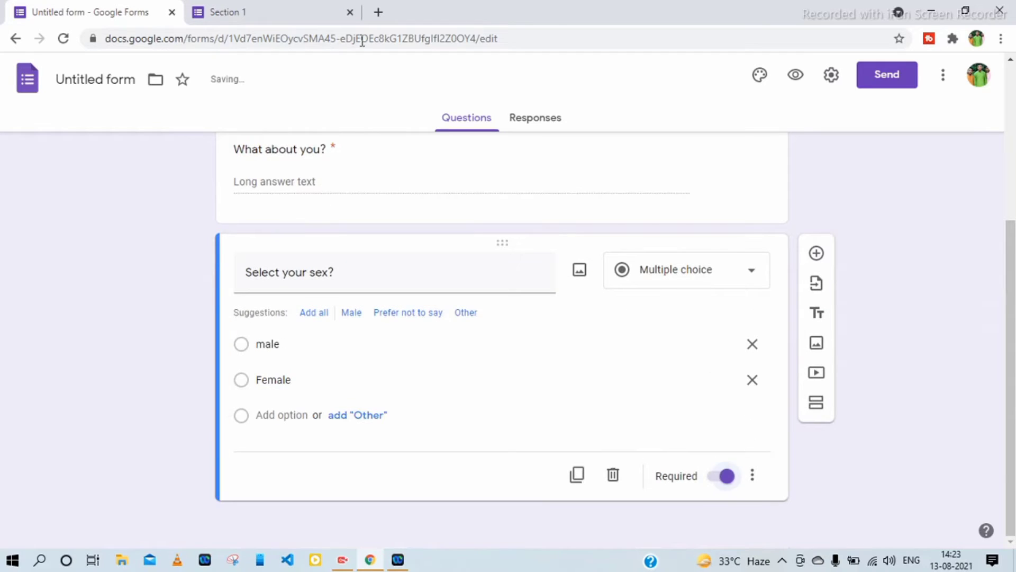
- Reload the form preview and test the "Select your sex?" question by choosing between male and Female, ending on Female
click(272, 8)
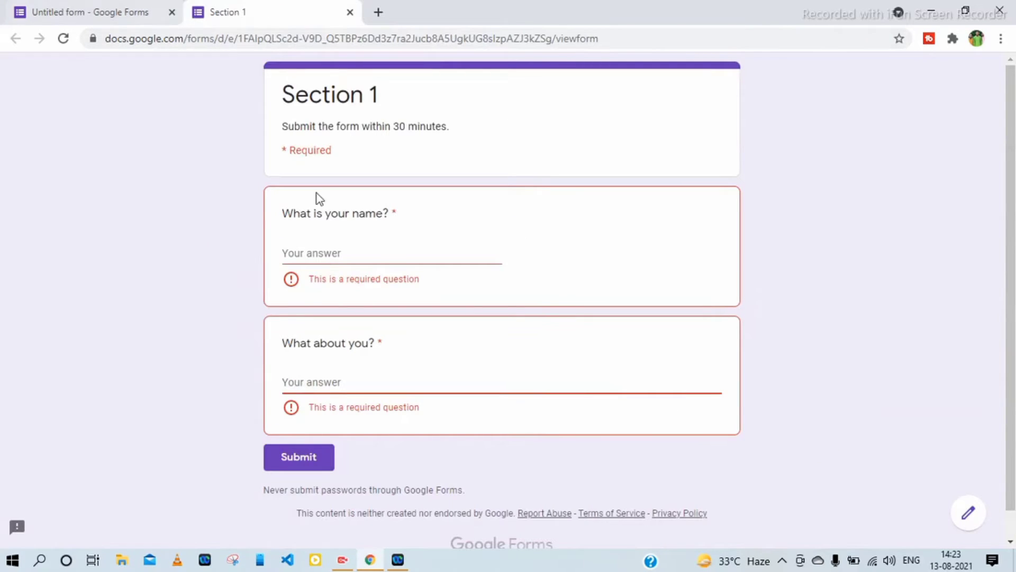
click(63, 38)
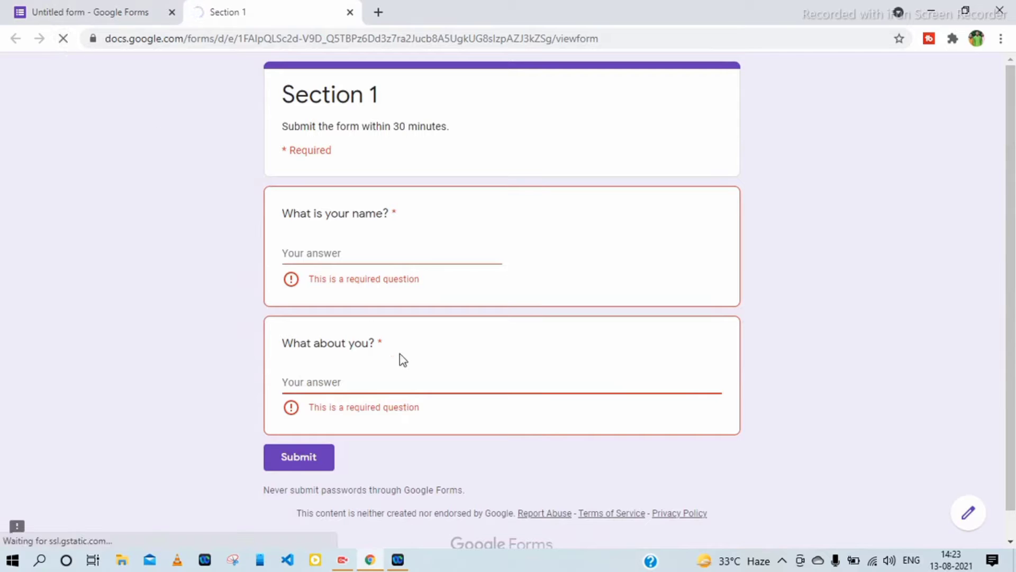
scroll(424, 341, down, 2)
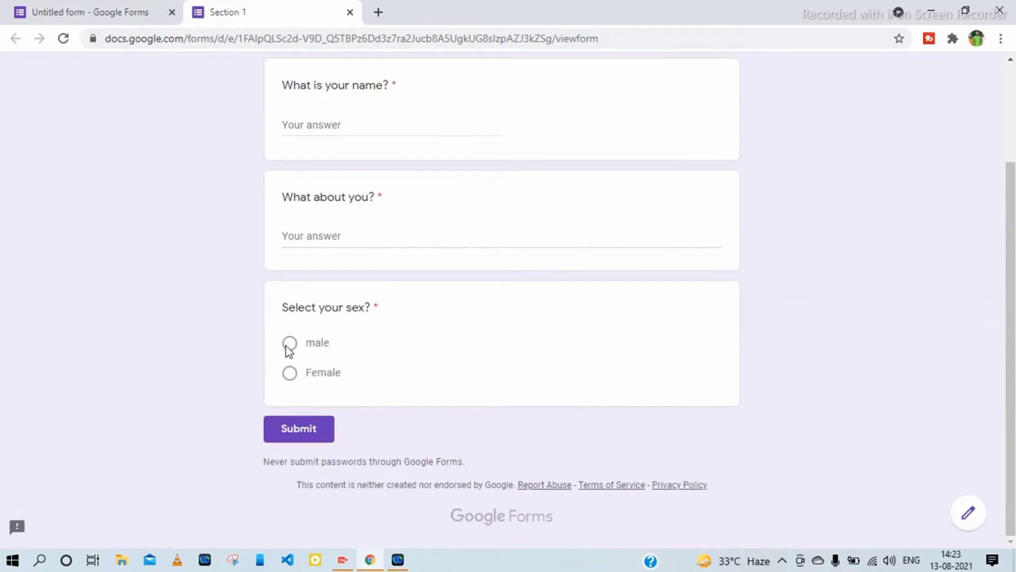
click(290, 373)
click(290, 343)
click(290, 373)
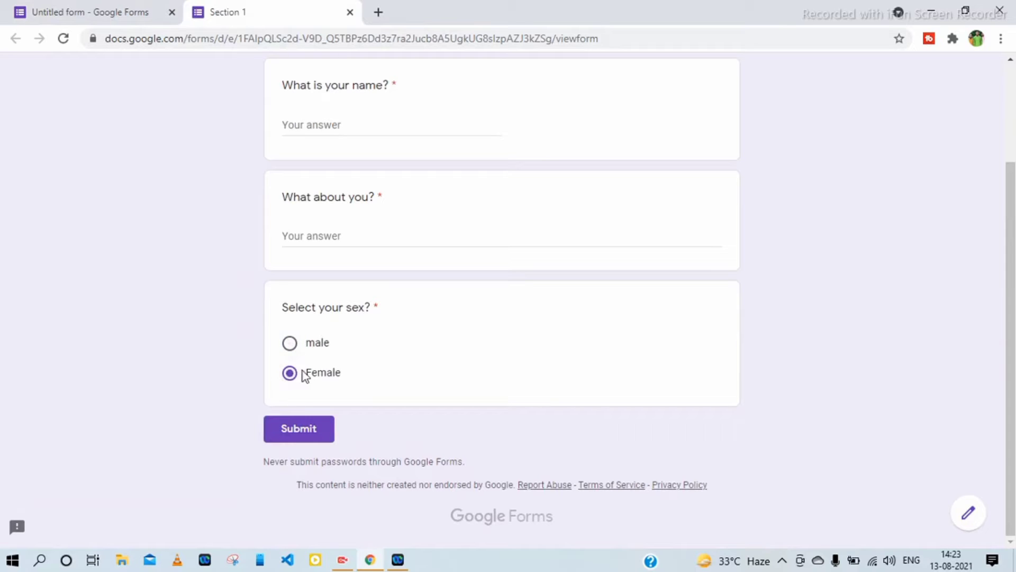
- Return to the form editor and add a fourth question below "Select your sex?"
click(99, 8)
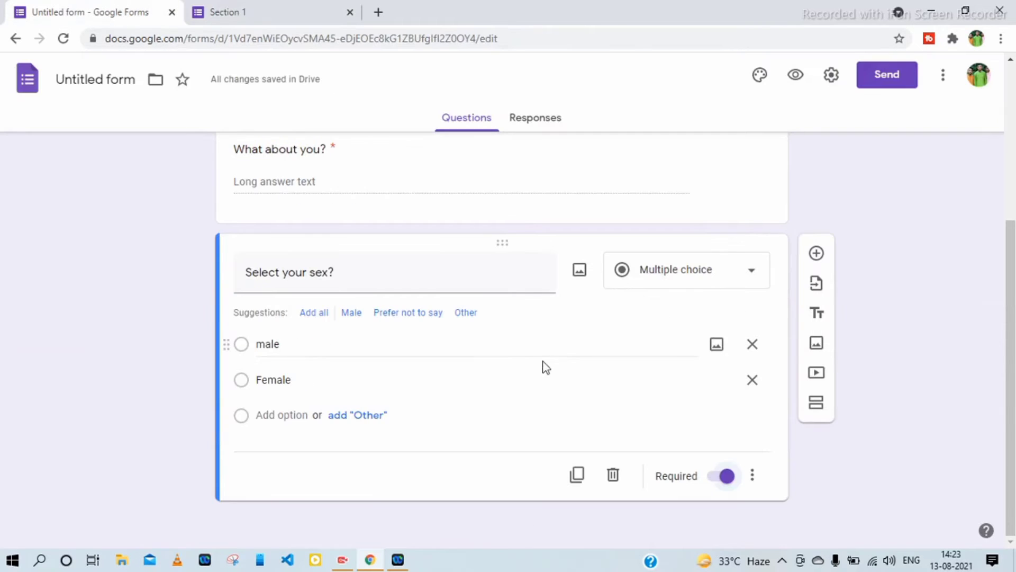
click(756, 275)
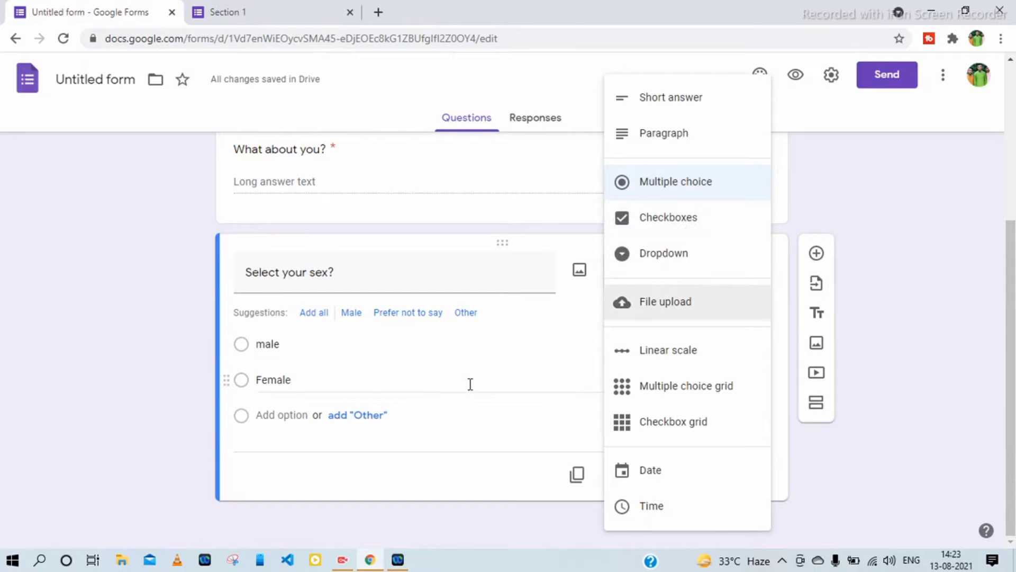
click(854, 262)
click(818, 254)
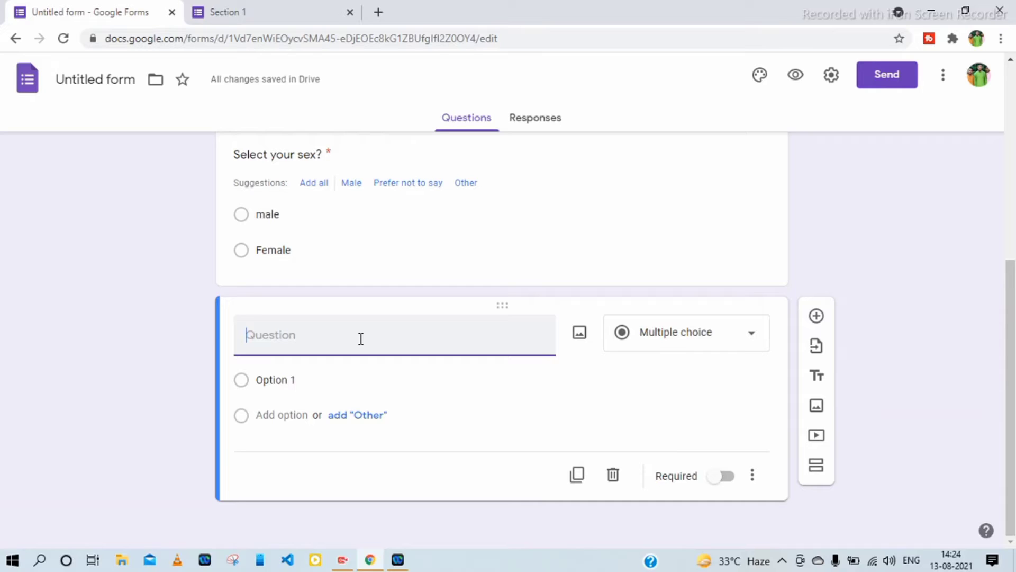
- Enter "Select your qualification?" as the fourth question's text and set its answer type to Checkboxes
text(Sel)
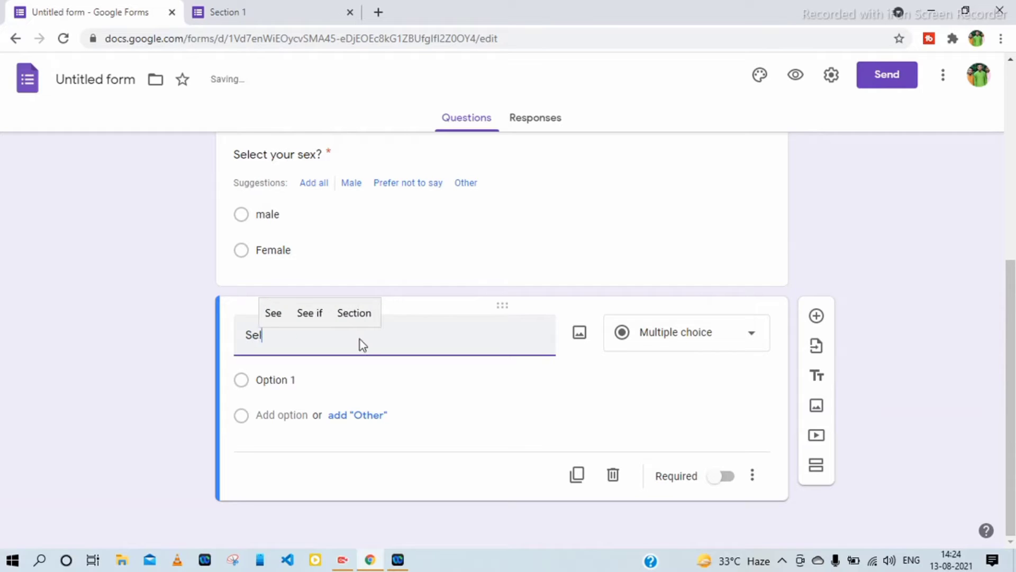
text(ect )
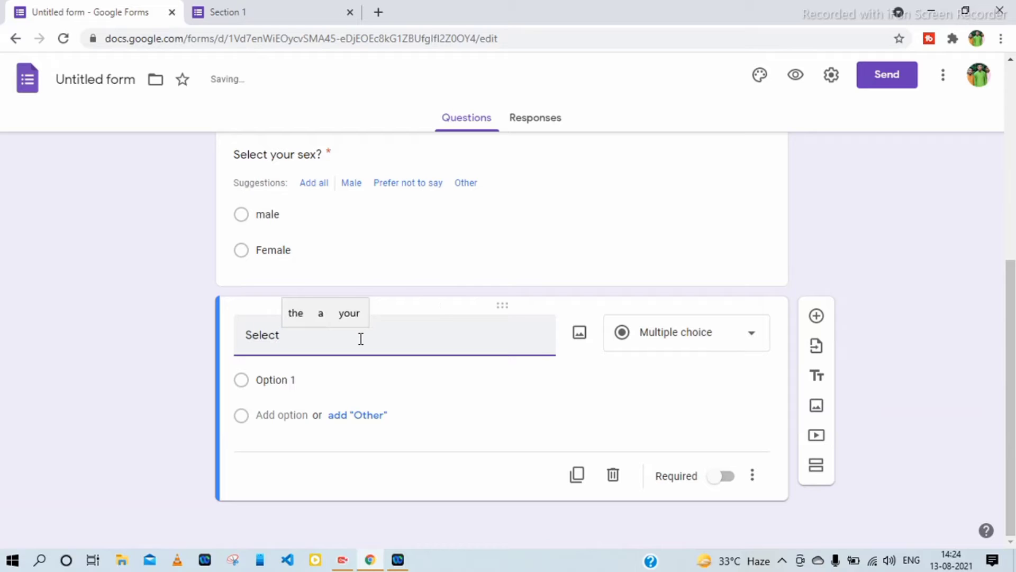
text(your )
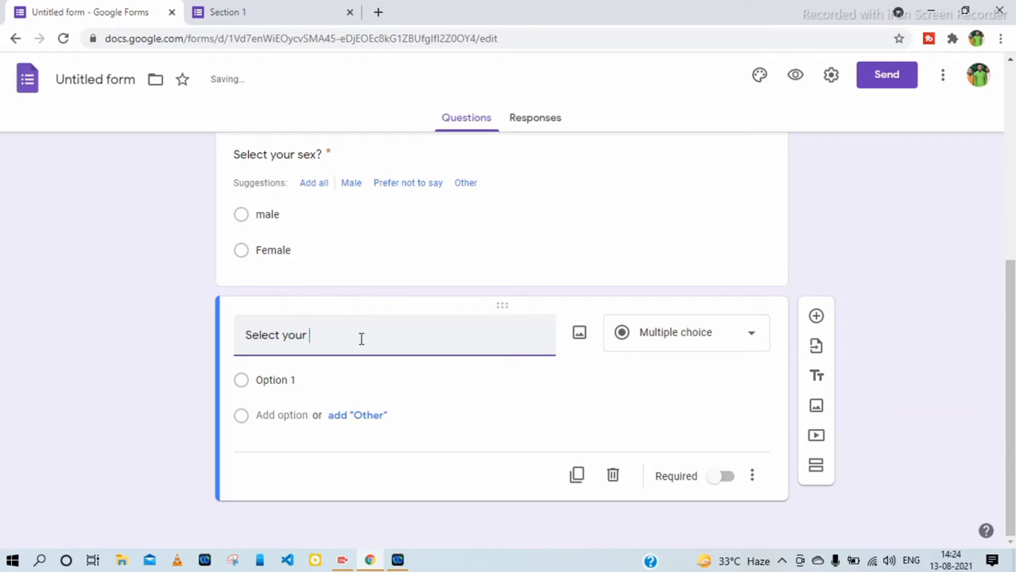
text(quali)
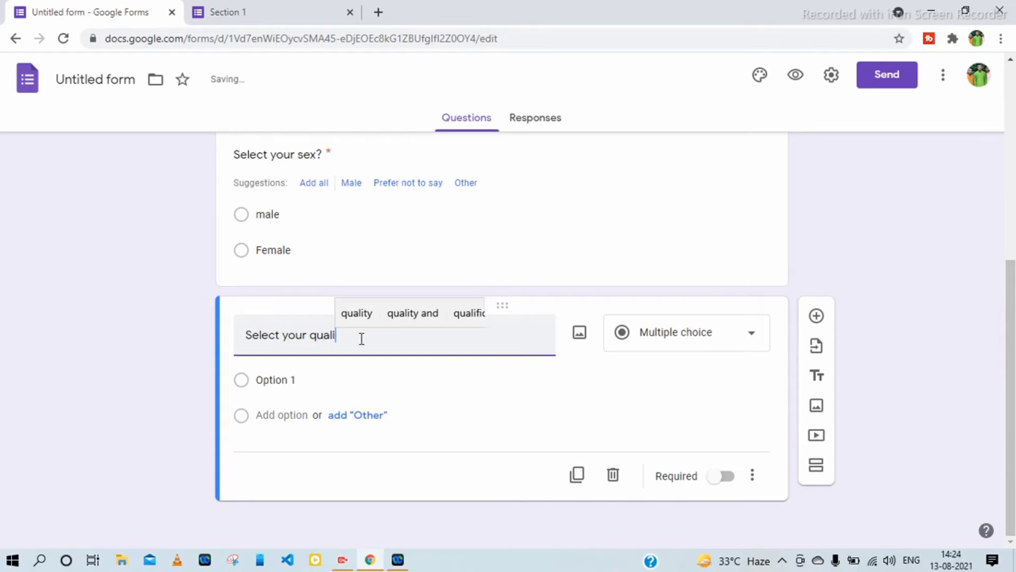
text(ficat)
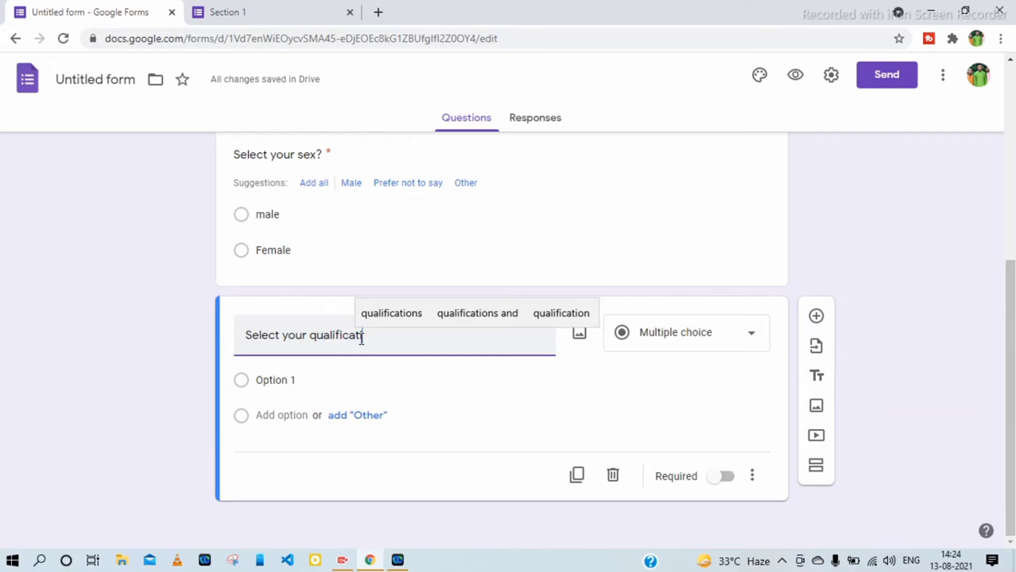
text(ion?)
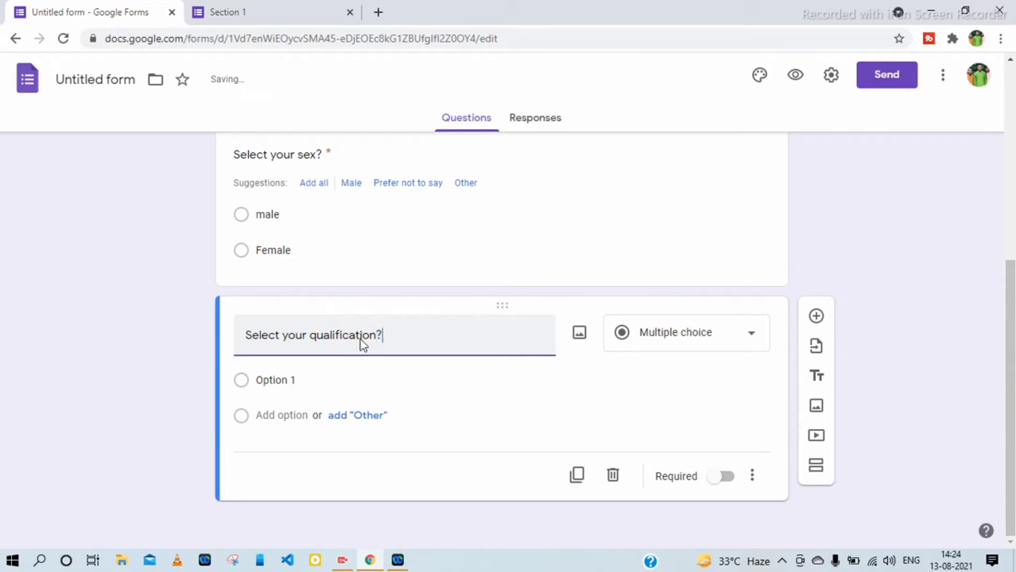
click(753, 339)
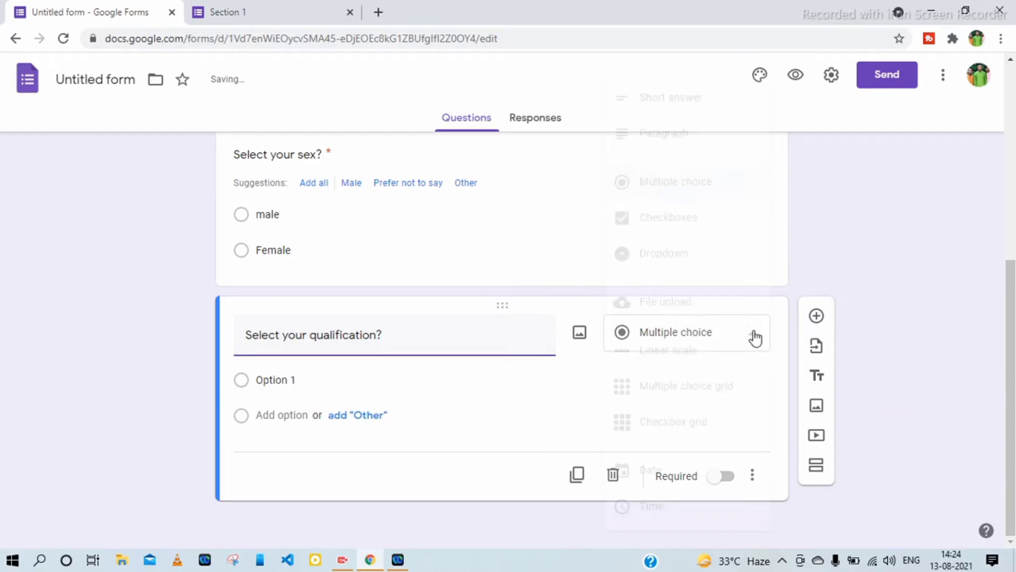
click(705, 220)
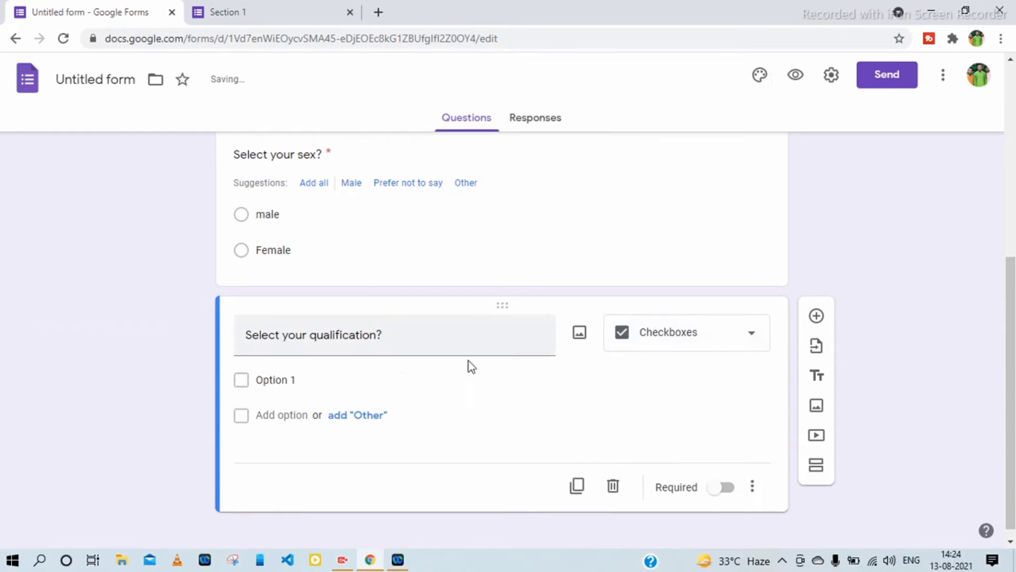
- Give the "Select your qualification?" question the first two checkbox options "Hs" and "Graduation"
click(305, 381)
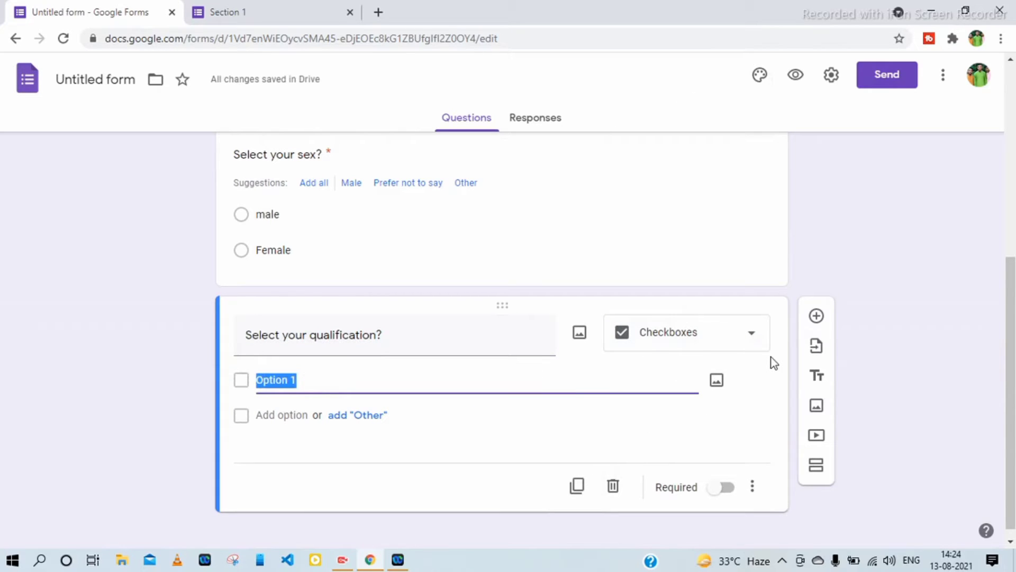
text(Hs)
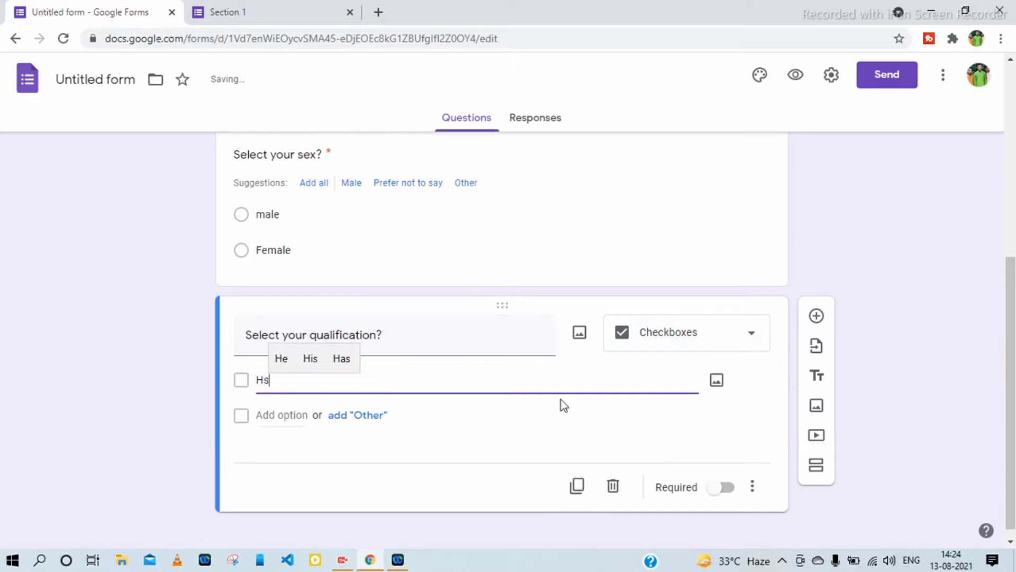
click(280, 416)
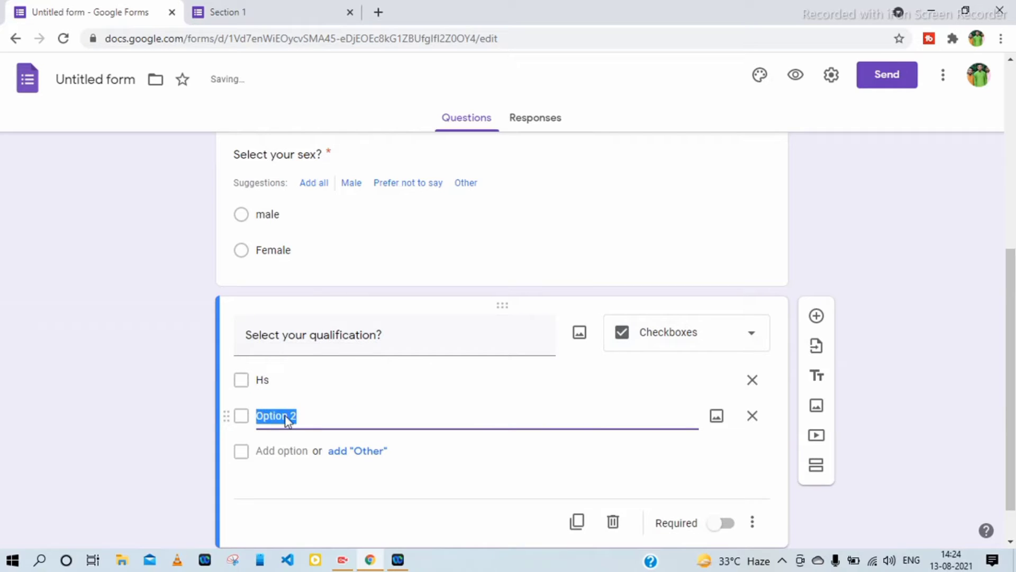
text(Gr)
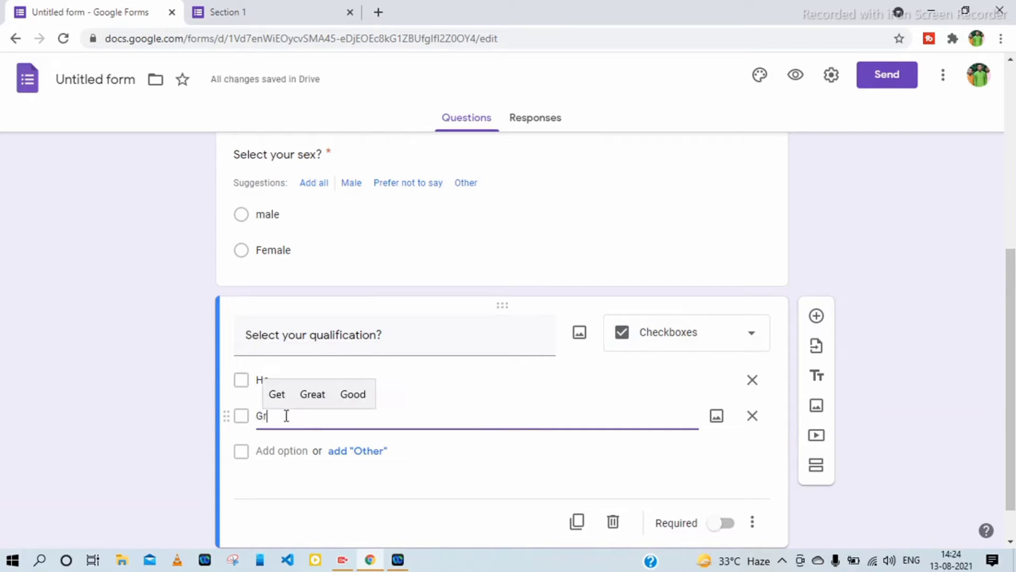
text(aduati)
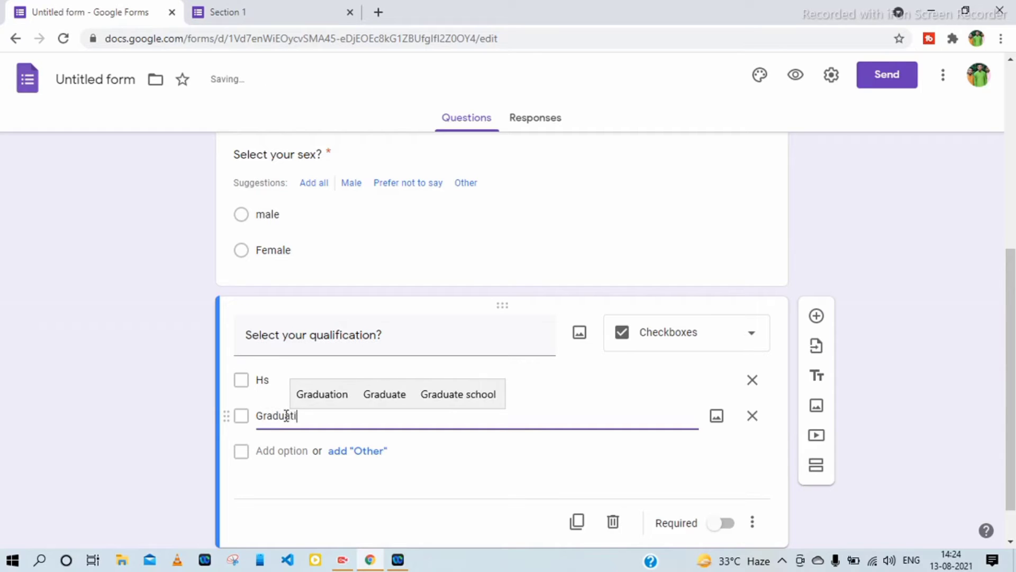
text(on)
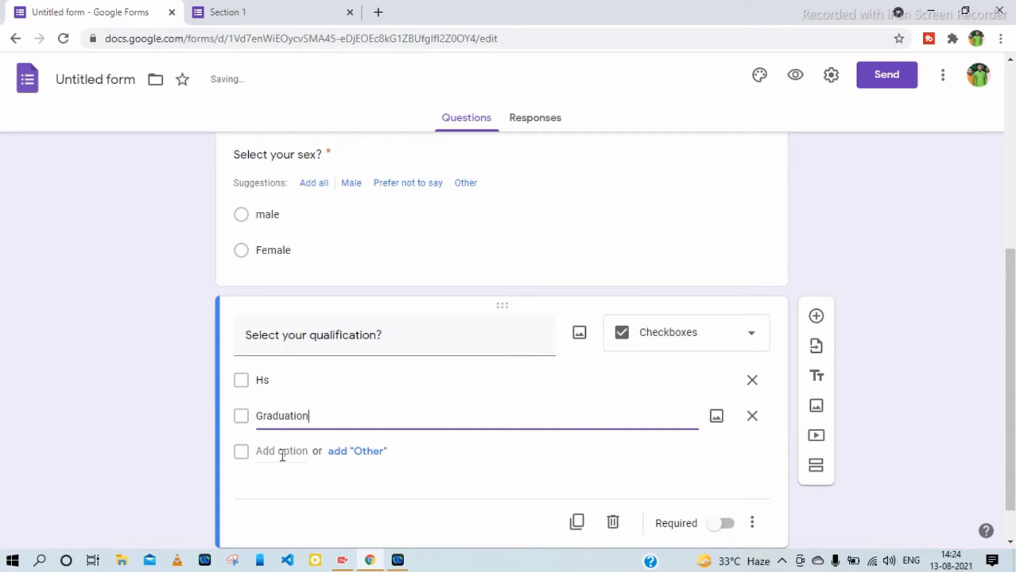
- Add "Masters" as the third qualification option and make the question required
click(285, 450)
text(masters)
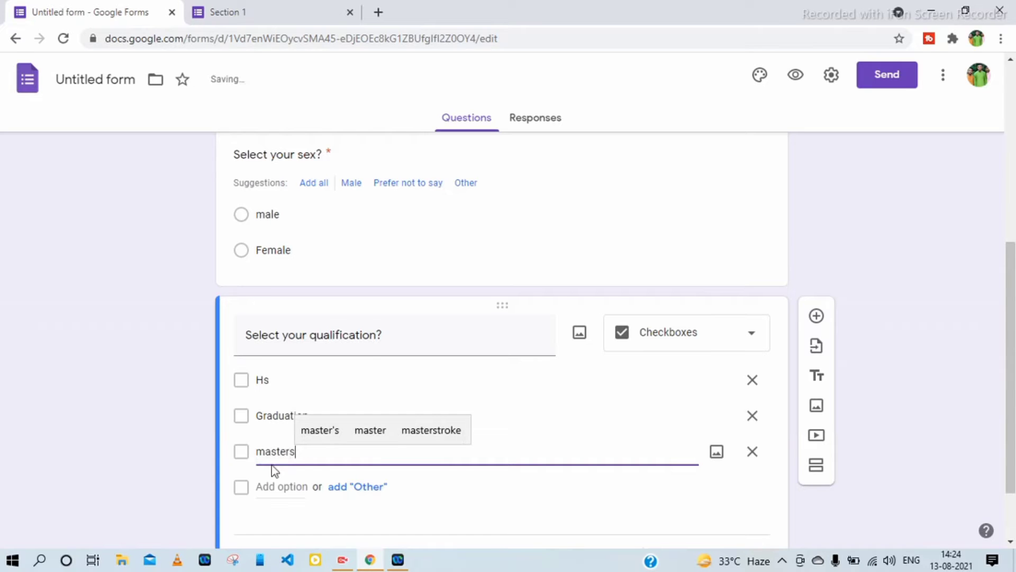
key(BackSpace)
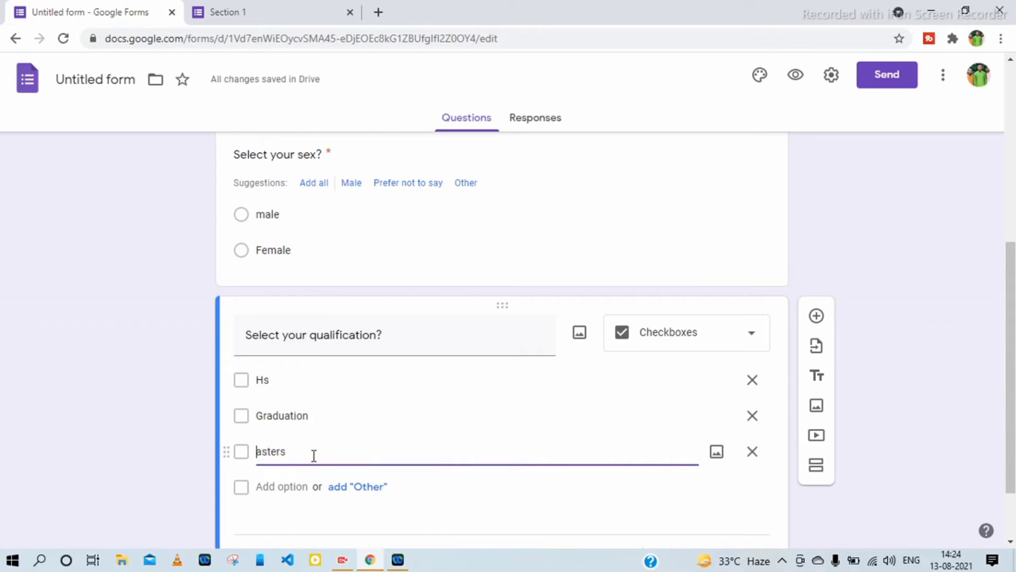
text(M)
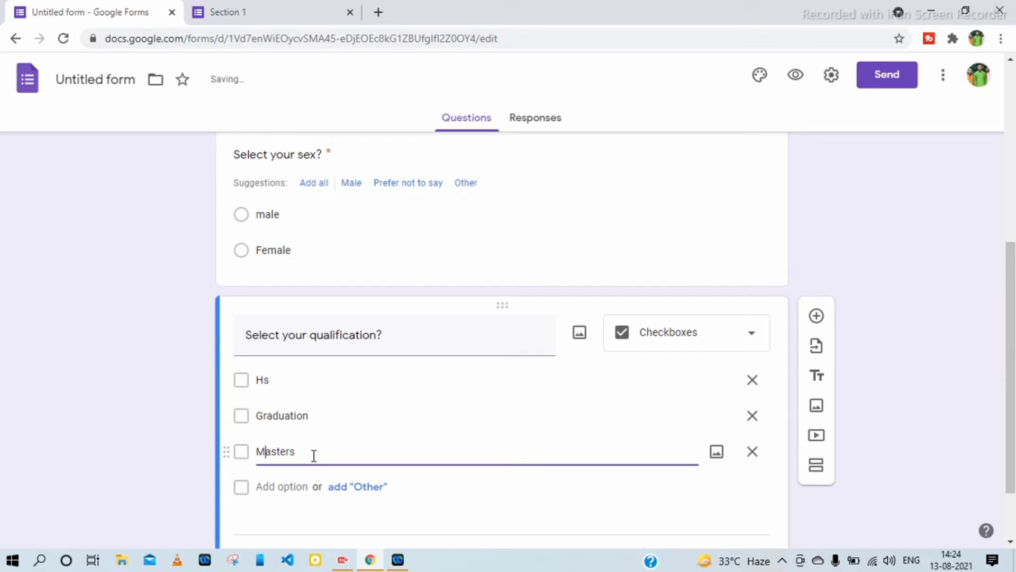
scroll(450, 466, down, 2)
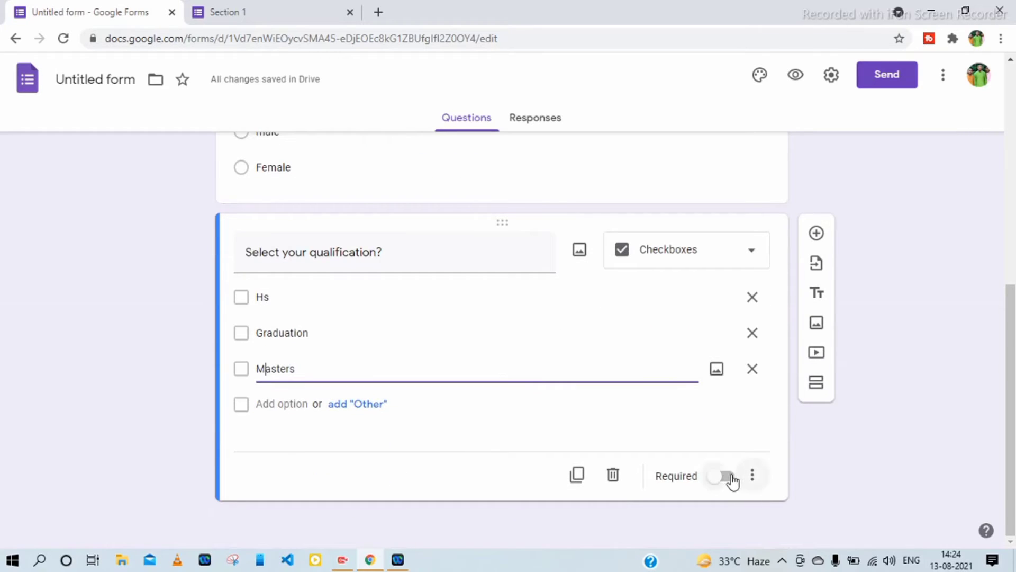
click(727, 476)
- Reload the form preview, discarding the test answer, and test the qualification checkboxes by selecting Hs, Graduation and Masters together
click(257, 8)
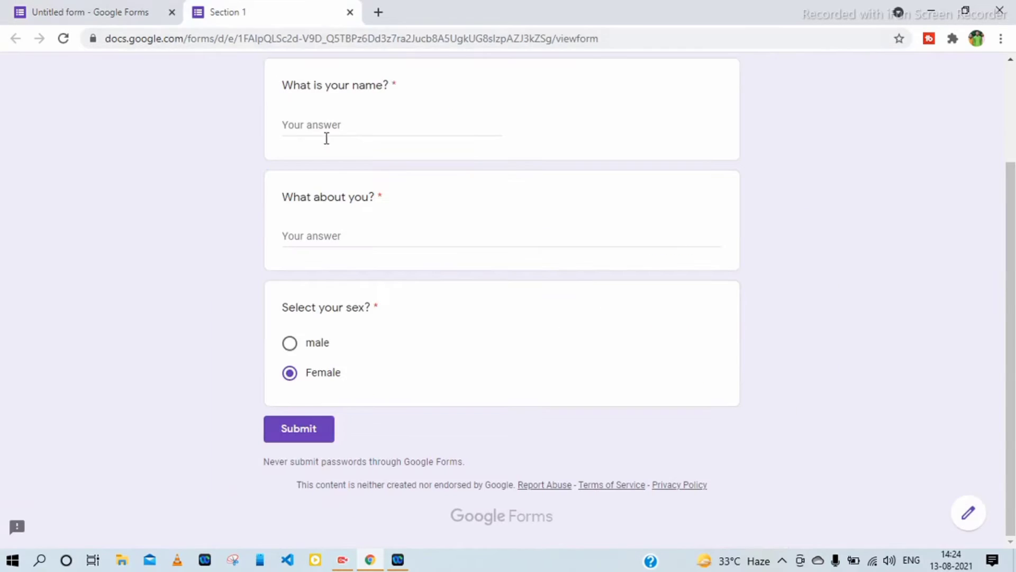
click(63, 39)
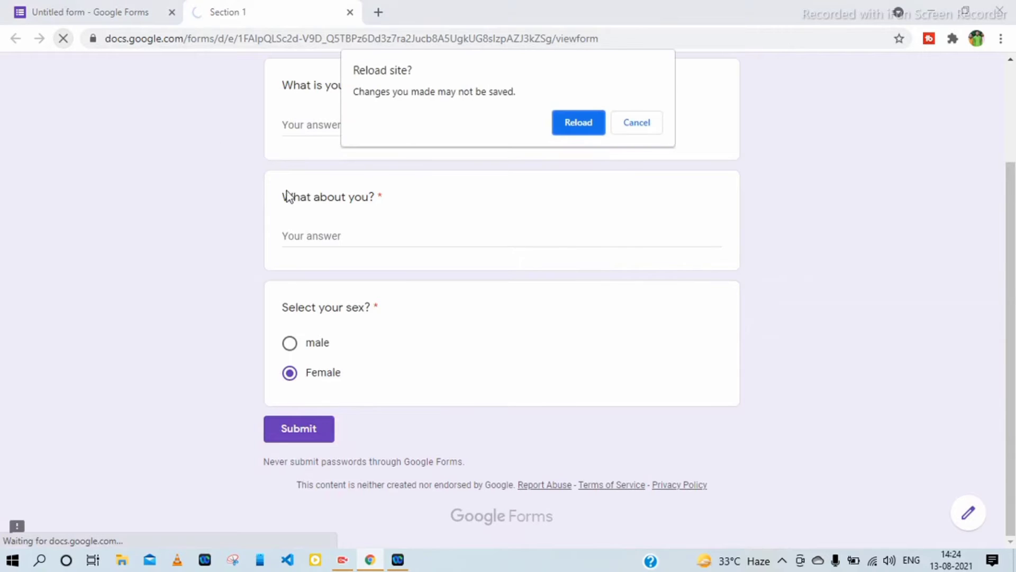
click(589, 124)
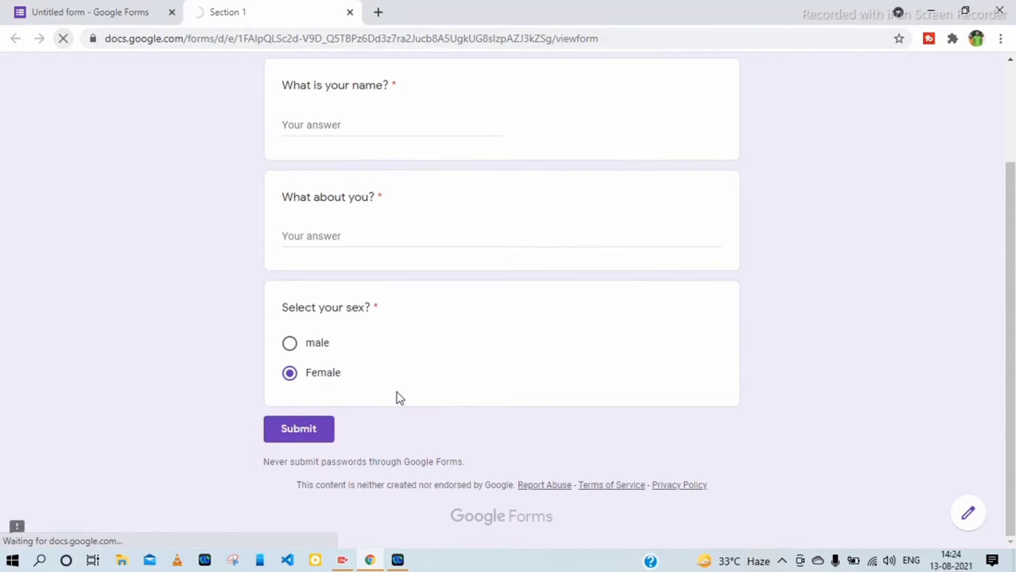
scroll(405, 418, down, 3)
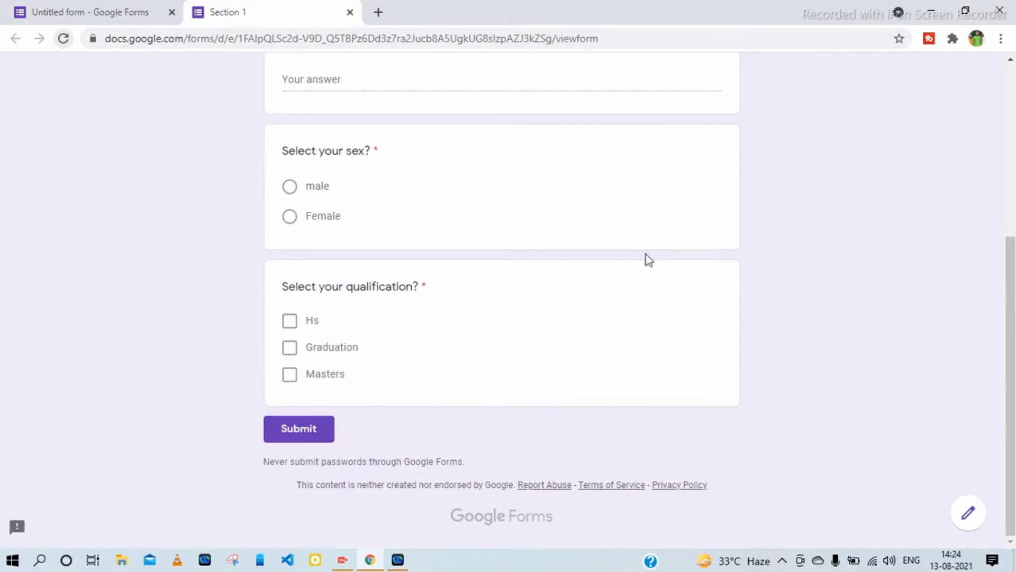
click(290, 321)
click(290, 348)
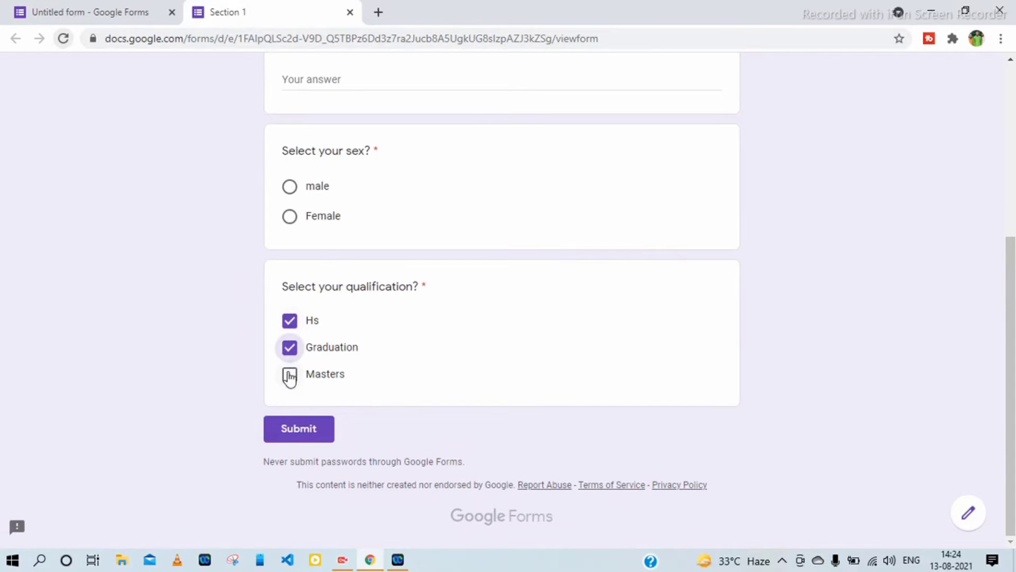
click(290, 374)
- Return to the form editor and add a fifth question with the text "Select your browser name?"
click(84, 9)
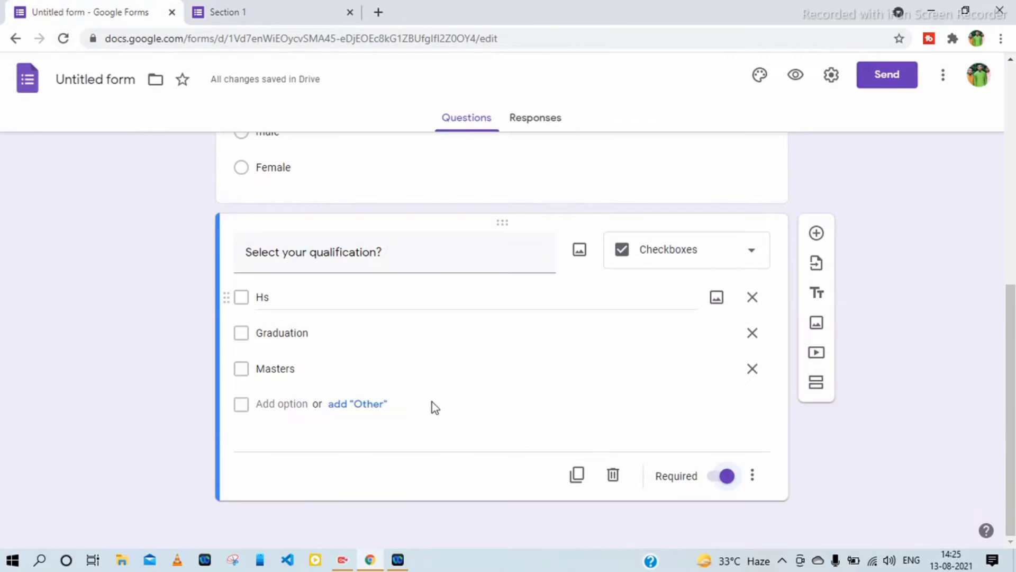
click(753, 245)
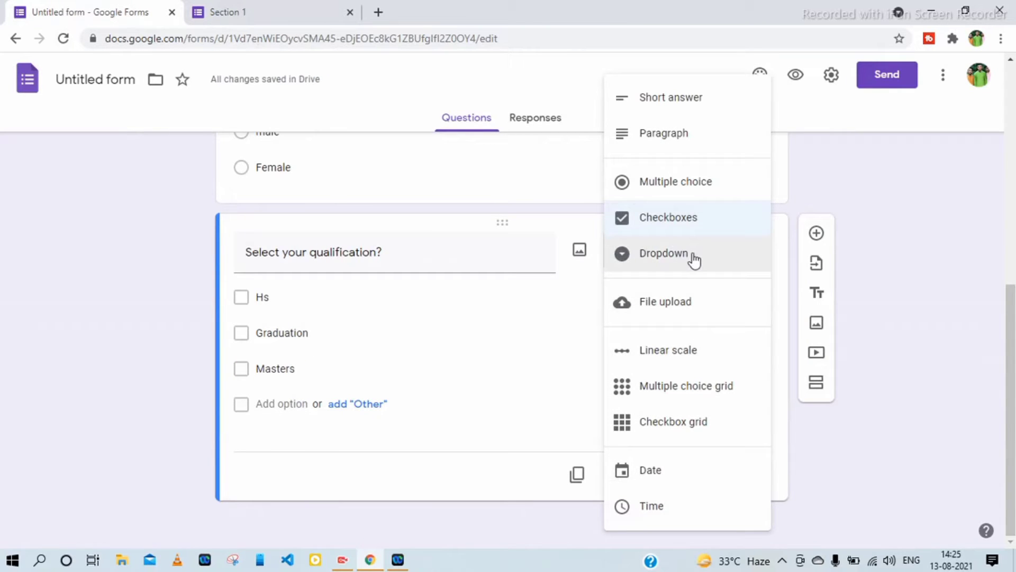
click(806, 465)
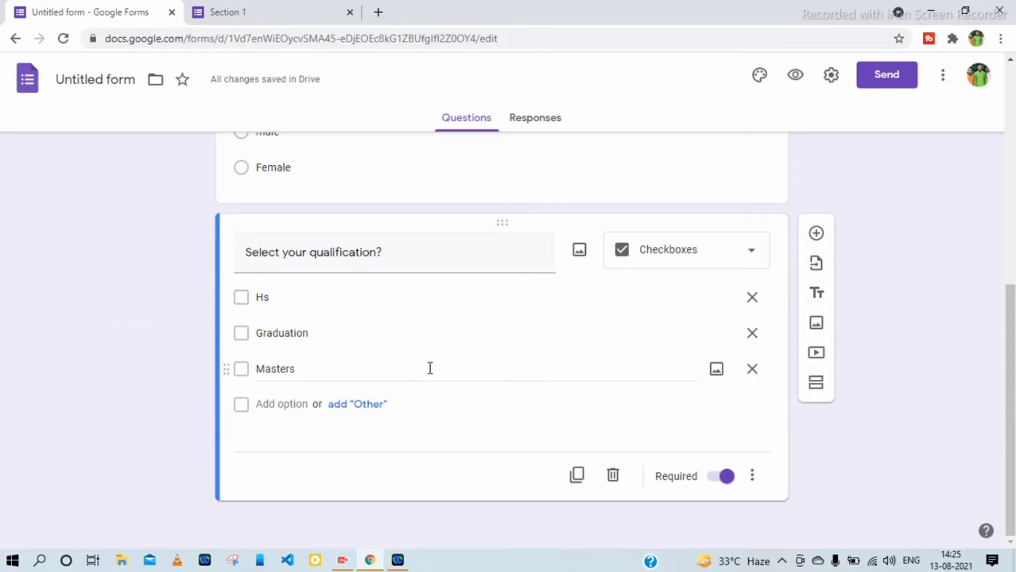
click(817, 232)
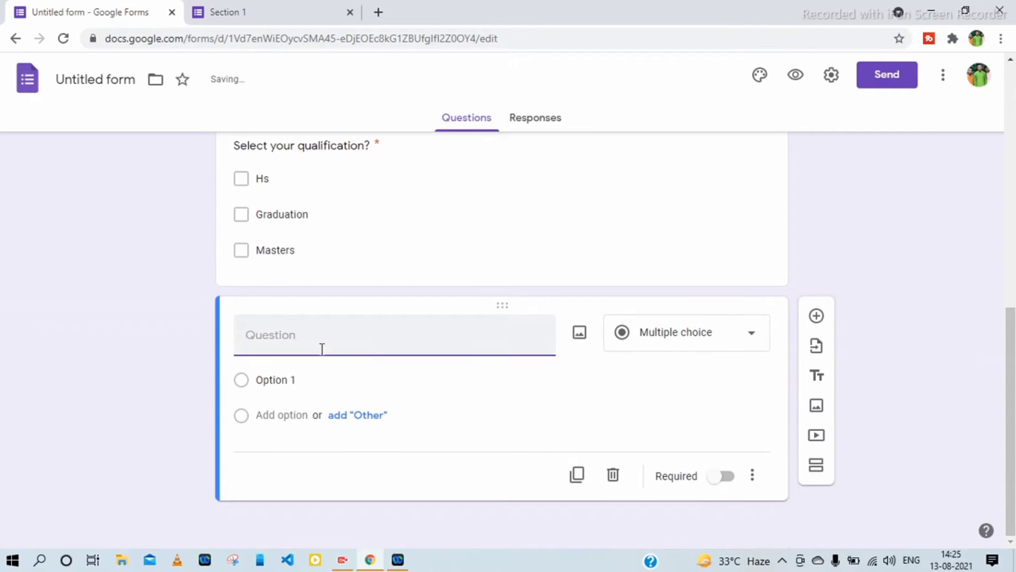
text(Sele)
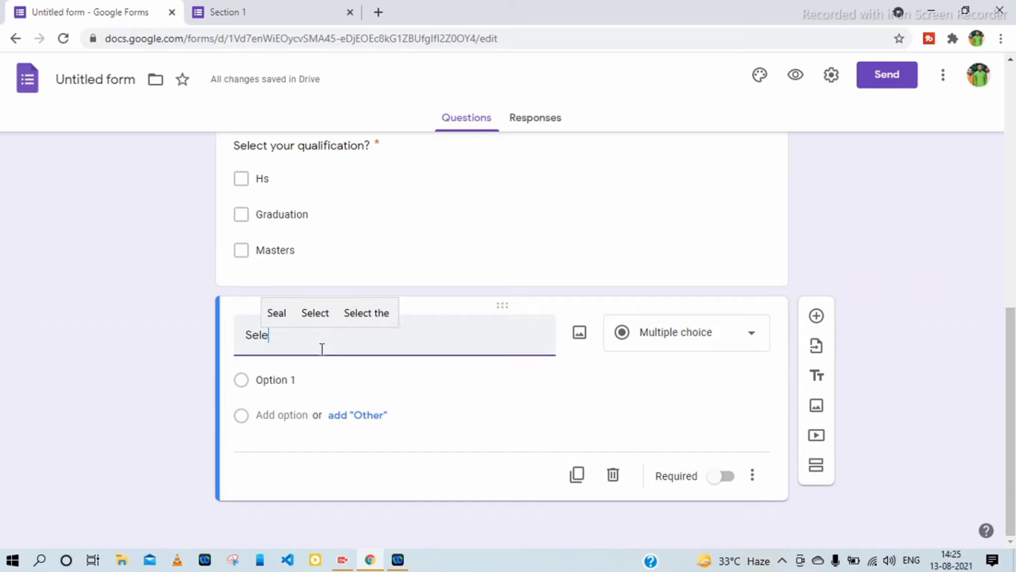
text(ct your)
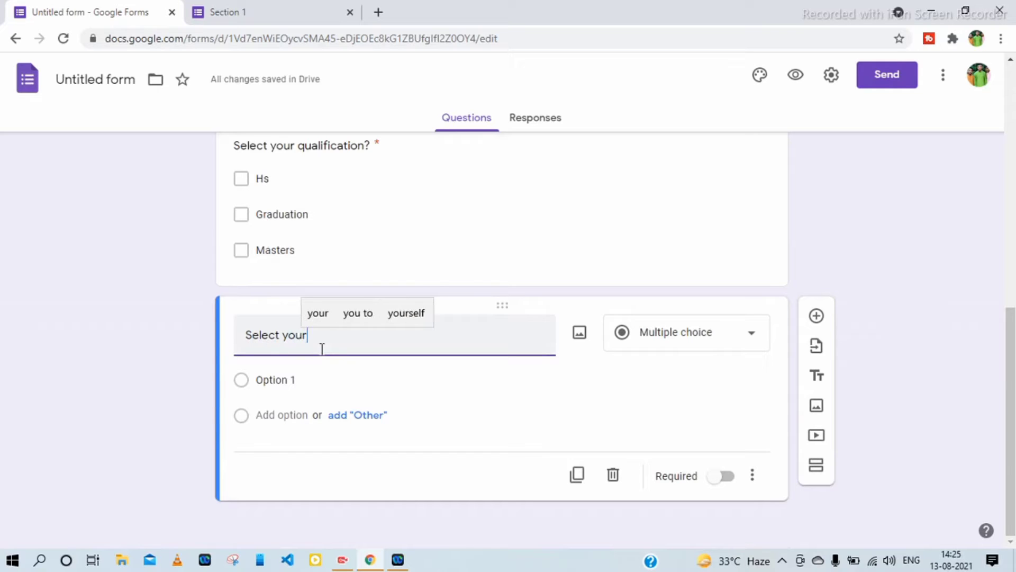
text( bro)
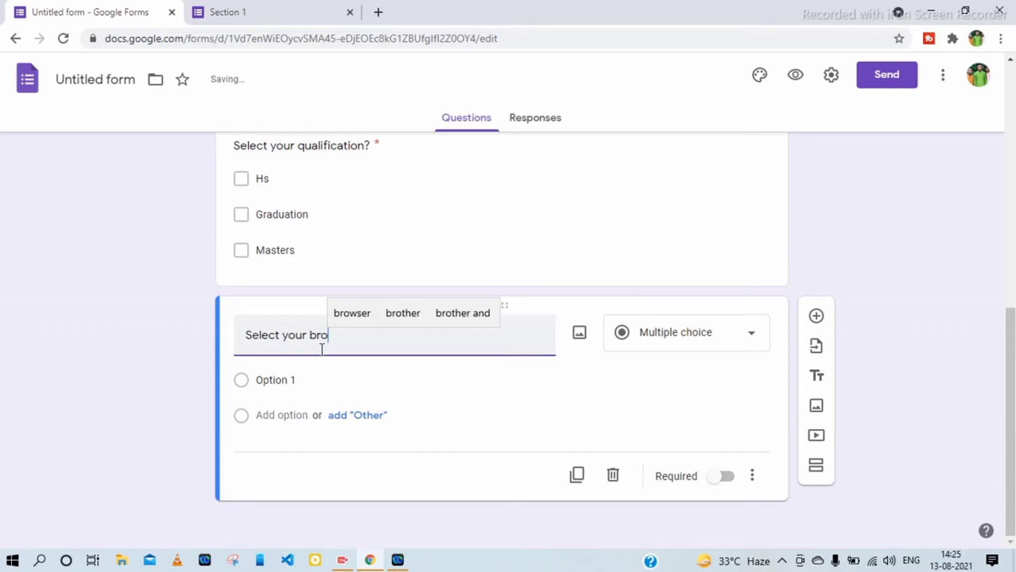
text(wser)
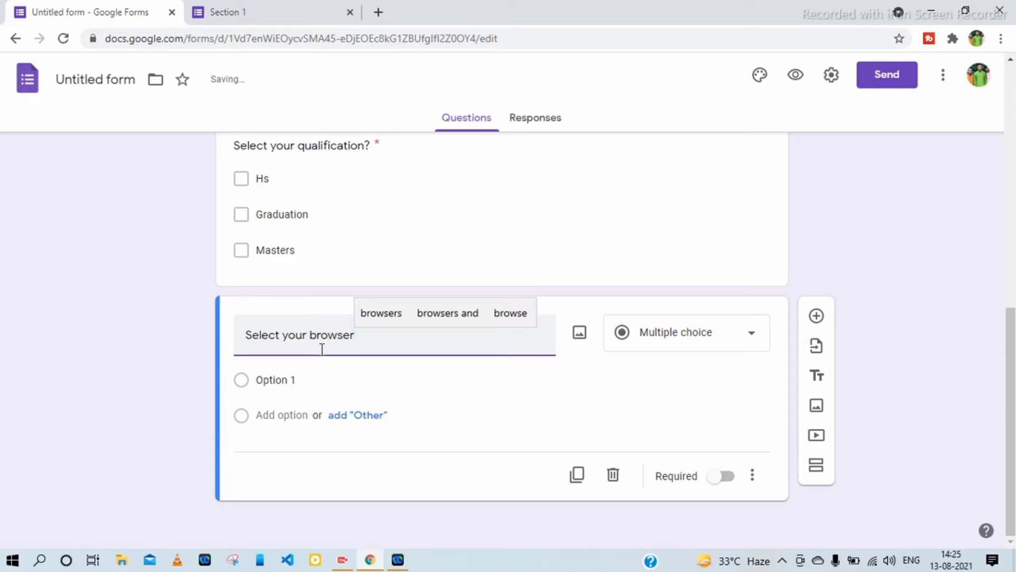
text( name?)
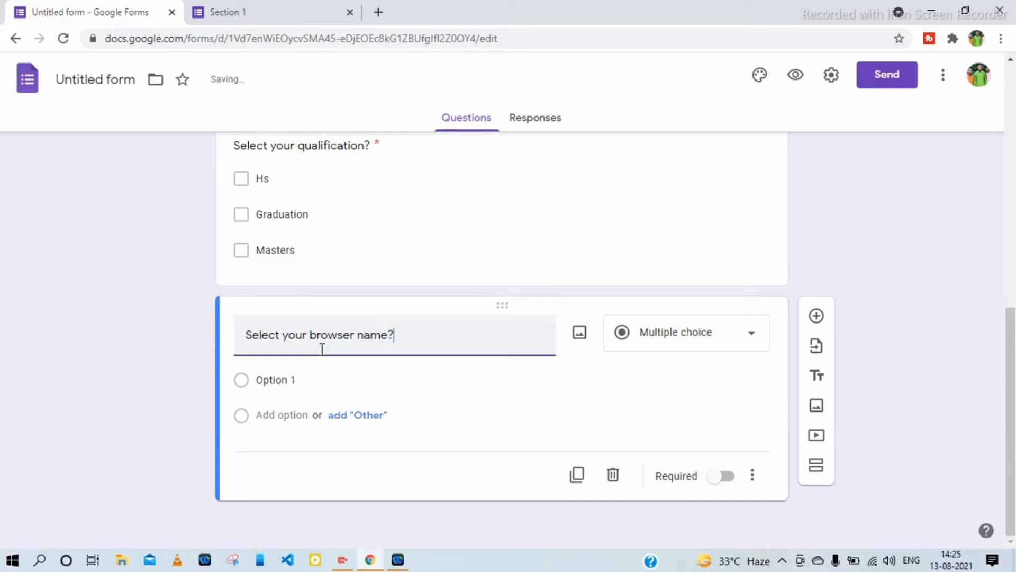
- Make the browser question a Dropdown and give it the first two options "Crome" and "safari"
click(300, 383)
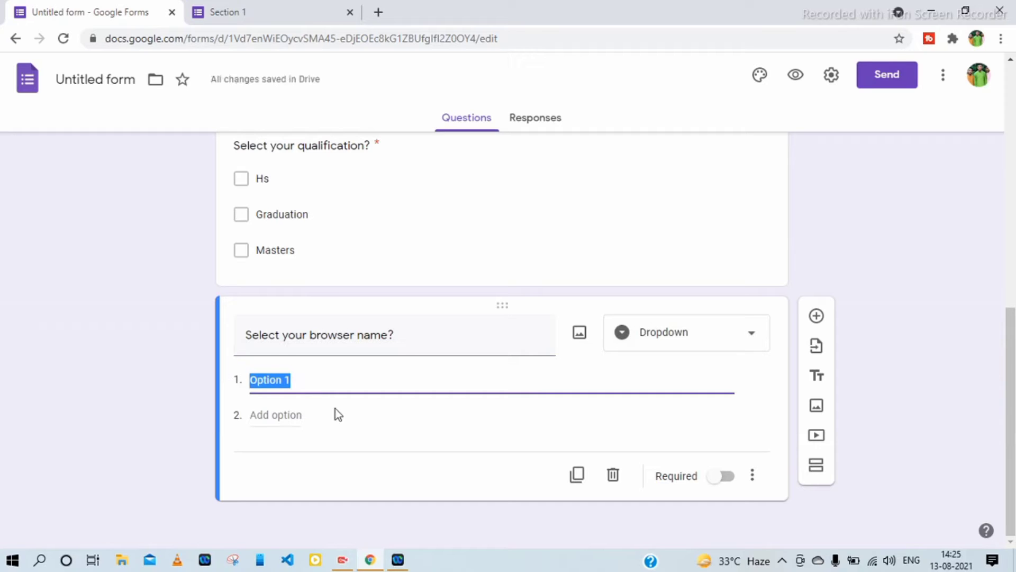
text(Crome)
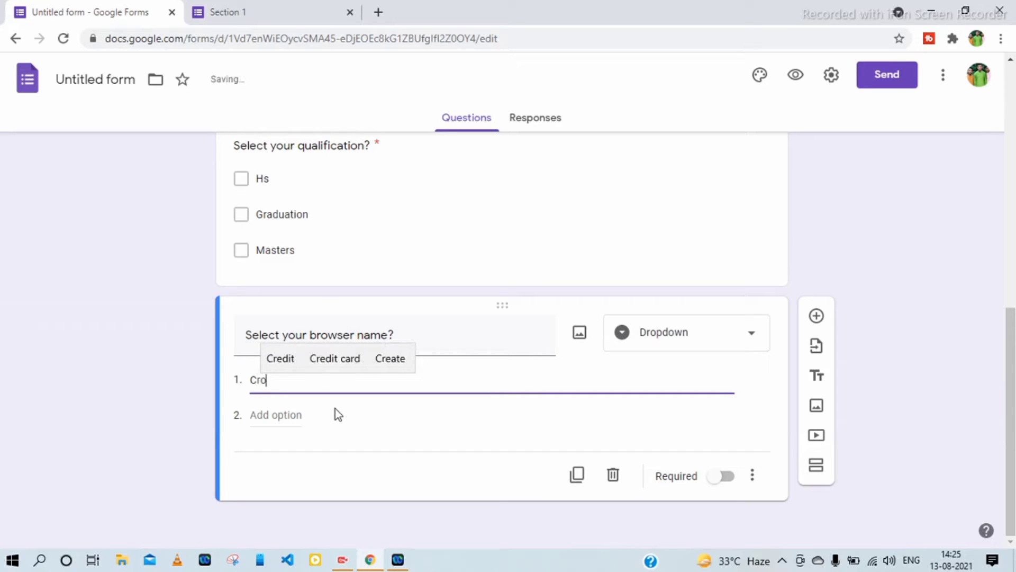
click(279, 417)
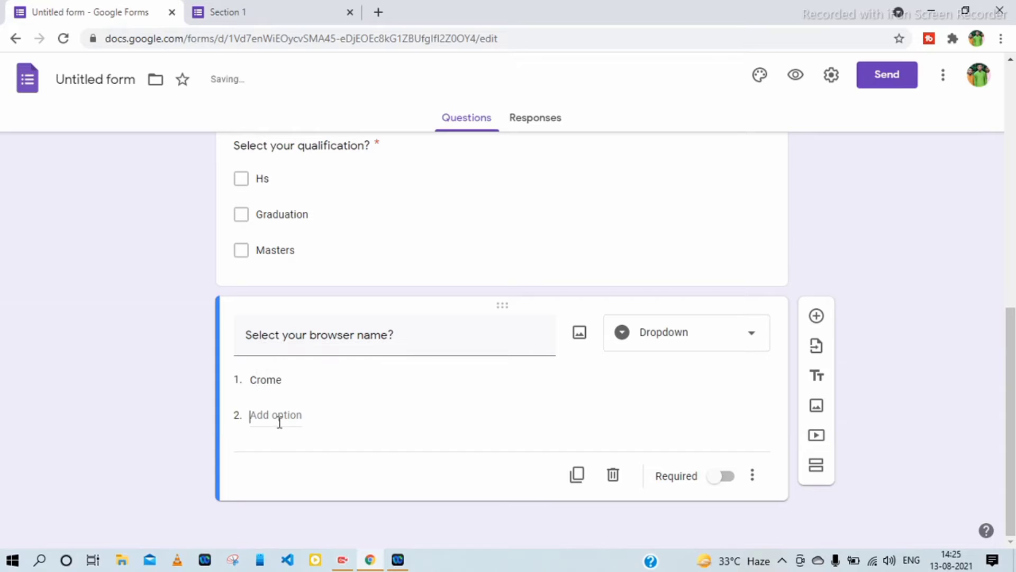
text(safari)
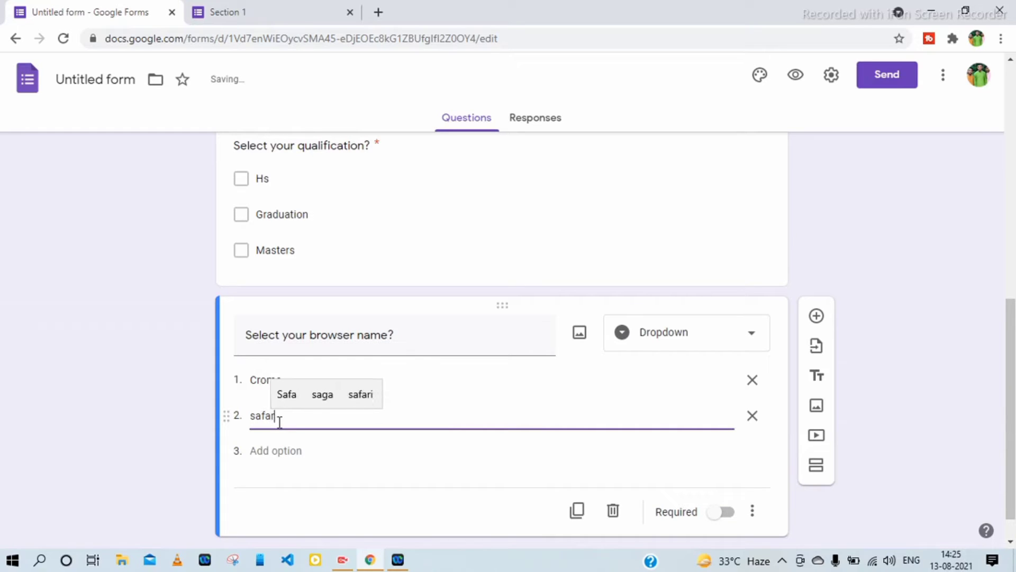
- Add "Firefox" as the third browser option and make the question required
click(270, 451)
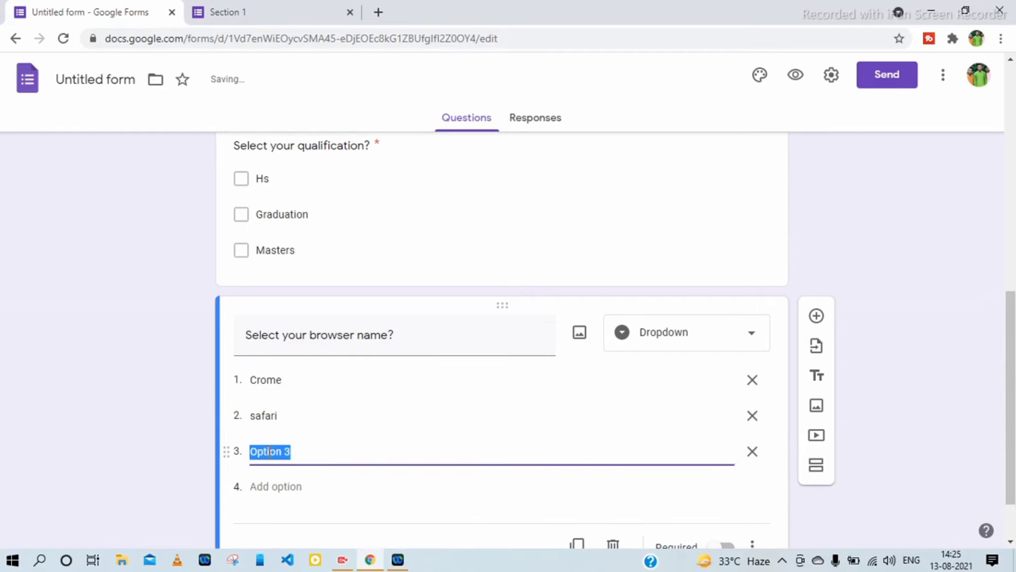
text(f)
key(BackSpace)
text(Fire)
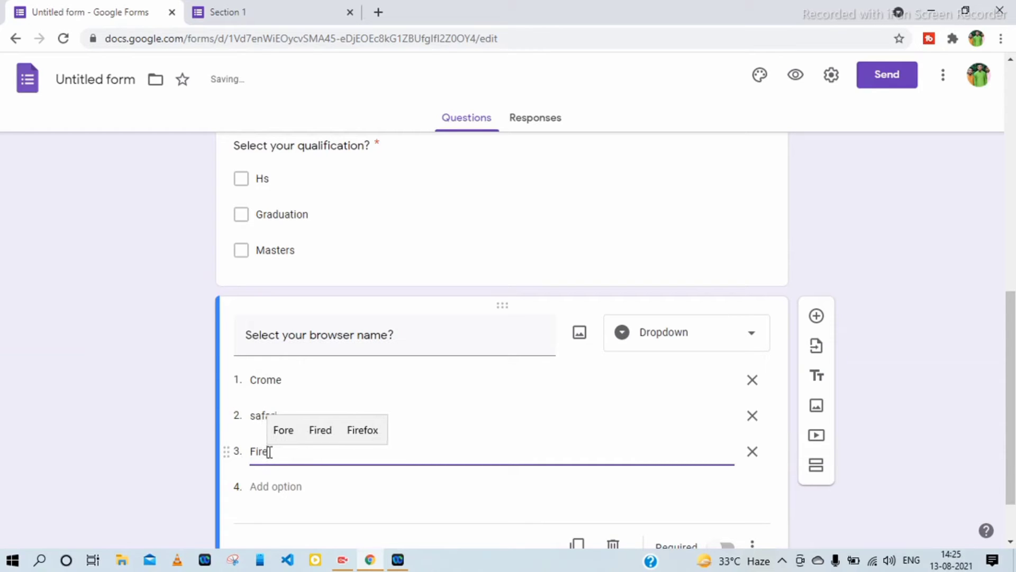
text(fox)
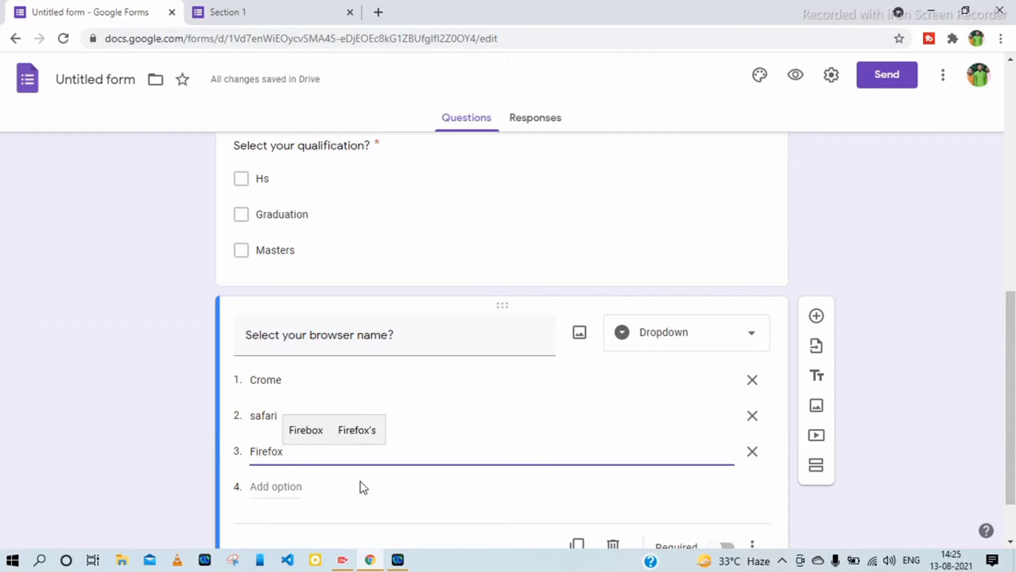
scroll(487, 462, down, 1)
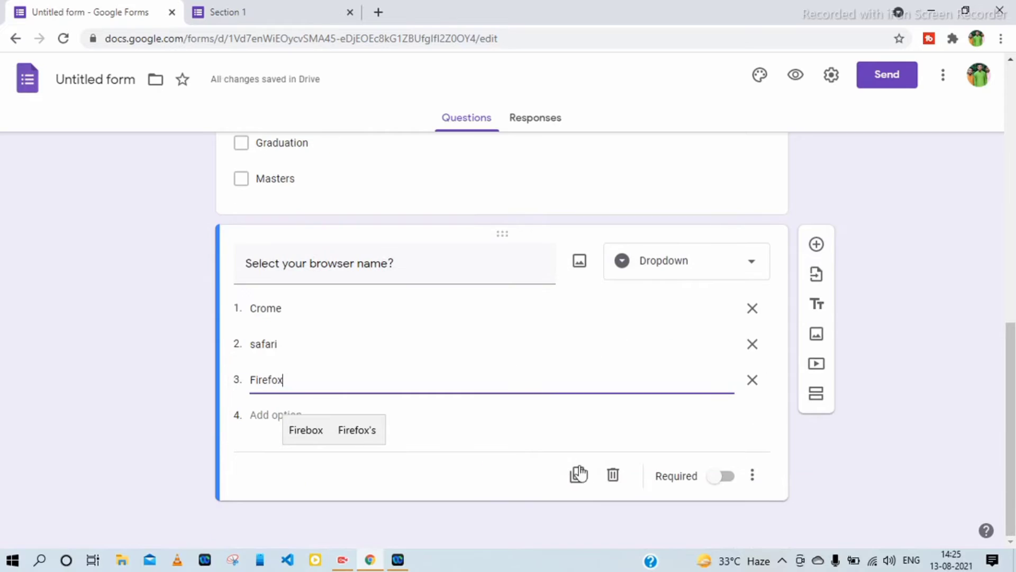
click(725, 479)
- Reload the form preview, discarding the test answers, and check the choices offered by the browser name dropdown
scroll(179, 228, up, 8)
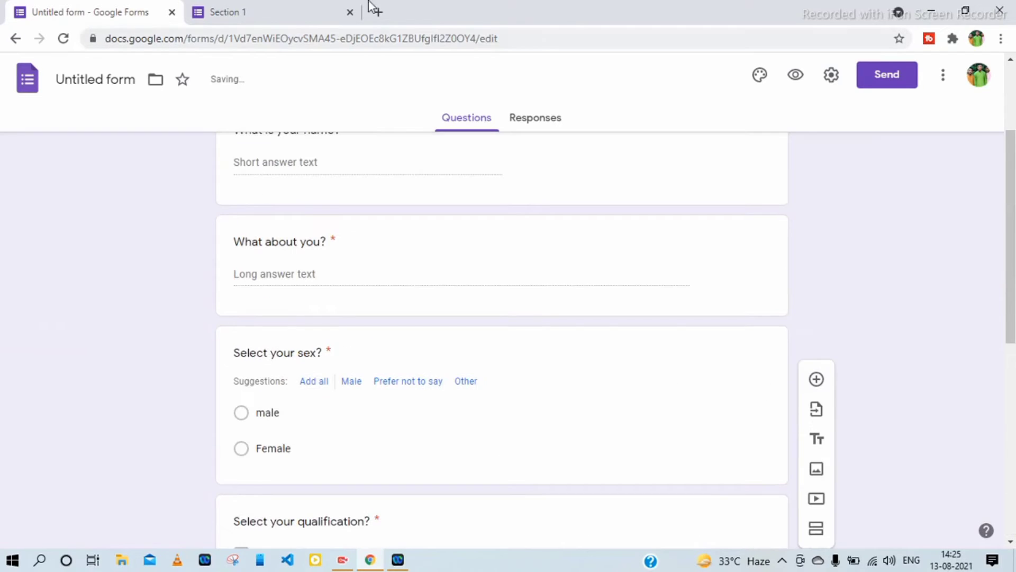
click(235, 13)
click(63, 40)
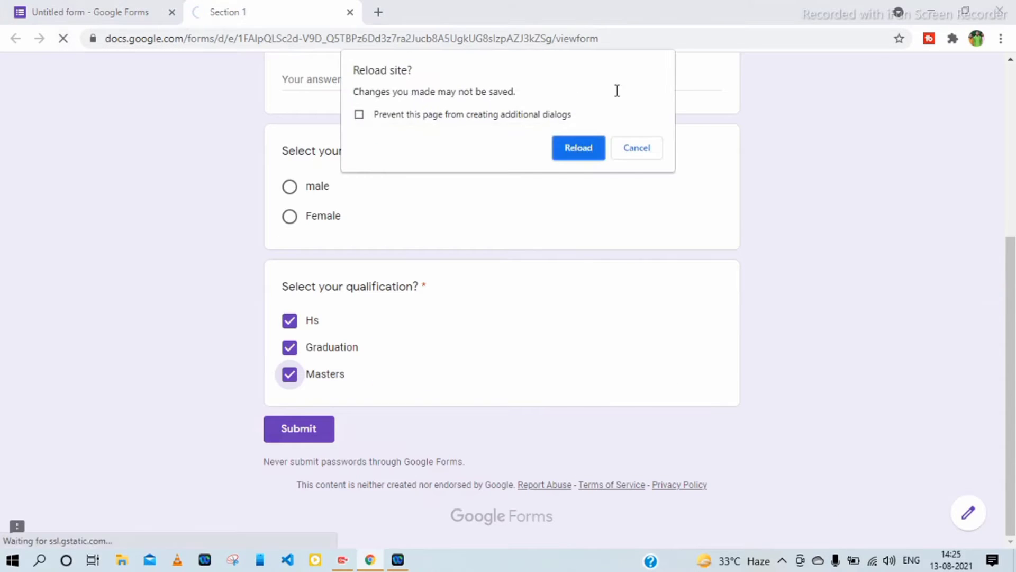
click(579, 147)
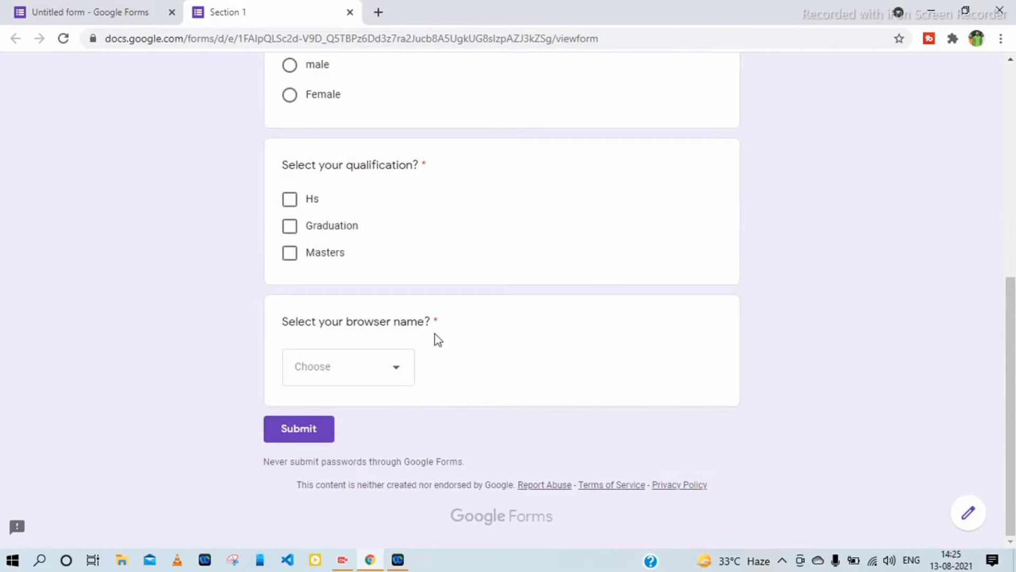
click(402, 371)
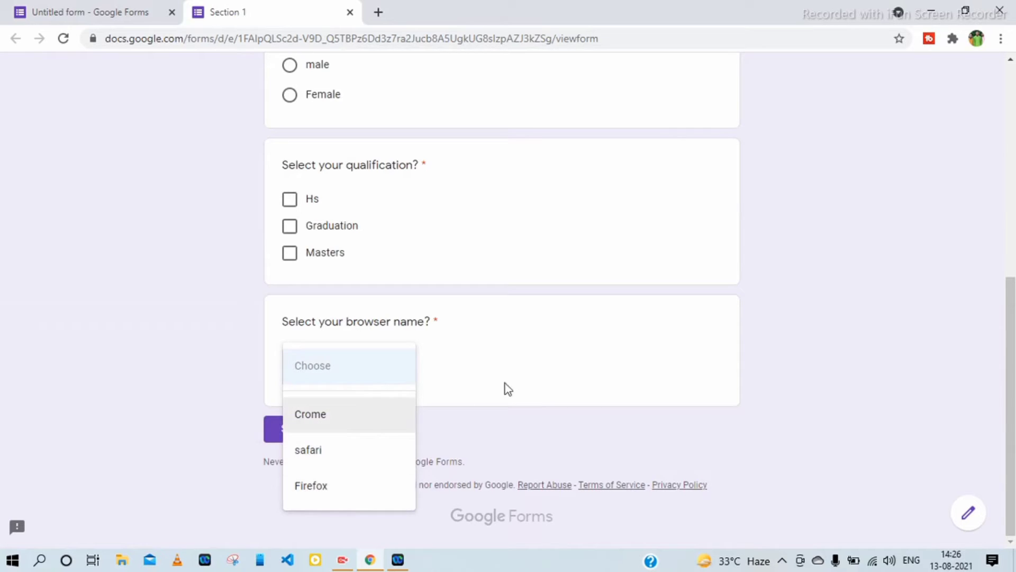
click(560, 358)
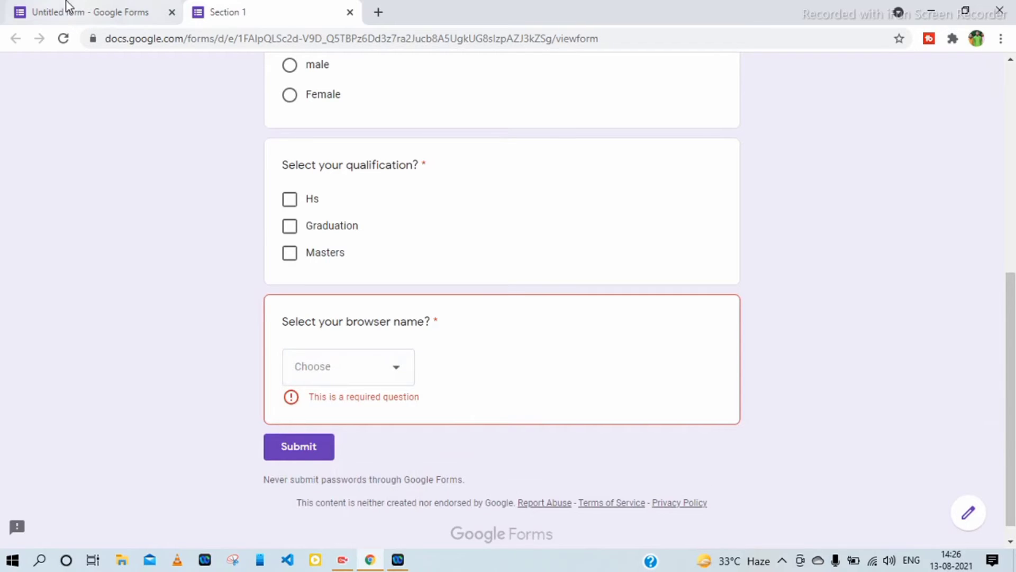
- Return to the form editor, add a sixth question below the browser question and view the available answer types
click(79, 12)
scroll(432, 289, down, 4)
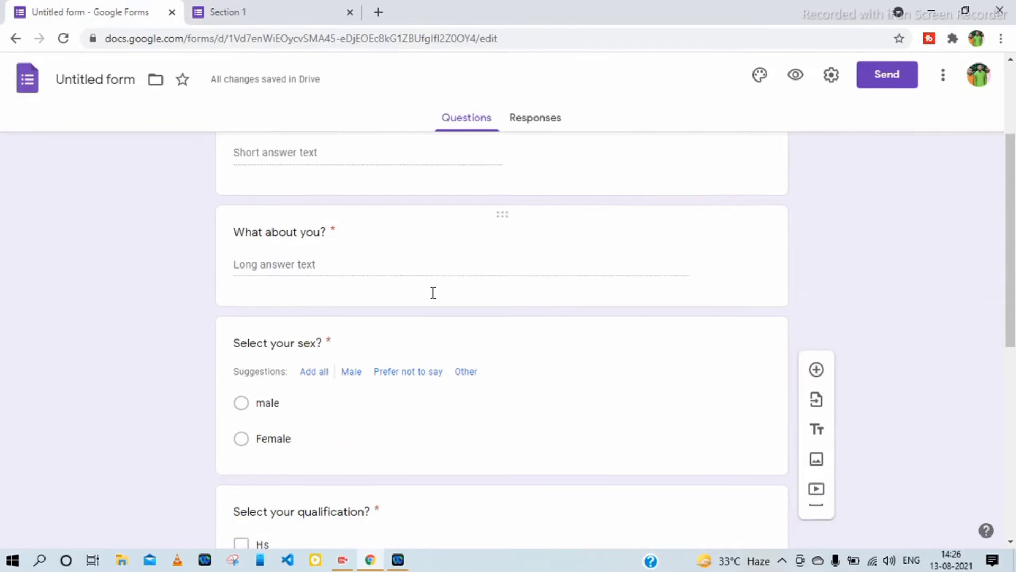
scroll(775, 293, down, 3)
scroll(764, 303, down, 1)
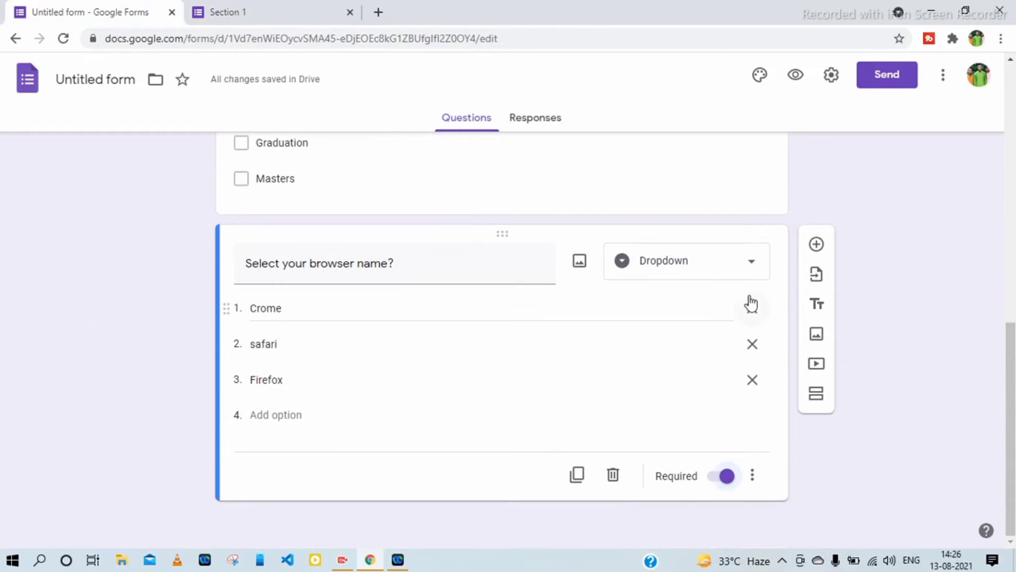
click(817, 244)
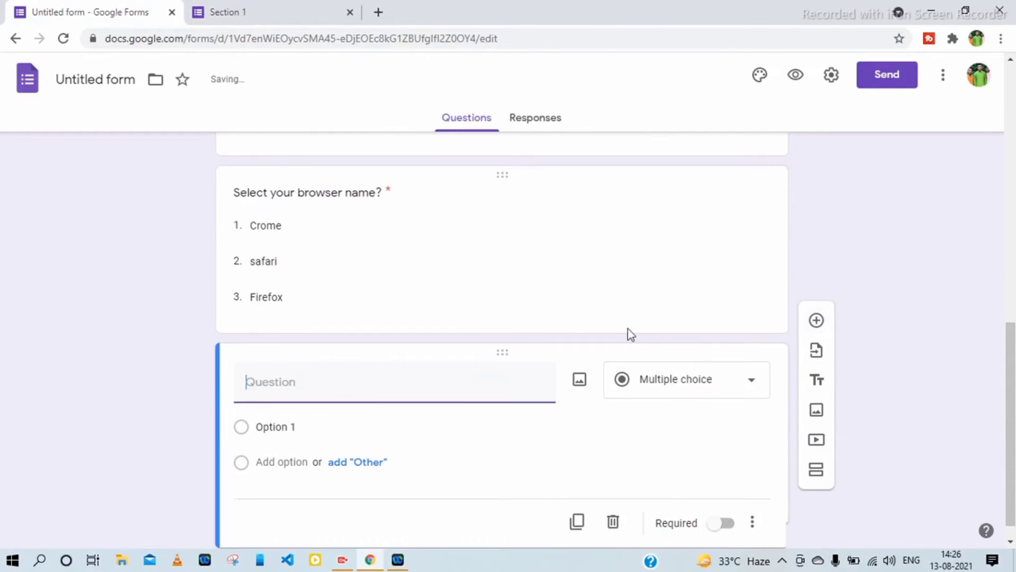
click(736, 335)
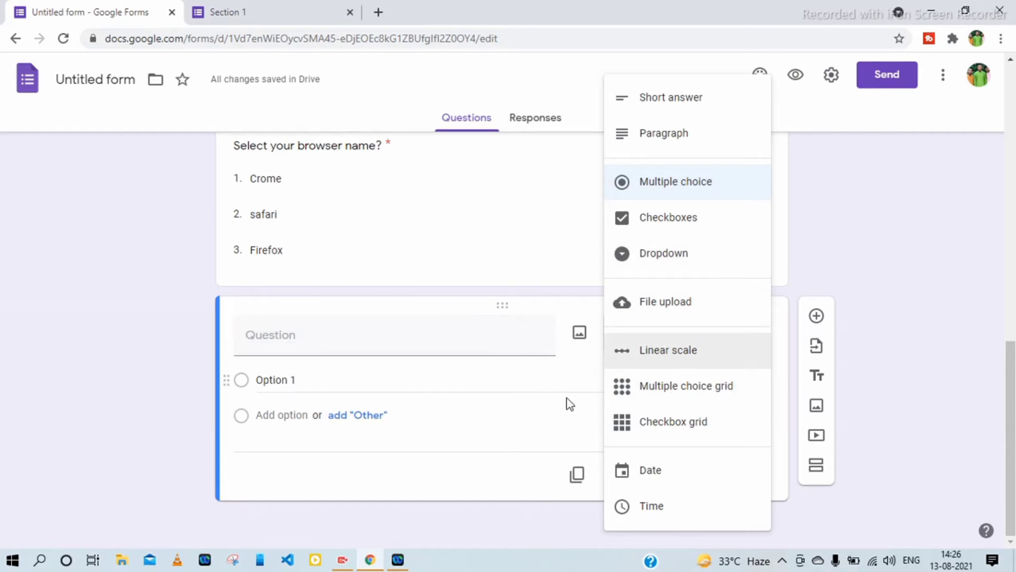
click(267, 2)
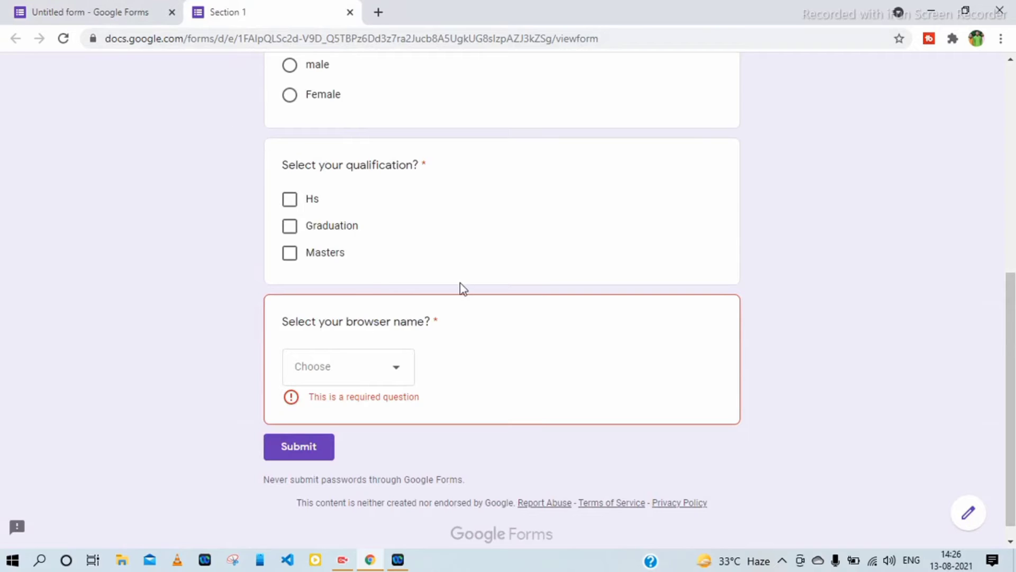
scroll(461, 288, up, 7)
click(109, 10)
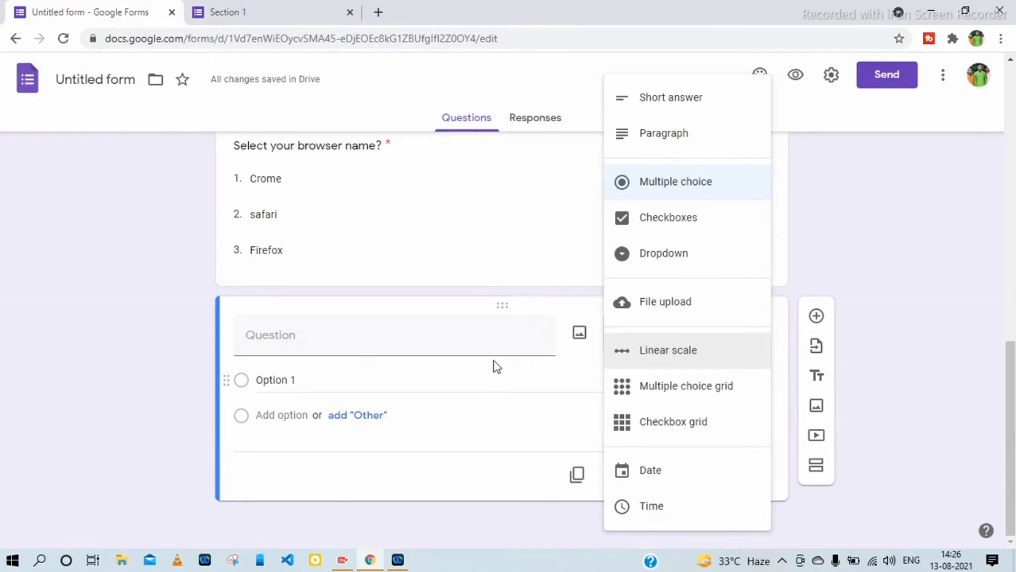
- Enter "date of birth?" as the text of the new sixth question
click(297, 341)
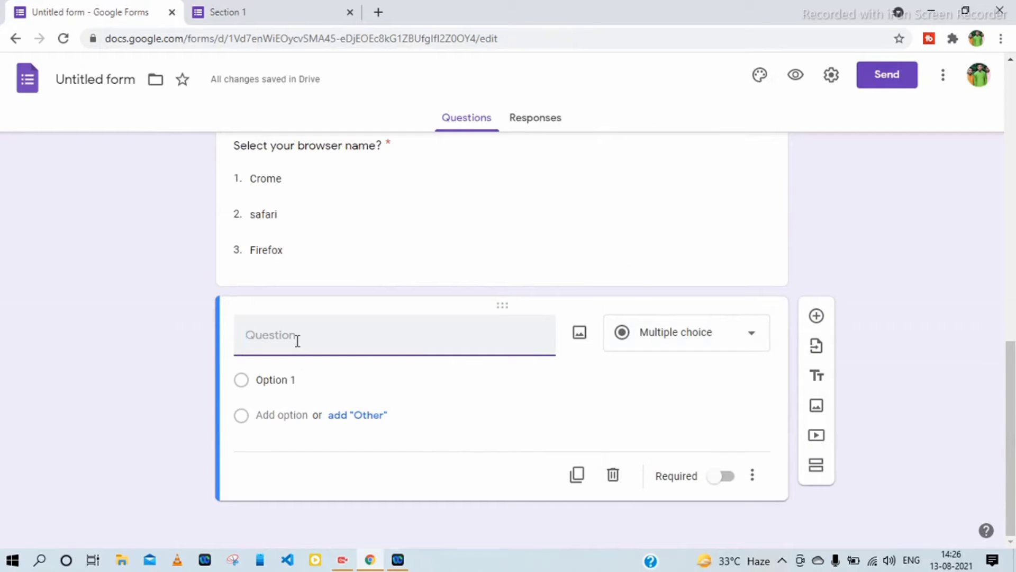
text(date)
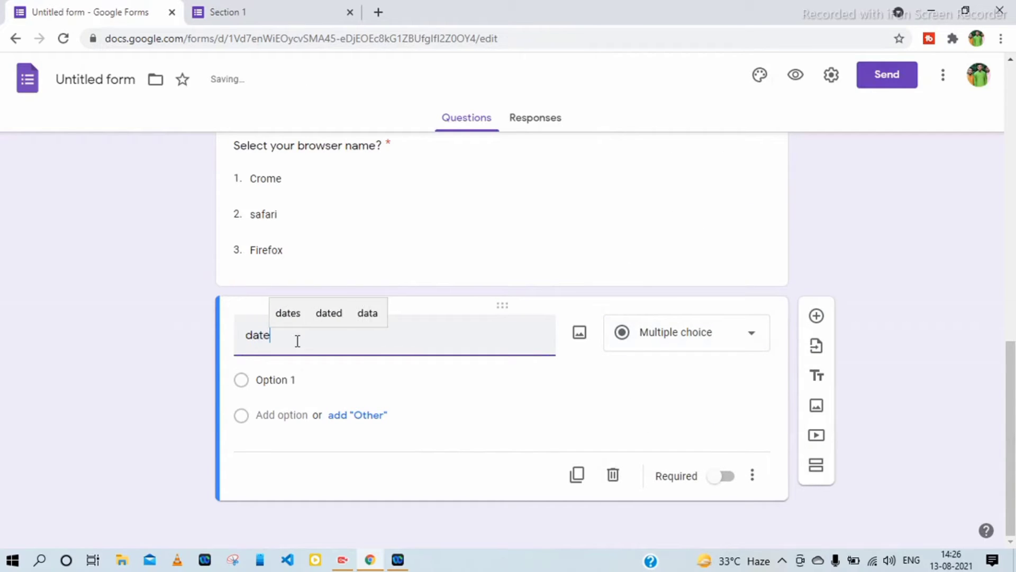
text( of bt)
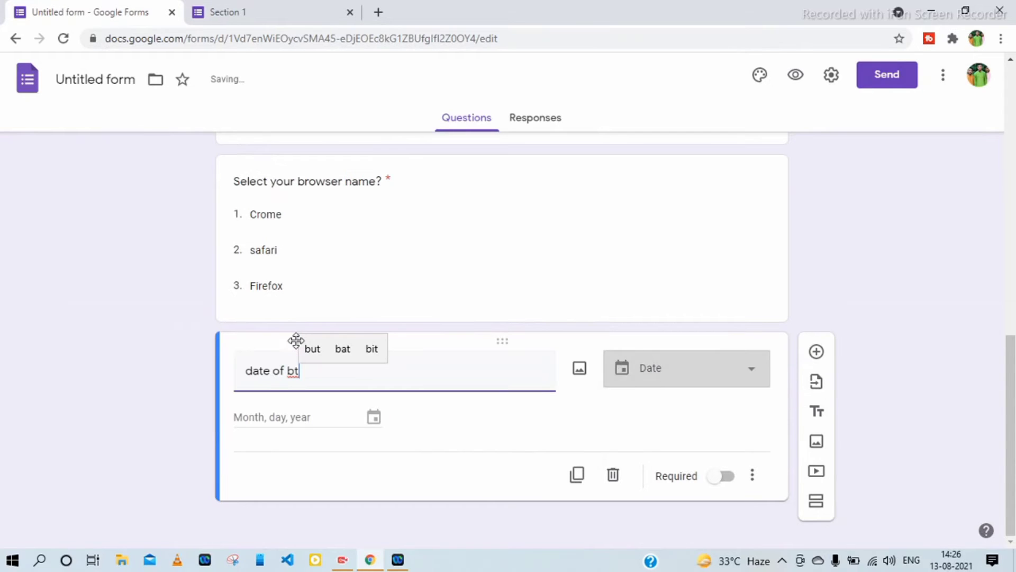
key(BackSpace)
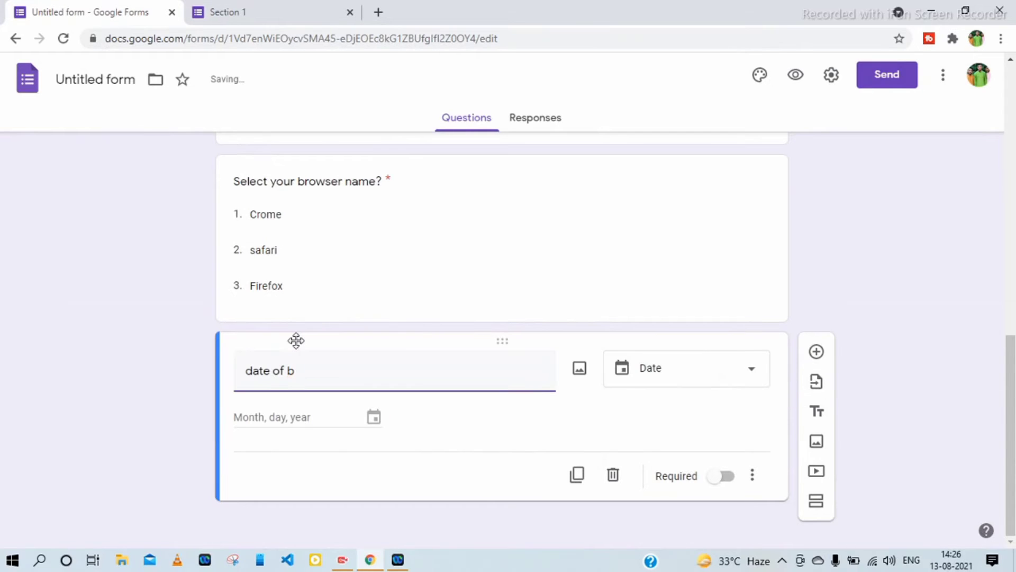
text(ir)
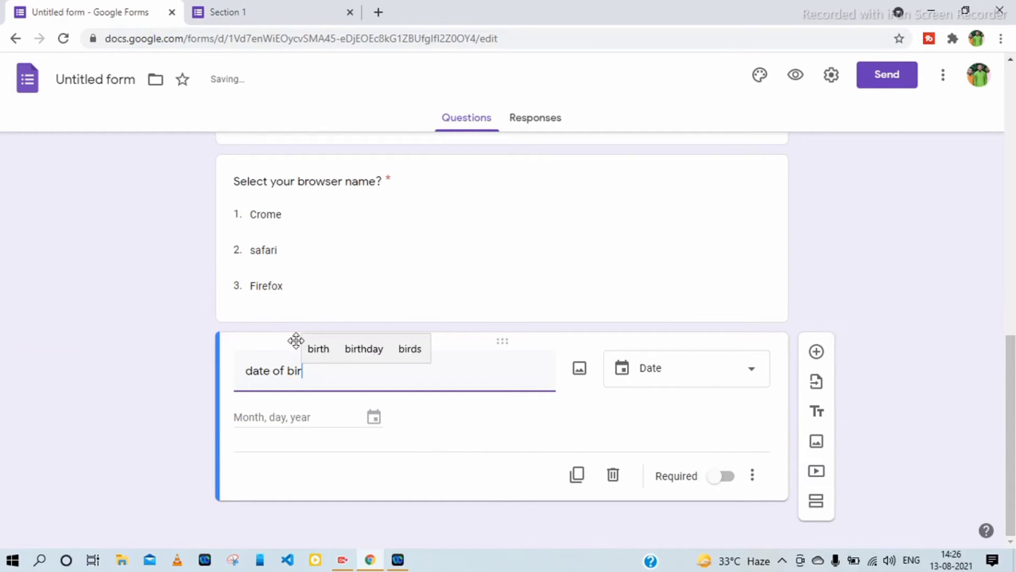
text(th?)
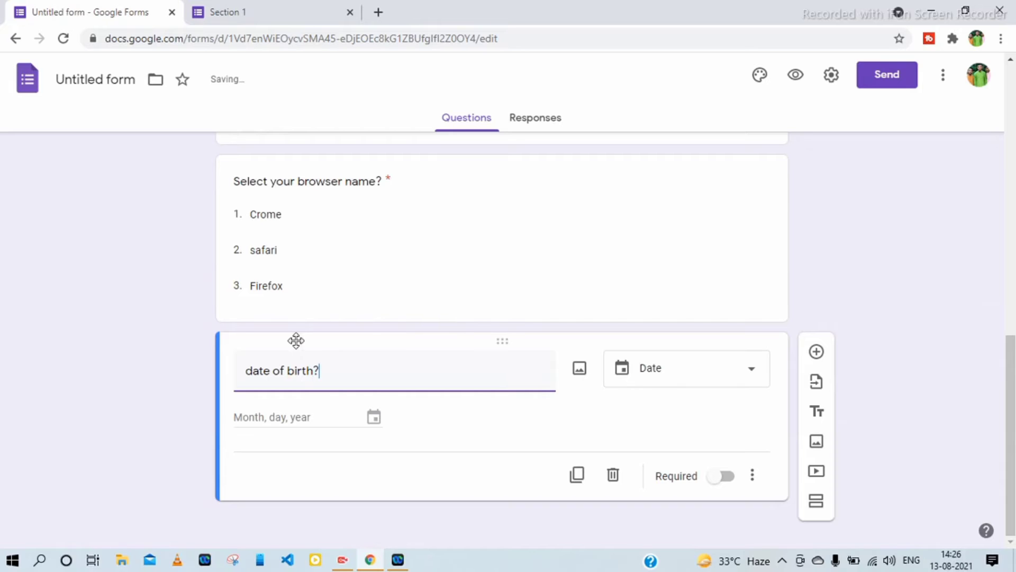
- Choose Date as the answer type of the date of birth question and make it required
click(734, 375)
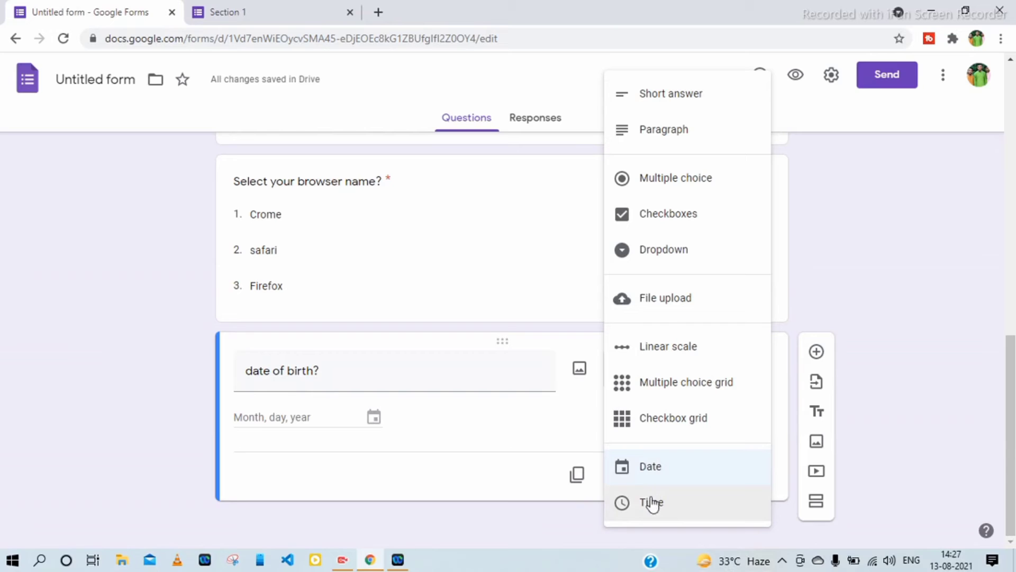
click(650, 466)
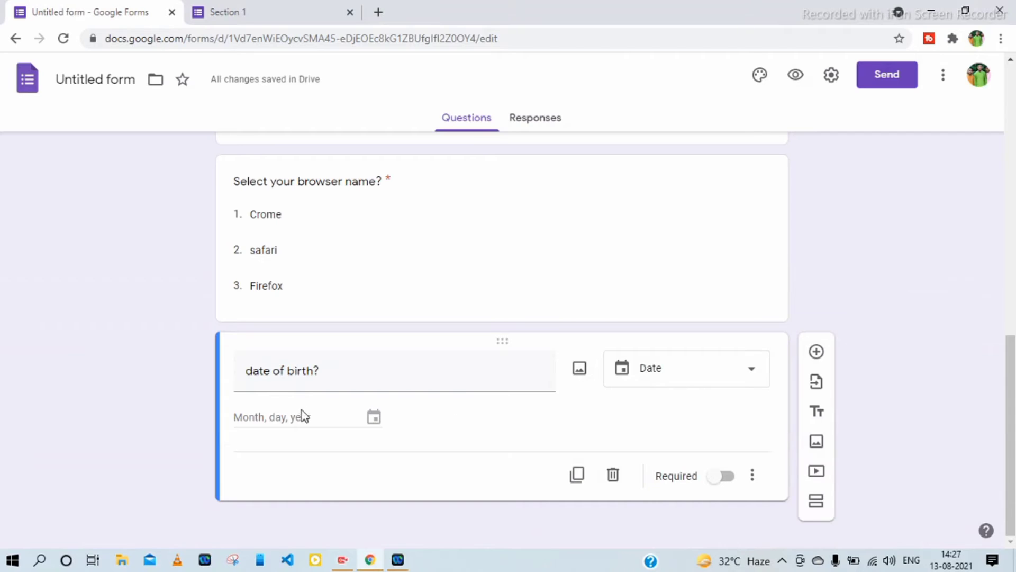
click(724, 476)
- Reload the form preview and check the calendar picker of the date of birth question without choosing a date
click(243, 10)
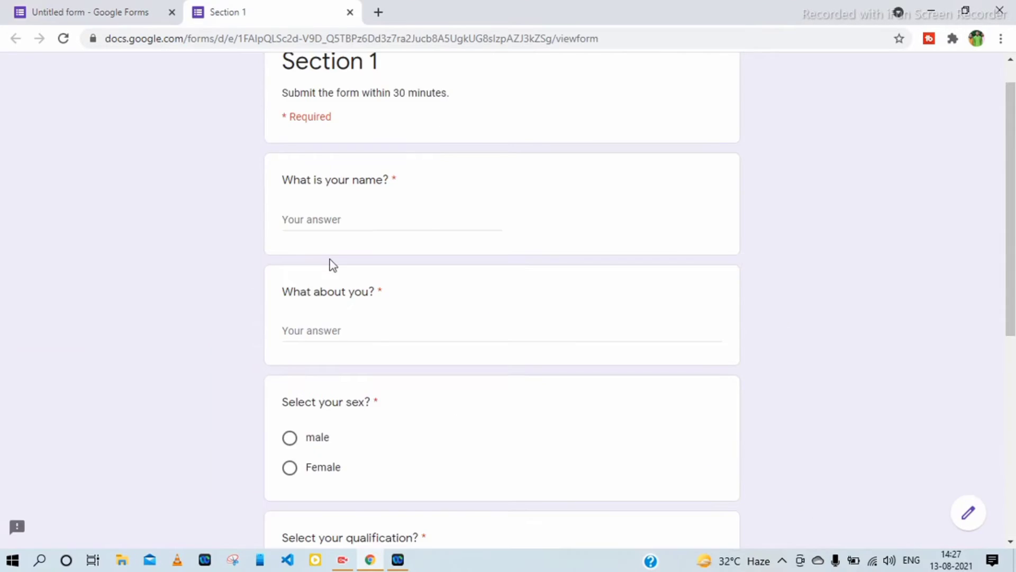
scroll(331, 265, down, 7)
click(64, 40)
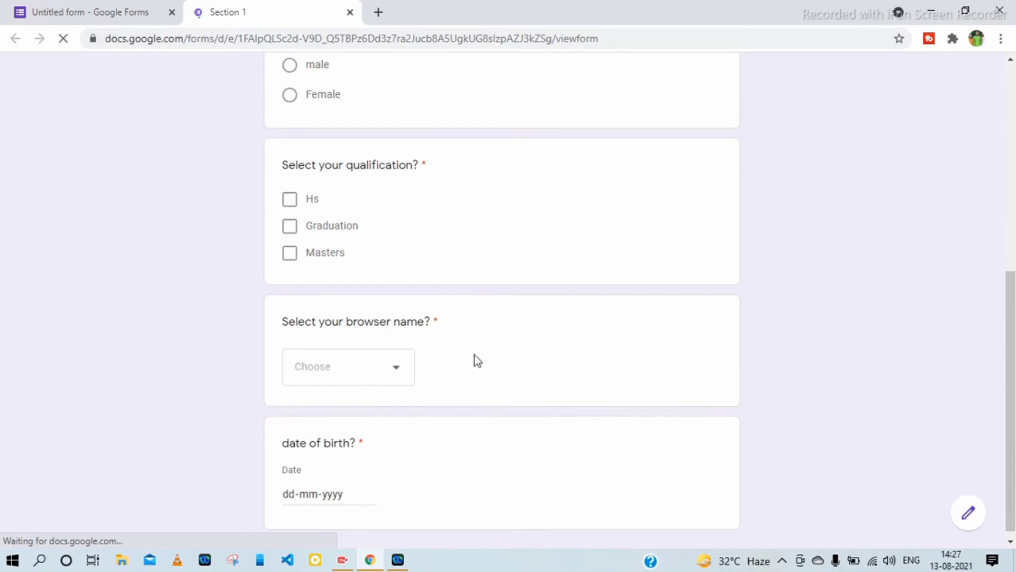
scroll(475, 355, down, 2)
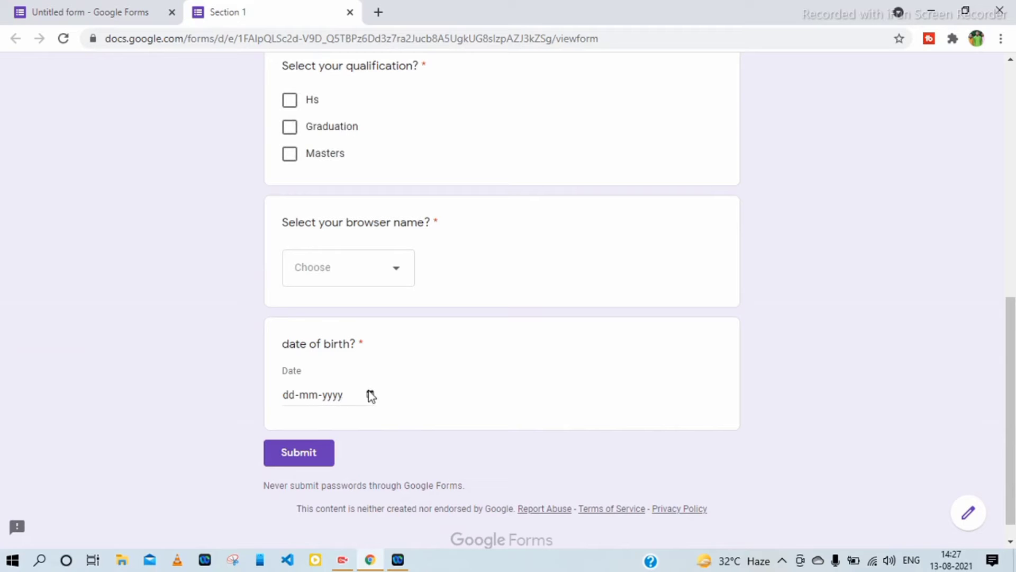
click(371, 395)
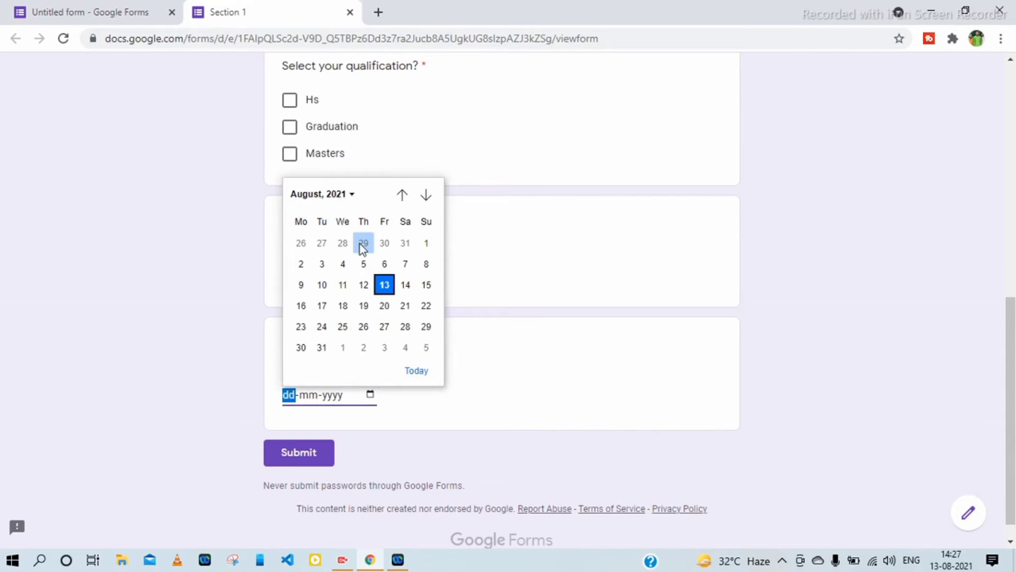
click(831, 305)
- Return to the form editor and review the whole of Section 1, from its title to the date of birth question
click(79, 12)
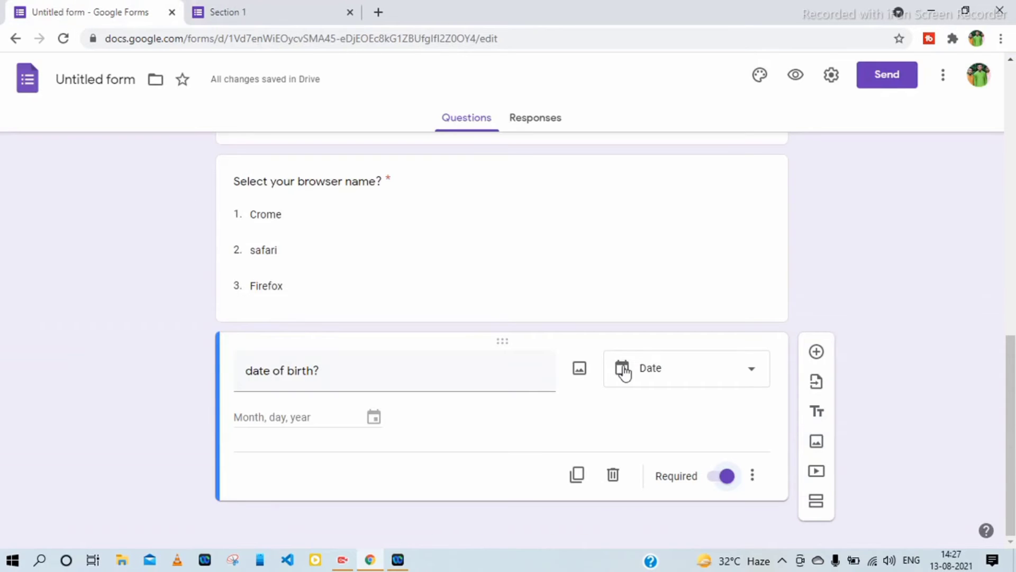
scroll(620, 353, up, 10)
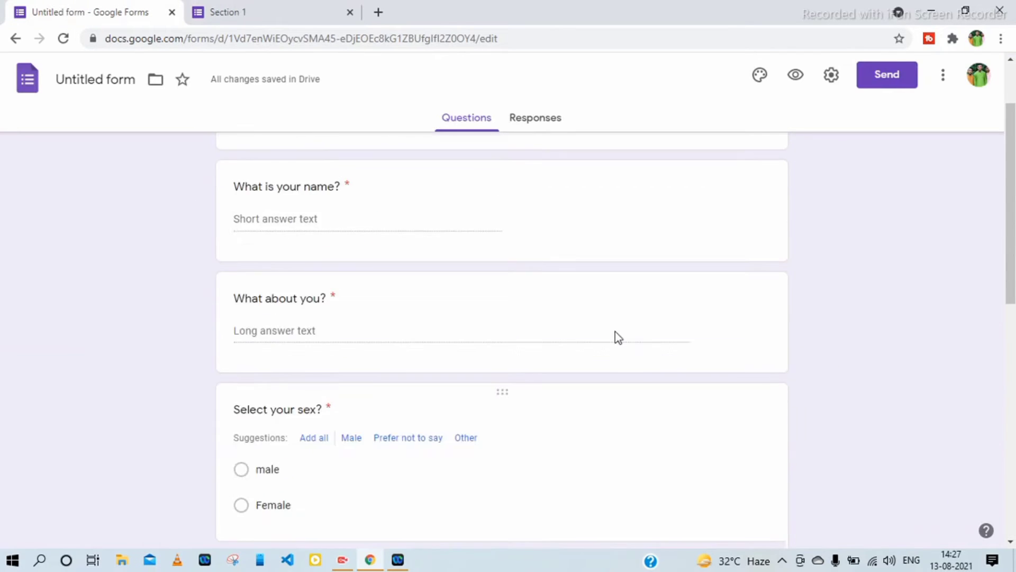
scroll(615, 331, up, 2)
scroll(611, 323, down, 12)
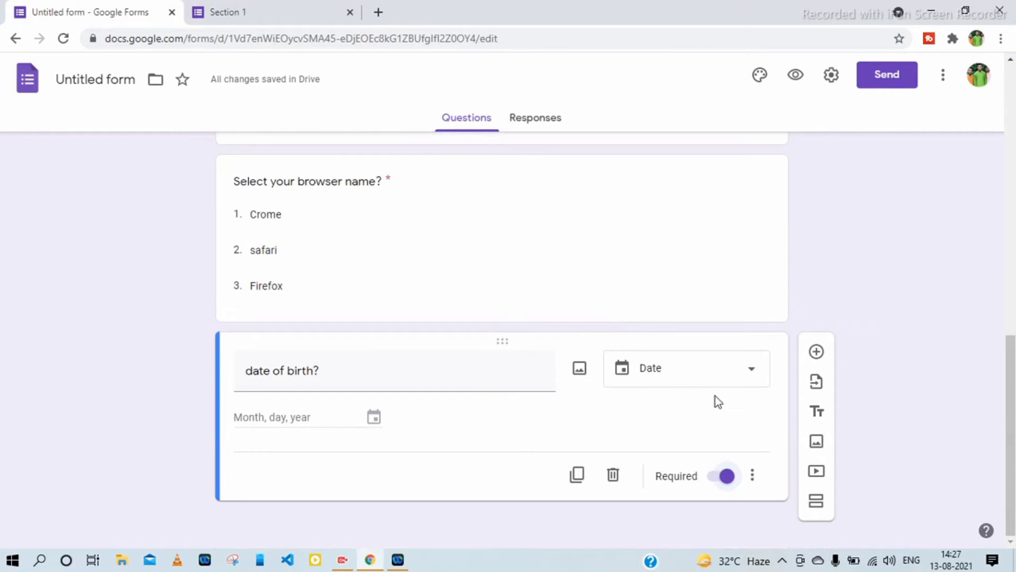
scroll(615, 358, up, 6)
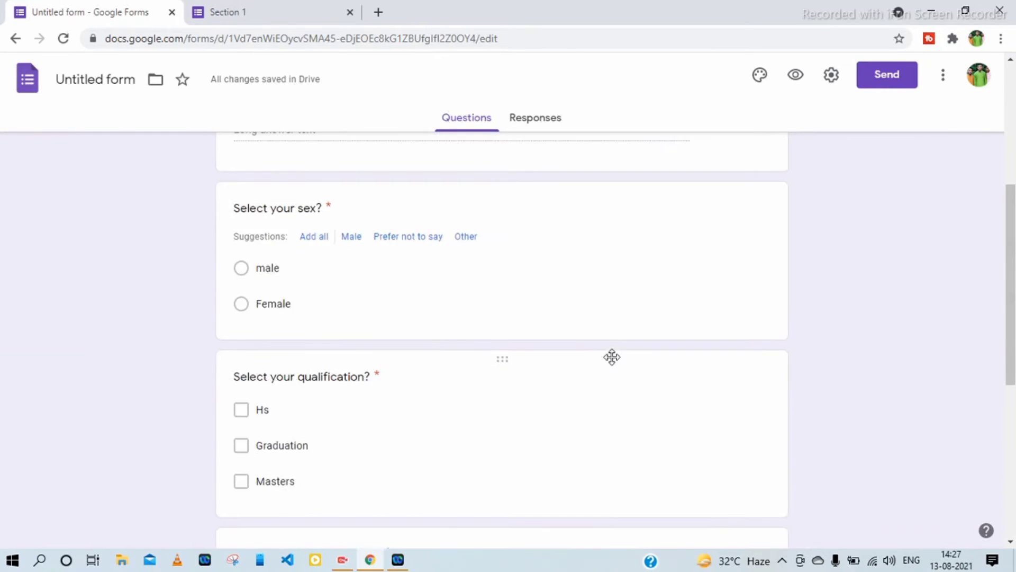
scroll(610, 356, down, 5)
scroll(614, 357, down, 1)
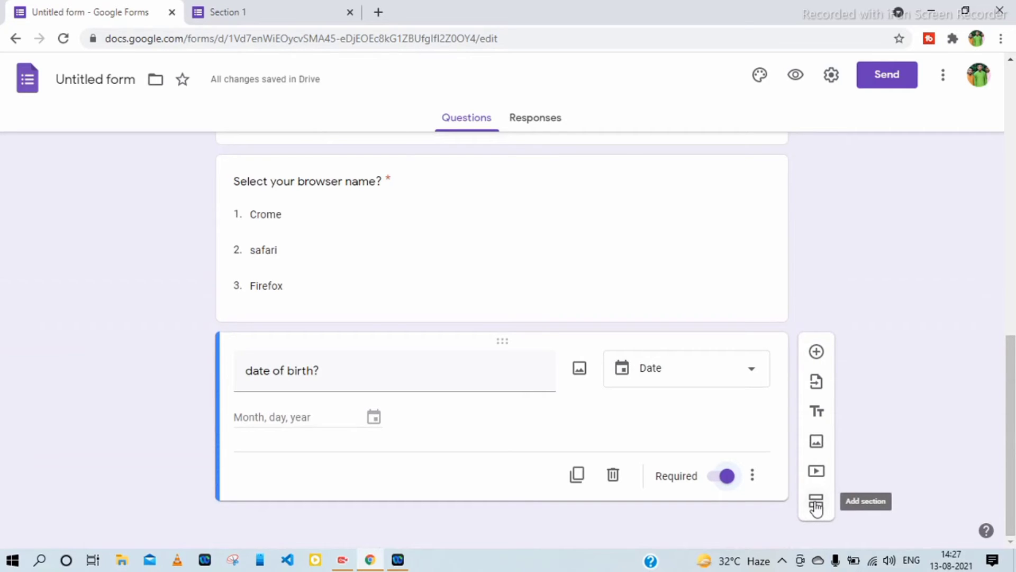
scroll(494, 360, up, 10)
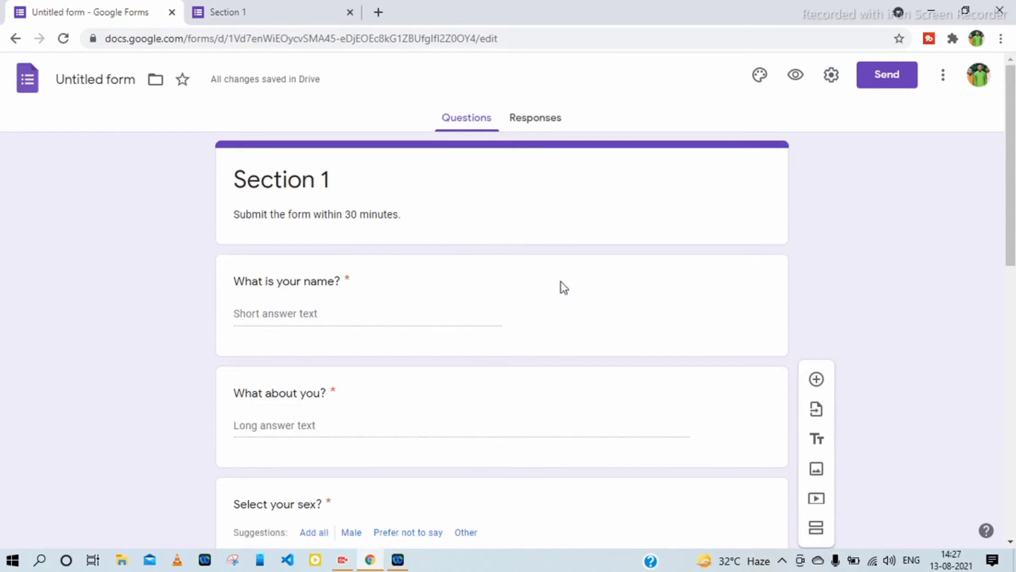
scroll(561, 283, down, 15)
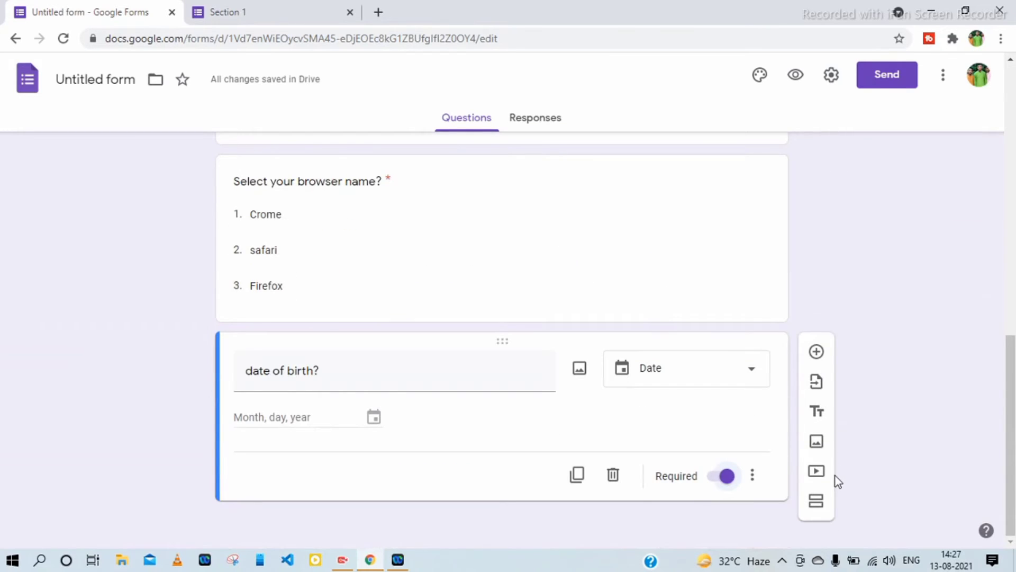
- Add a new section after the date of birth question and title it "Section 2"
click(818, 507)
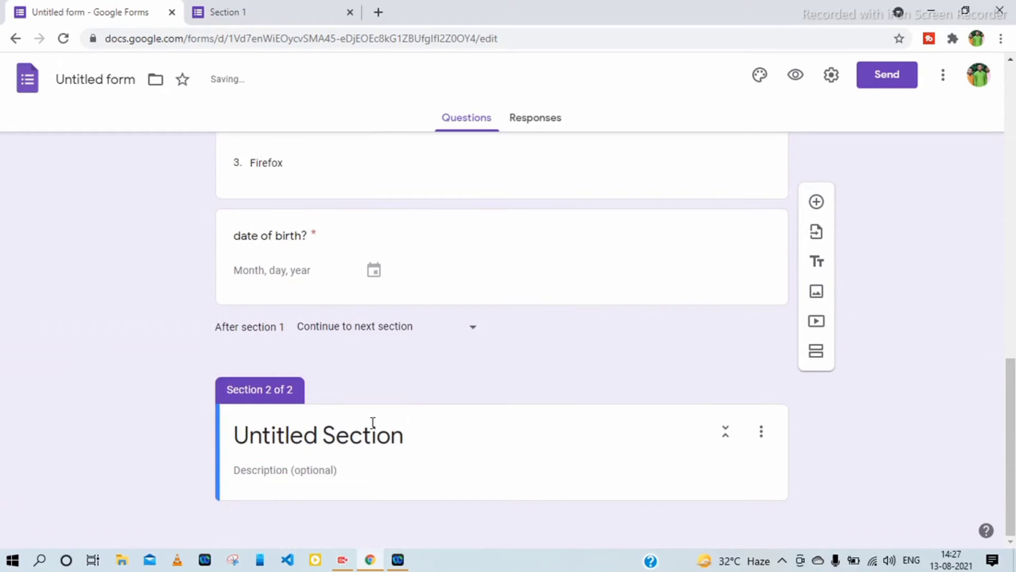
click(406, 440)
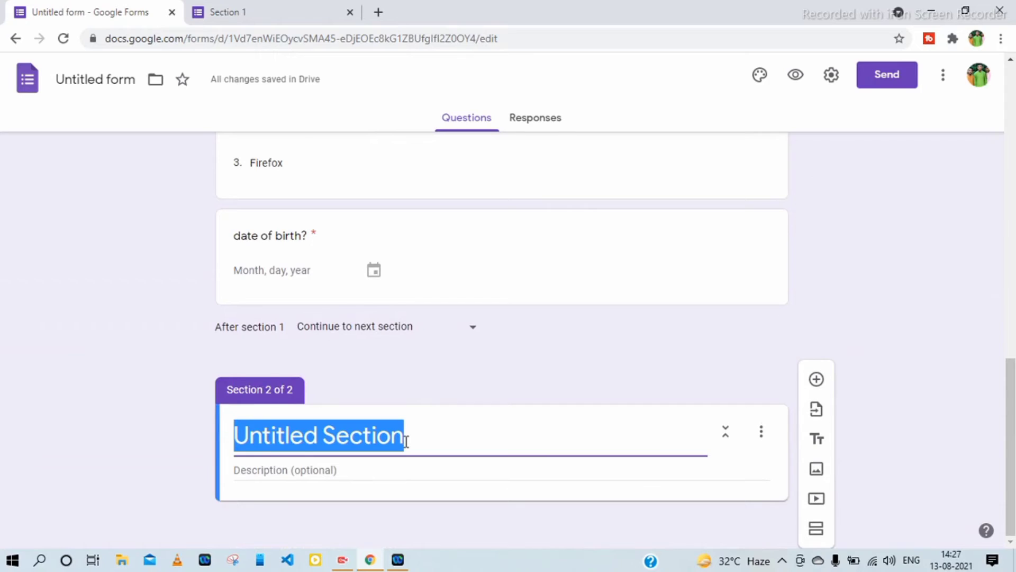
text(Sec)
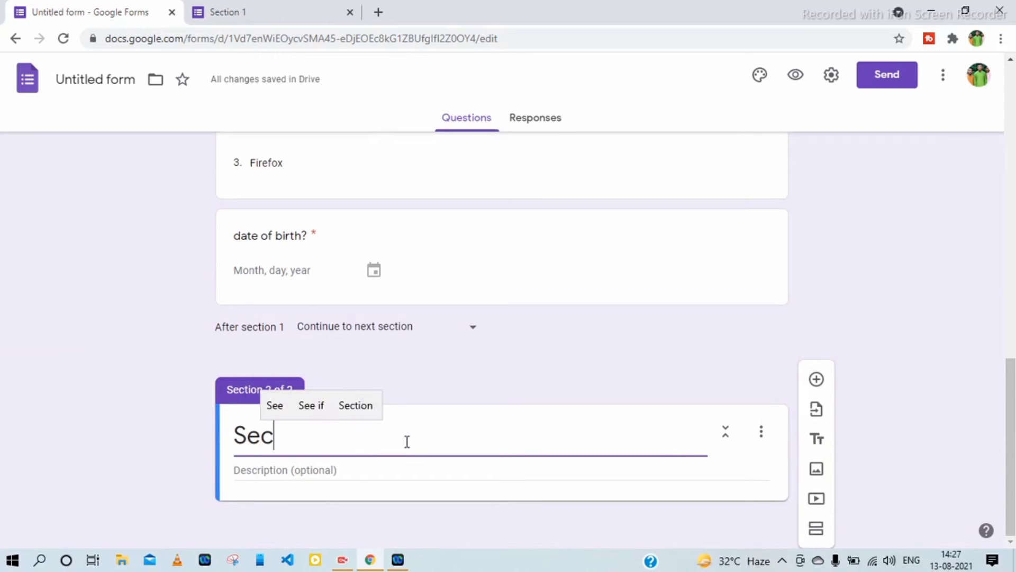
text(tion 2)
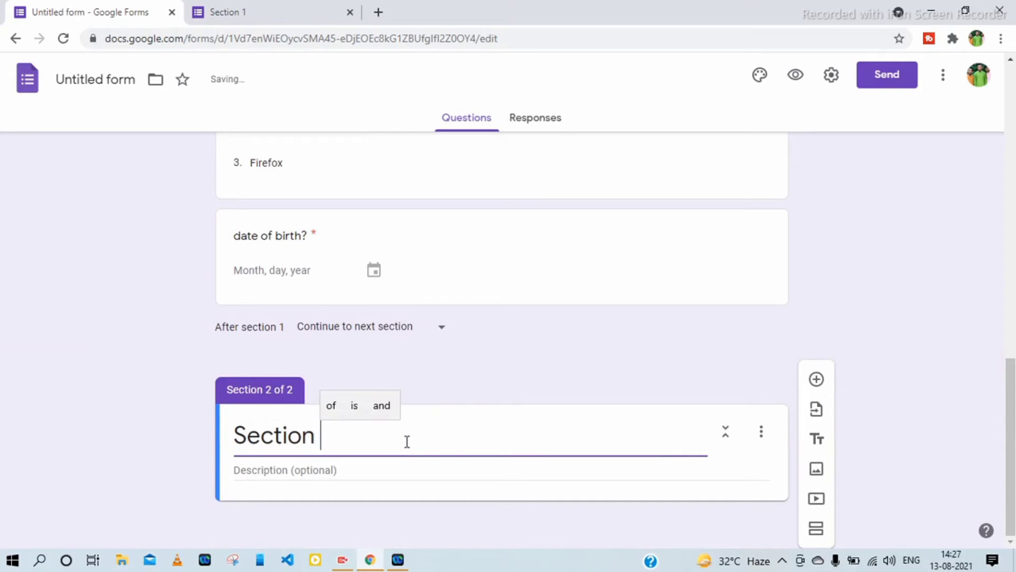
click(363, 465)
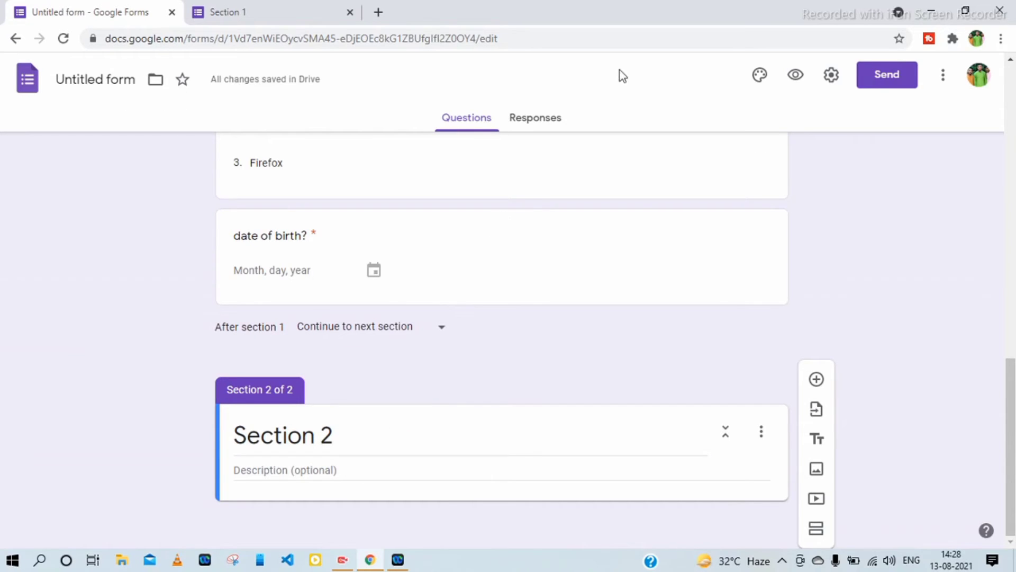
- Reload the form preview, check how the end of Section 1 leads to the new section, and return to the editor
click(250, 11)
click(64, 40)
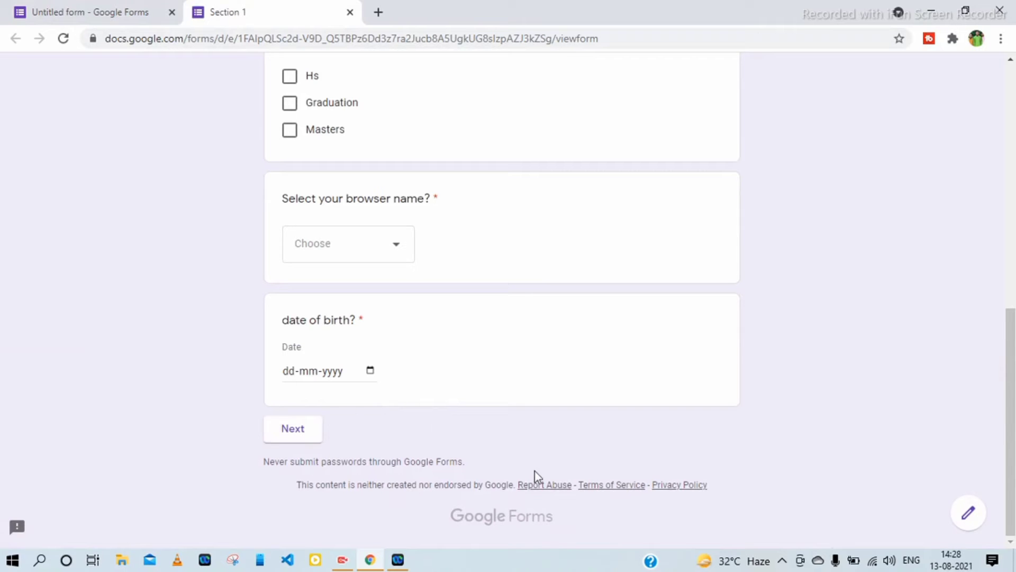
click(80, 7)
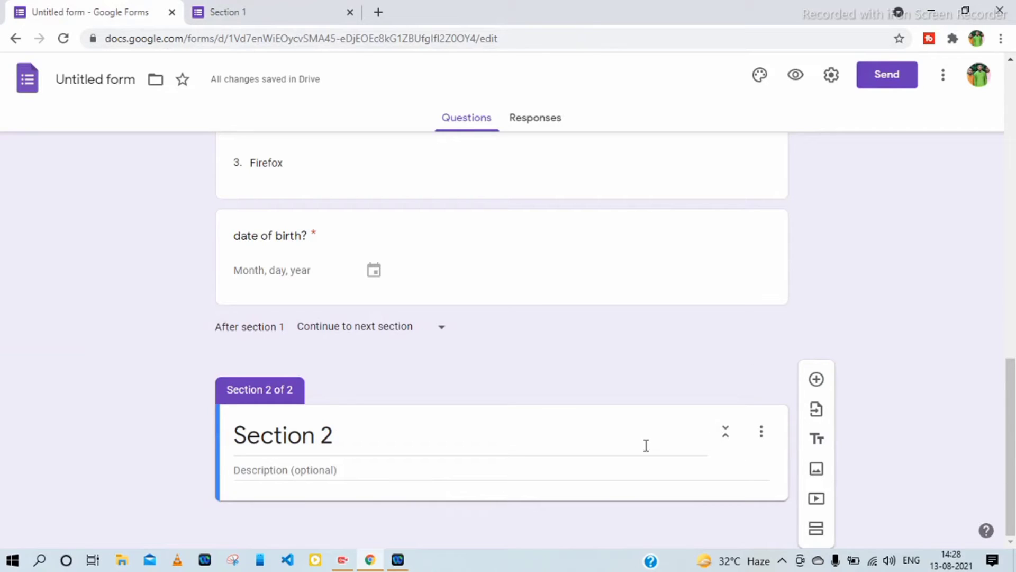
- Import the short answer question "Your third question?" from the Assessment form into Section 2
click(814, 419)
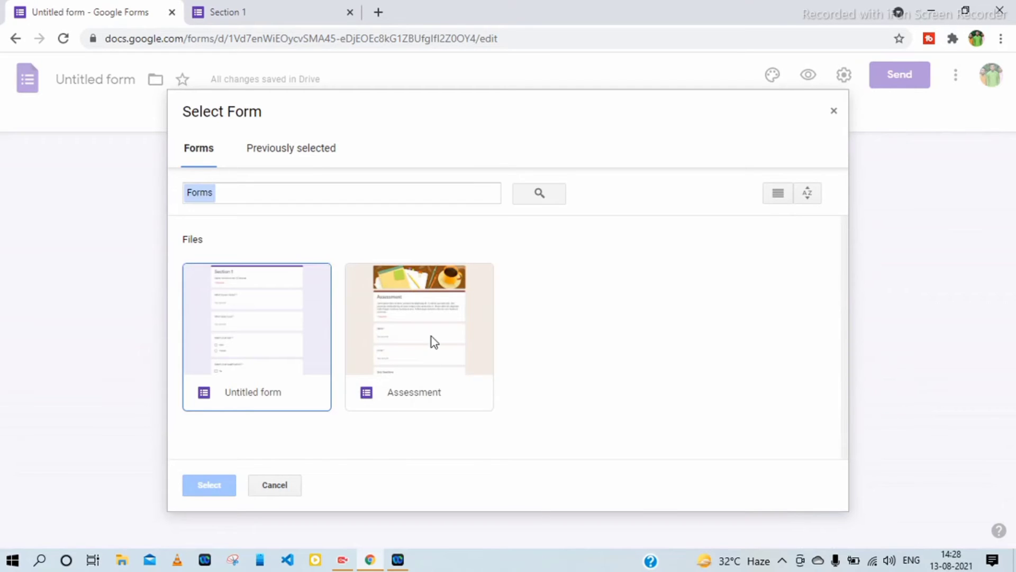
click(434, 341)
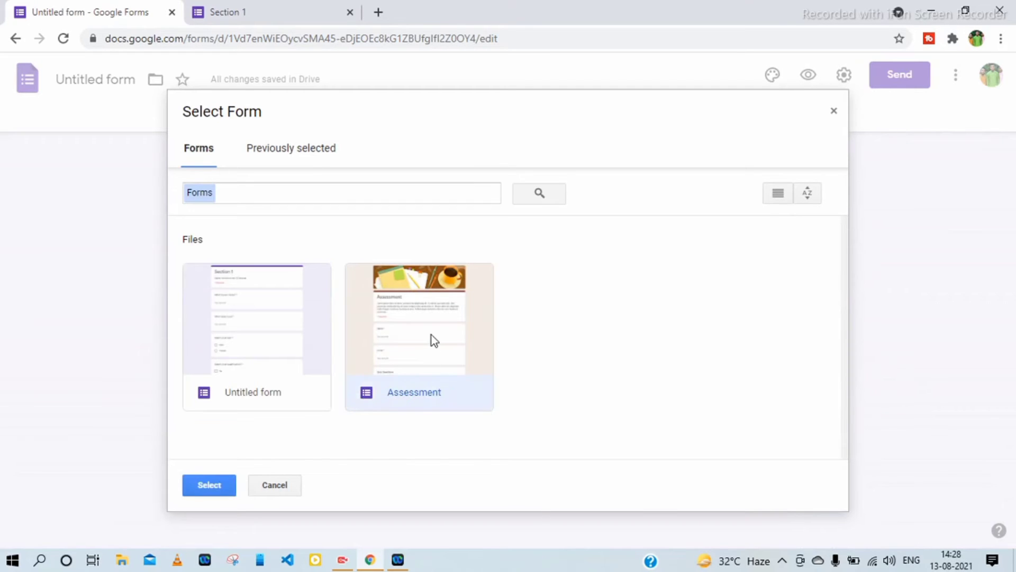
click(213, 482)
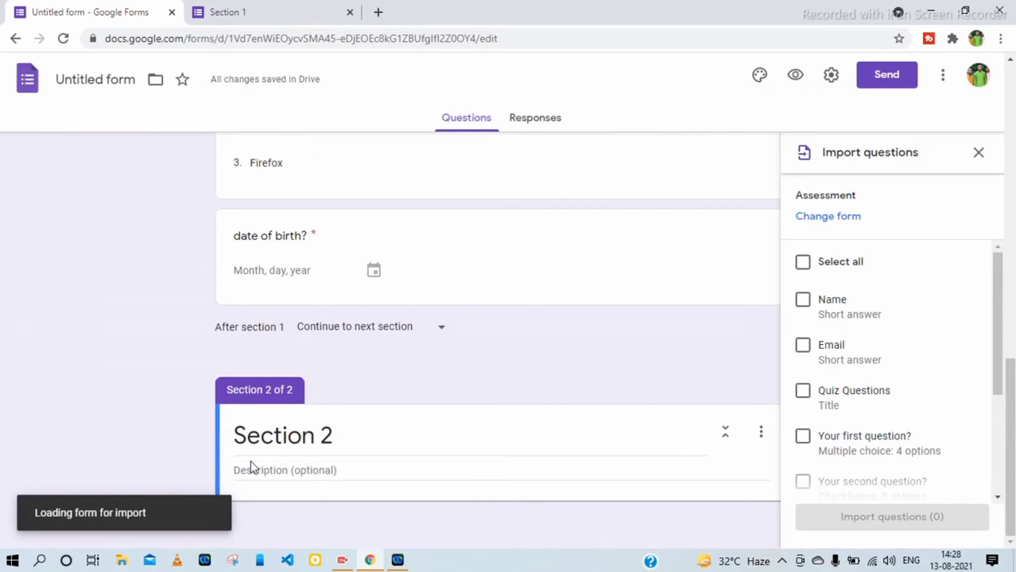
scroll(871, 373, down, 3)
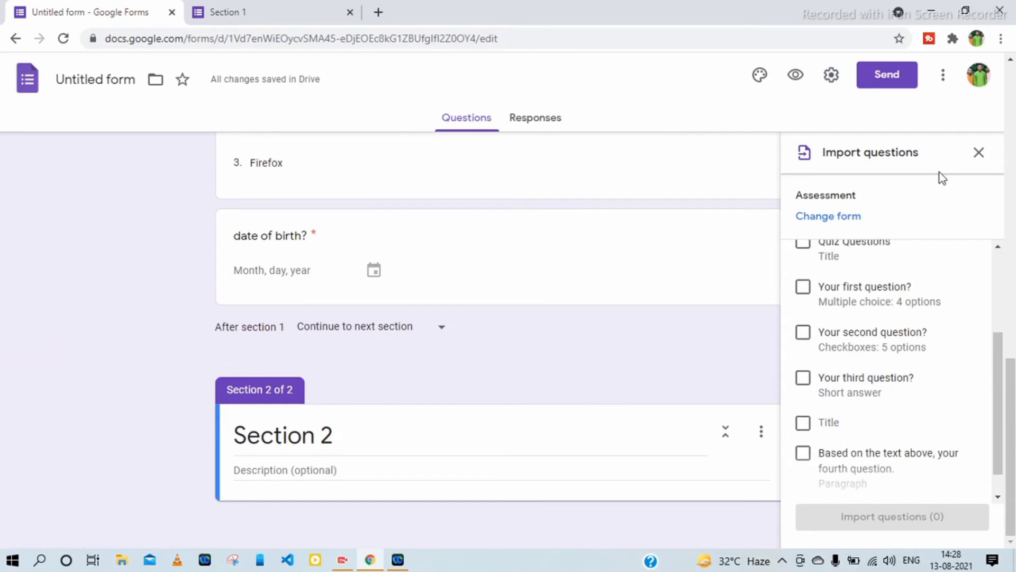
scroll(863, 413, down, 1)
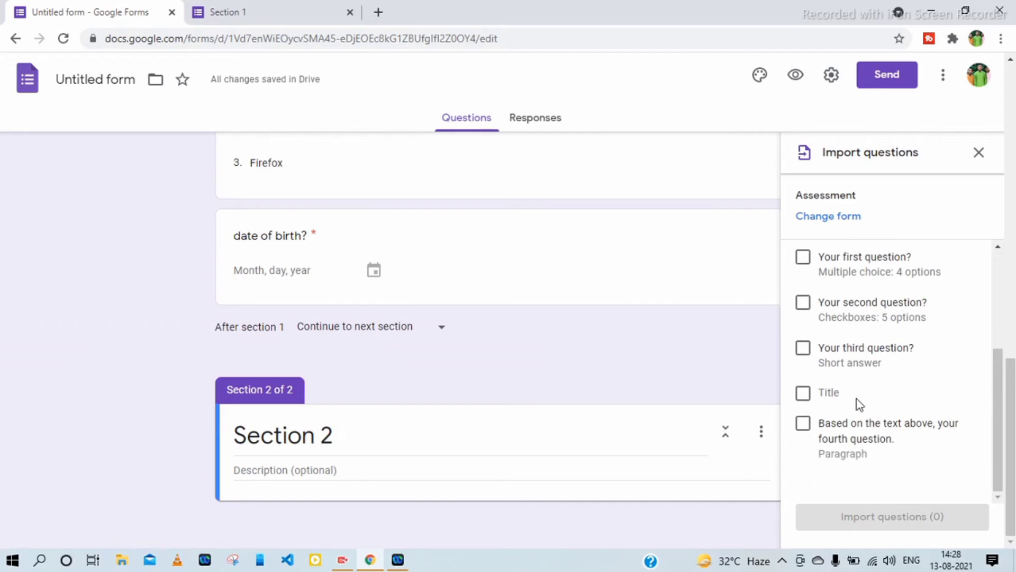
click(811, 354)
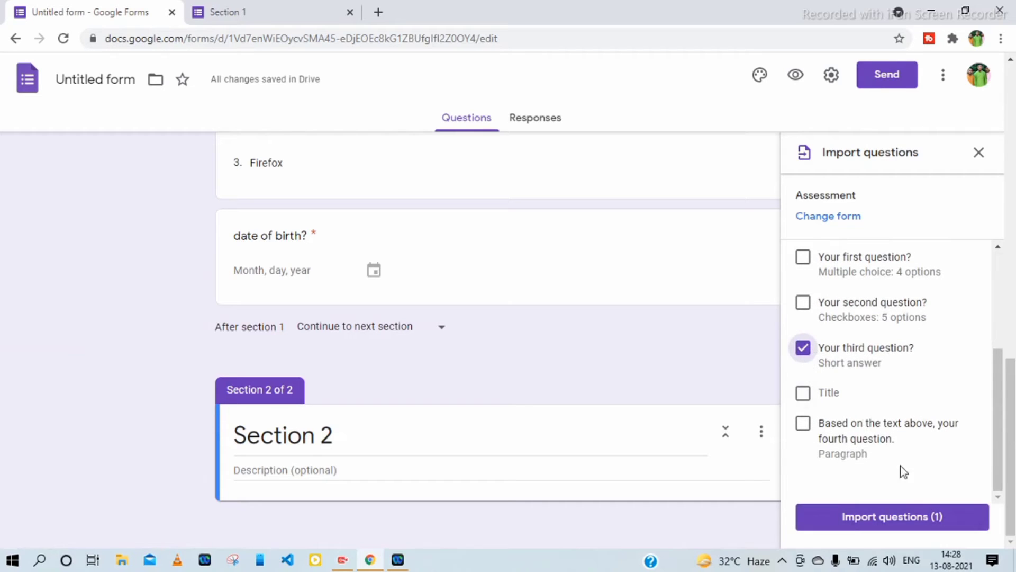
click(911, 515)
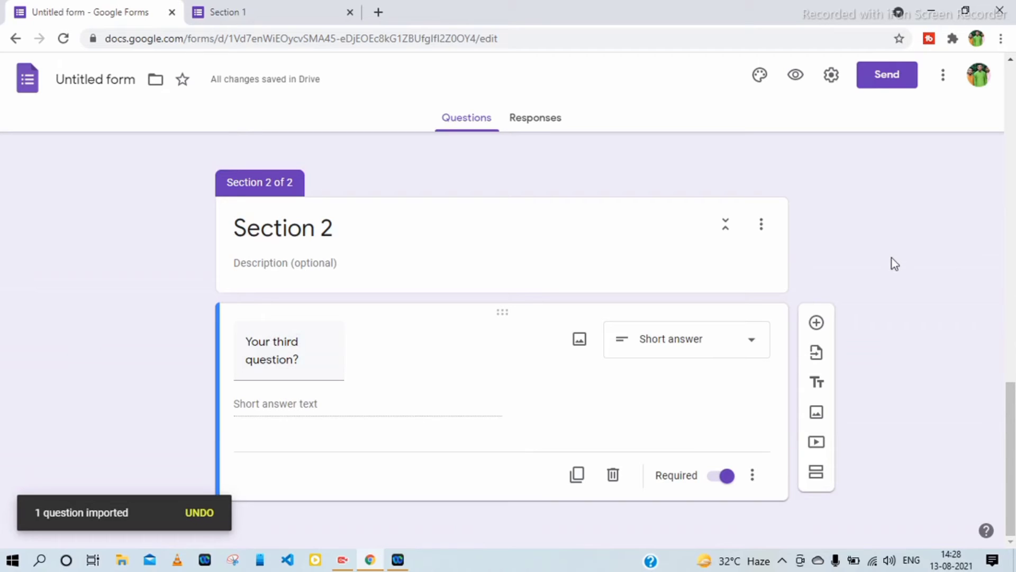
- Add a title block below the "Your third question?" item in Section 2 and title it "asbdsahsda"
click(598, 453)
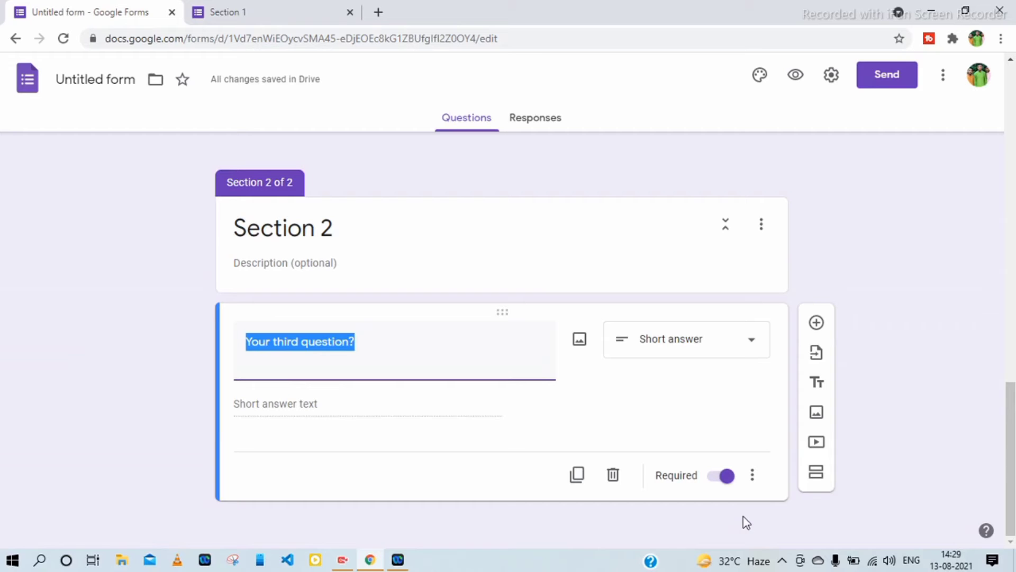
click(817, 382)
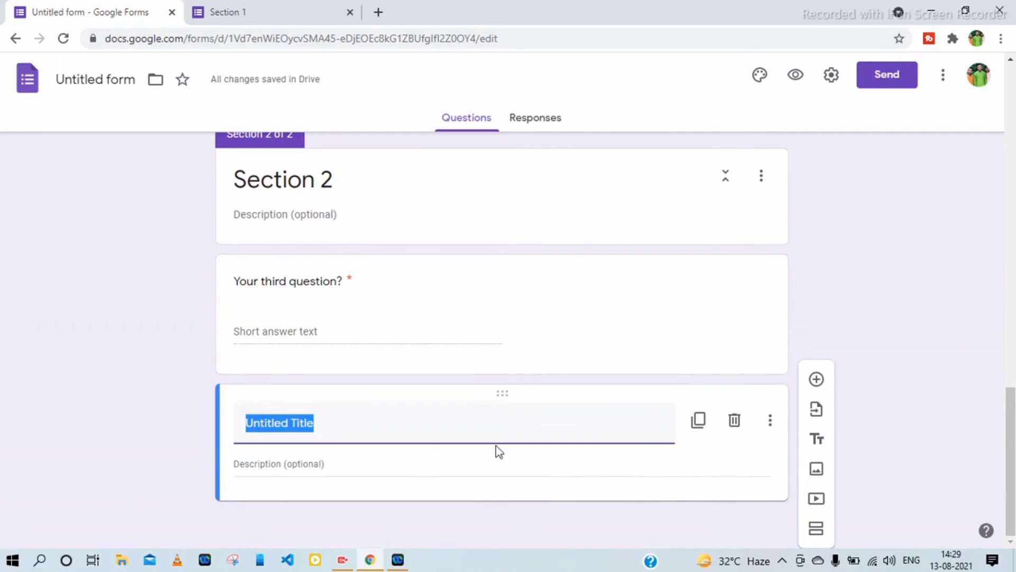
text(asbdsahsda)
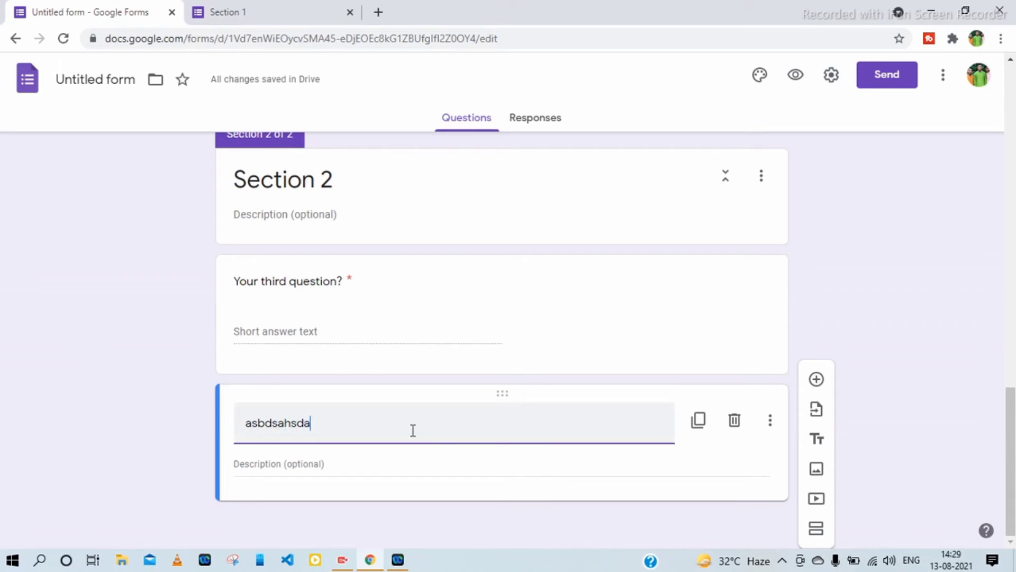
- Start inserting an image into Section 2 and search Google Images for "sky"
click(816, 478)
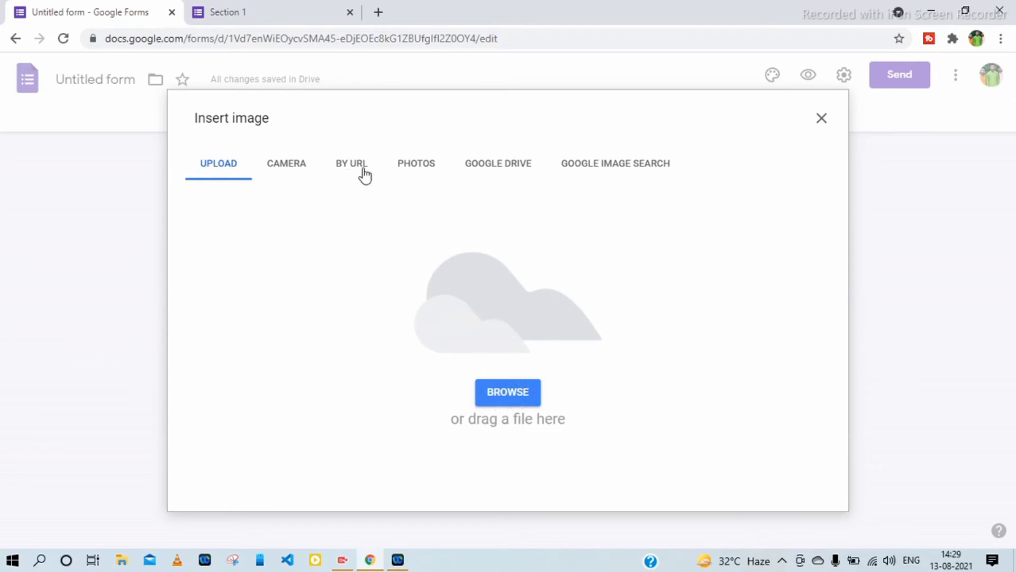
click(488, 171)
click(418, 166)
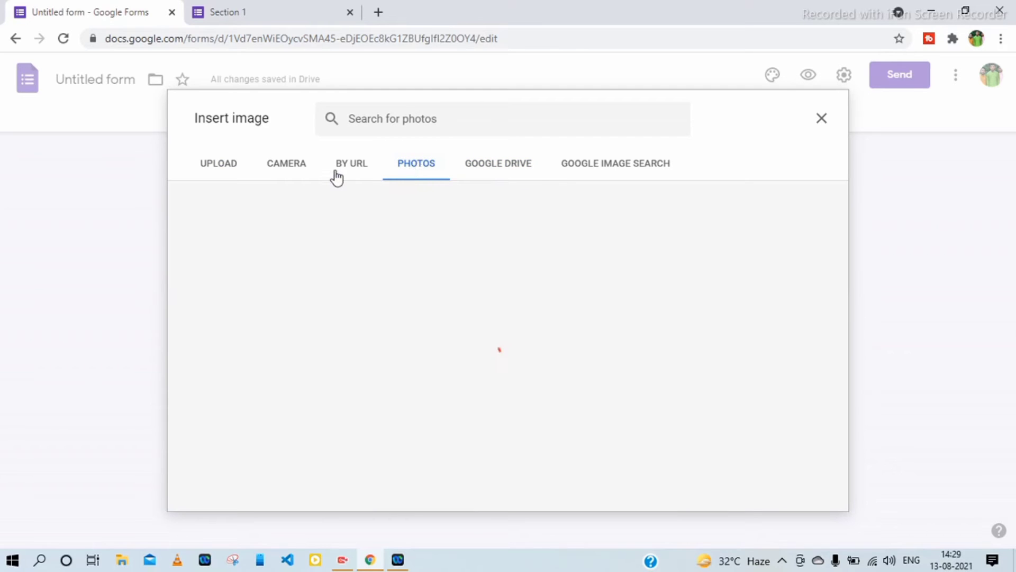
click(621, 163)
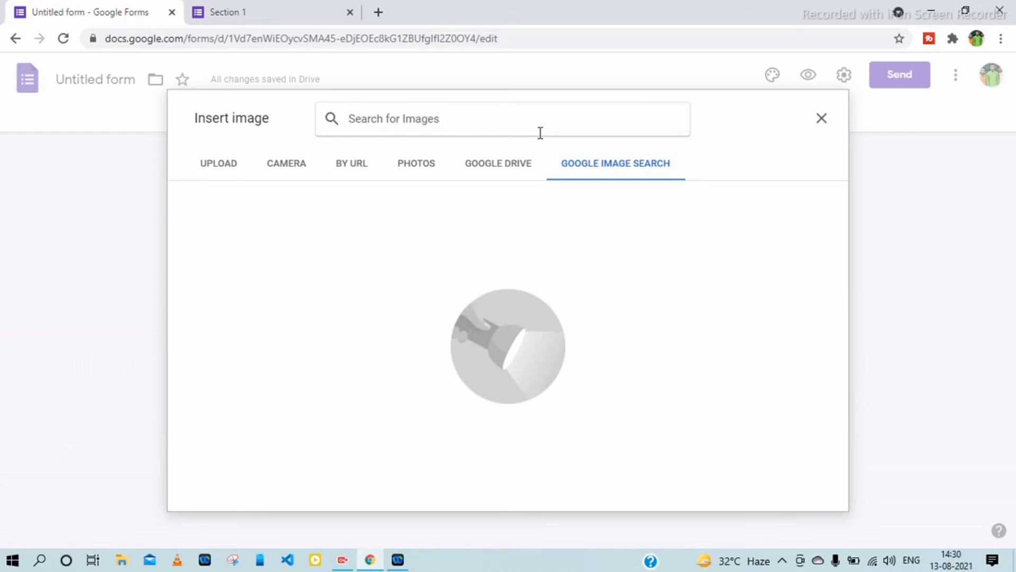
text(sky)
key(Return)
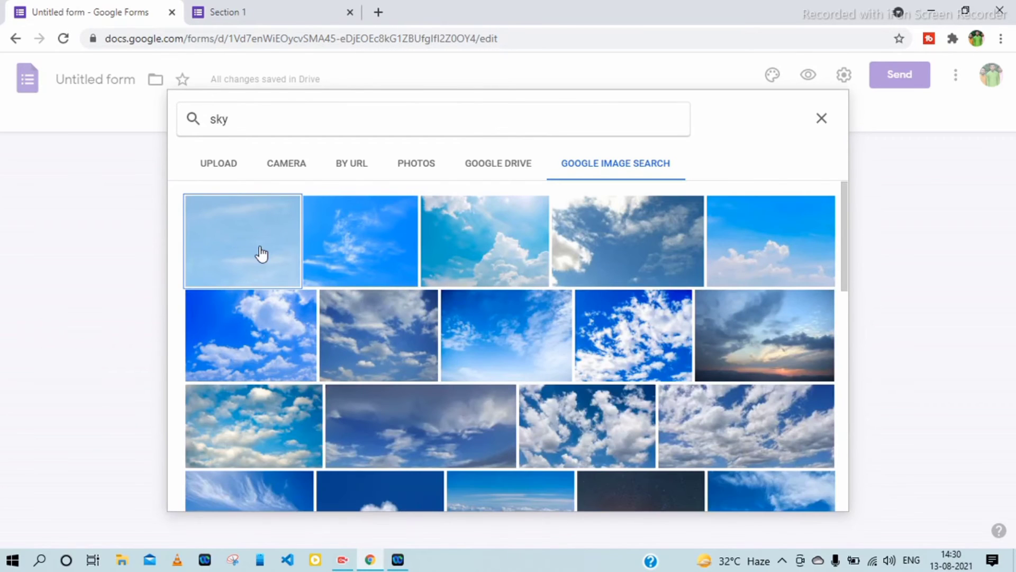
- Insert the first sky image, pale blue with faint clouds, below the "asbdsahsda" title block
click(261, 255)
scroll(769, 447, down, 2)
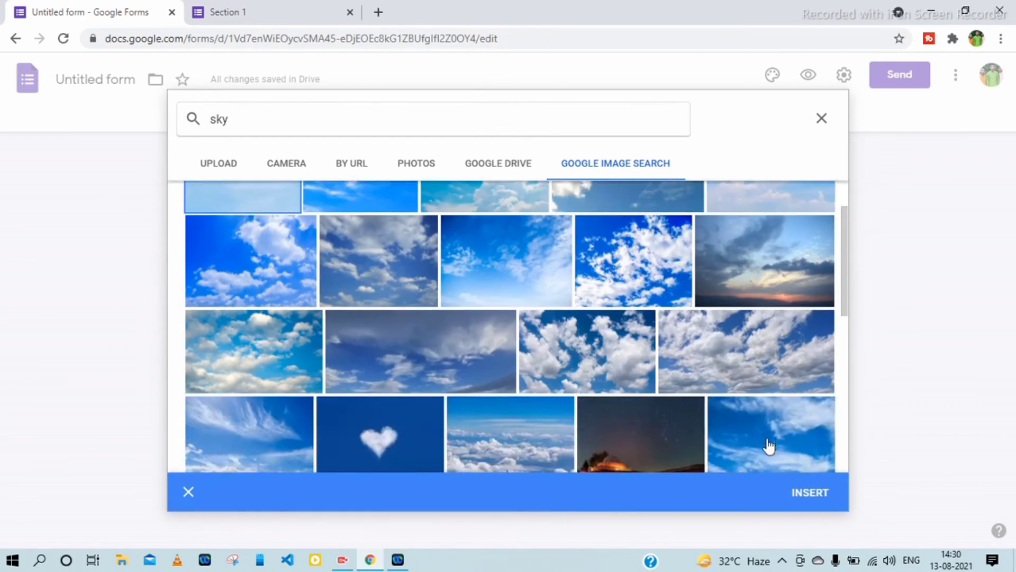
click(810, 492)
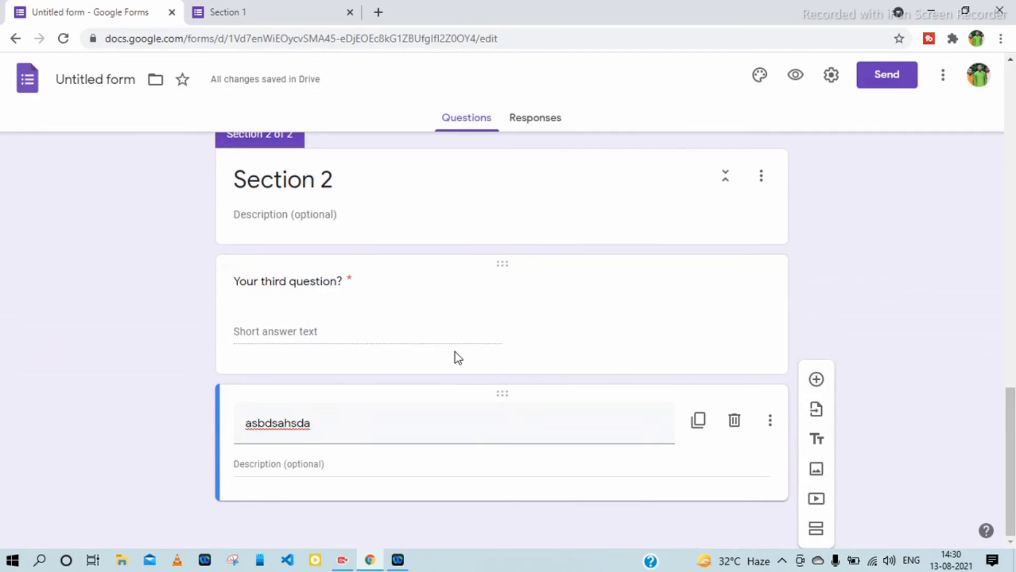
scroll(455, 352, up, 15)
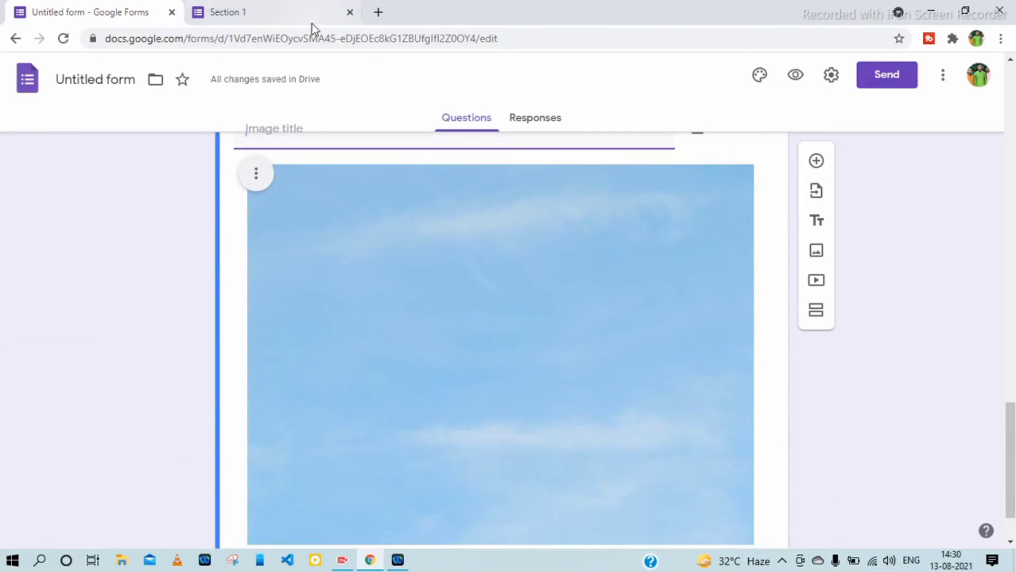
- Reload the form preview, try to continue past Section 1 with its required questions unanswered, and return to the editor
click(284, 14)
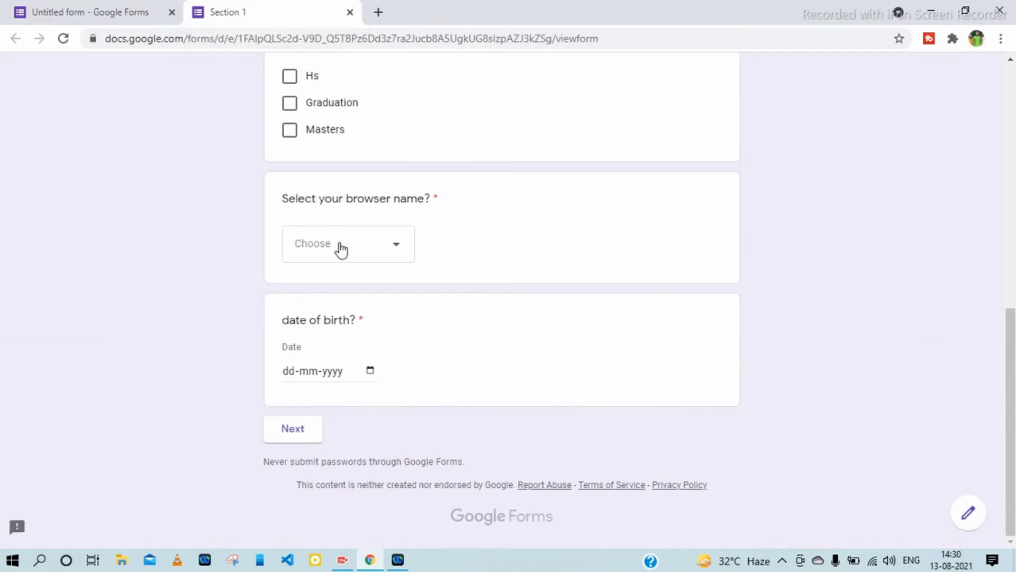
click(62, 39)
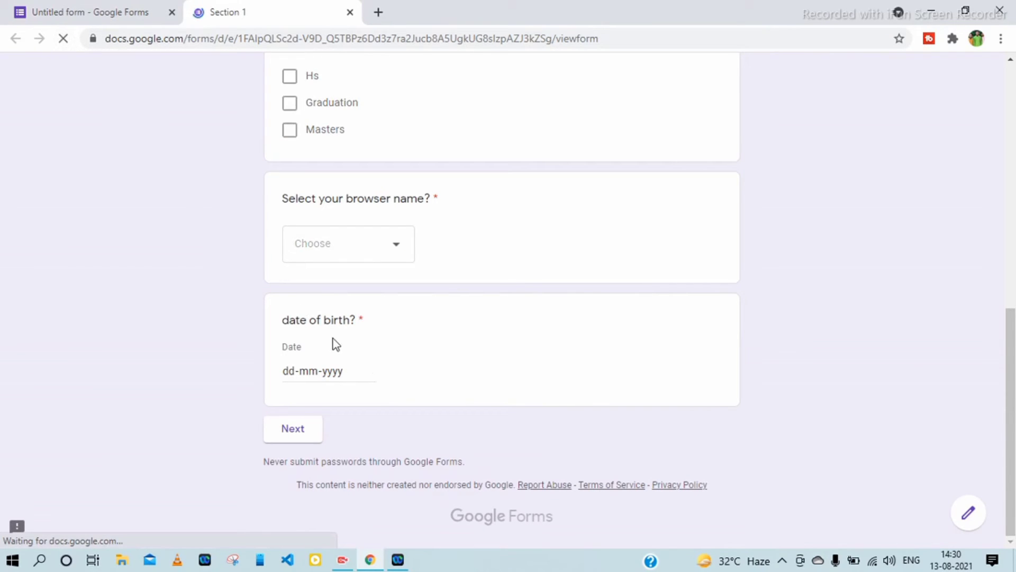
click(301, 426)
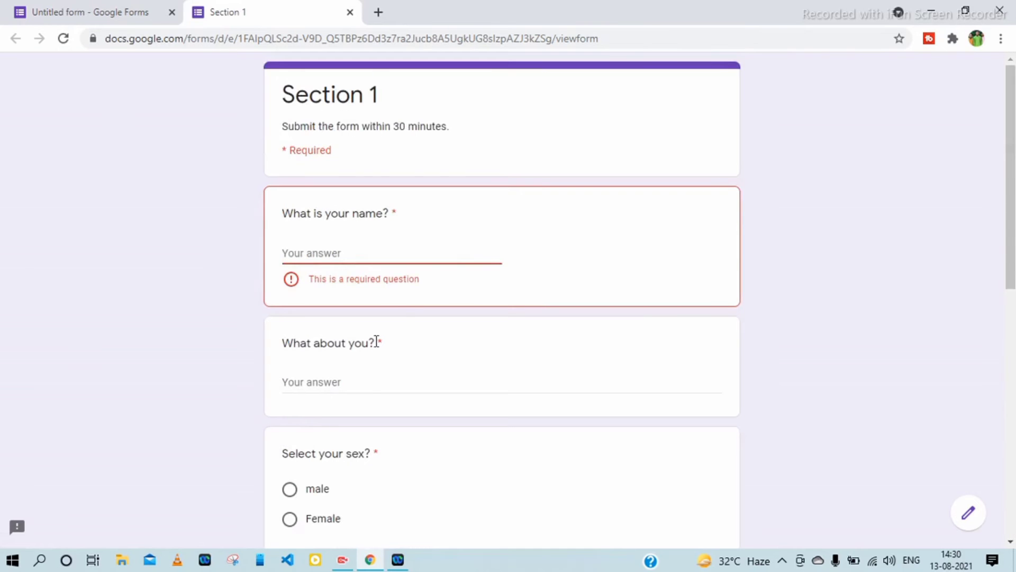
scroll(397, 305, down, 10)
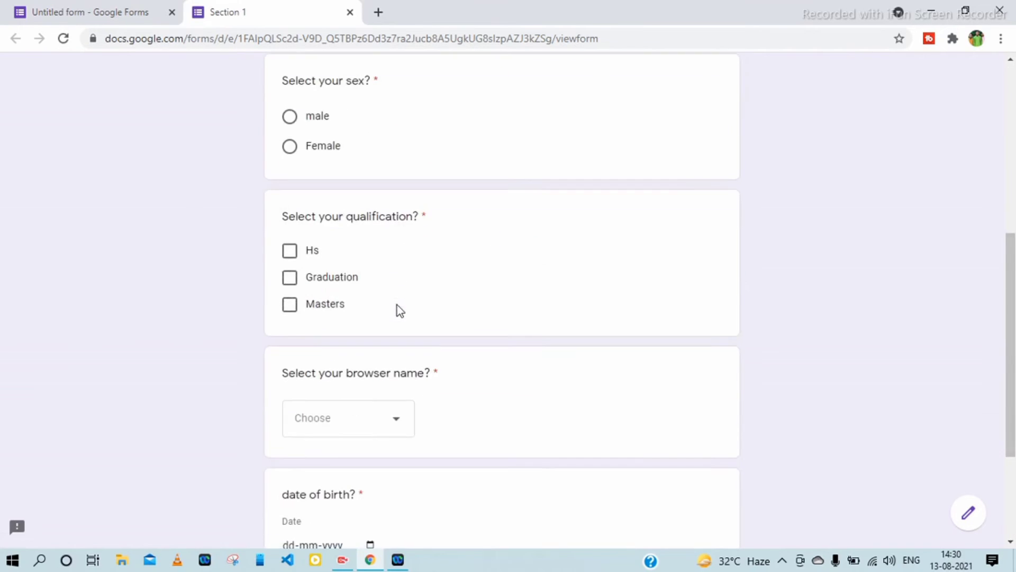
scroll(396, 297, up, 10)
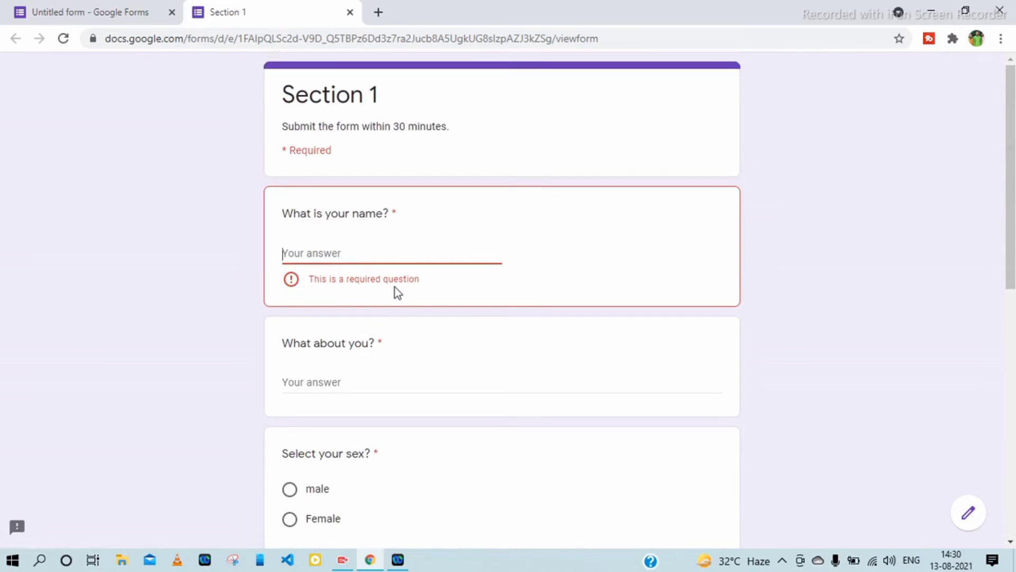
scroll(355, 396, down, 2)
scroll(356, 396, down, 8)
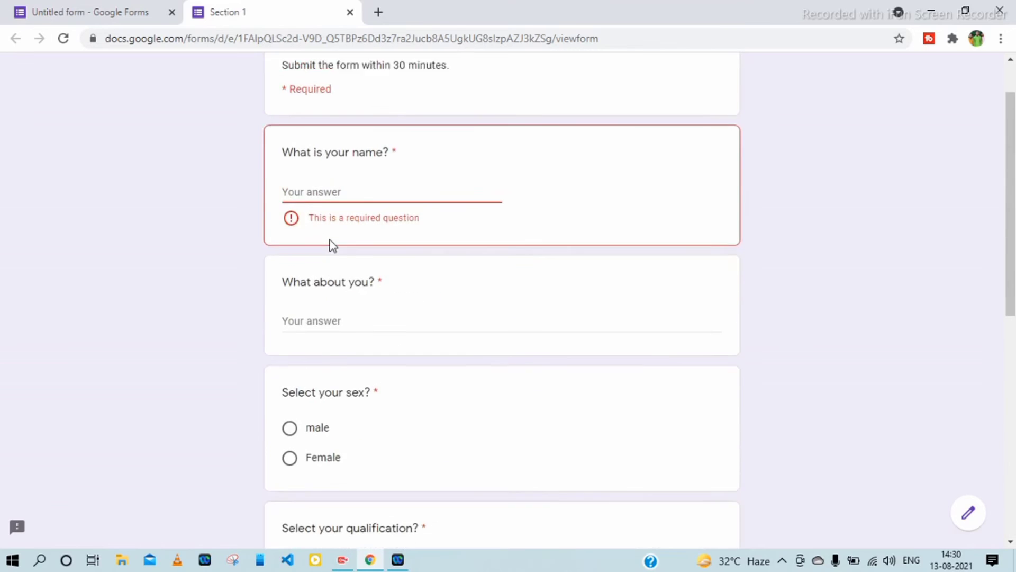
click(125, 10)
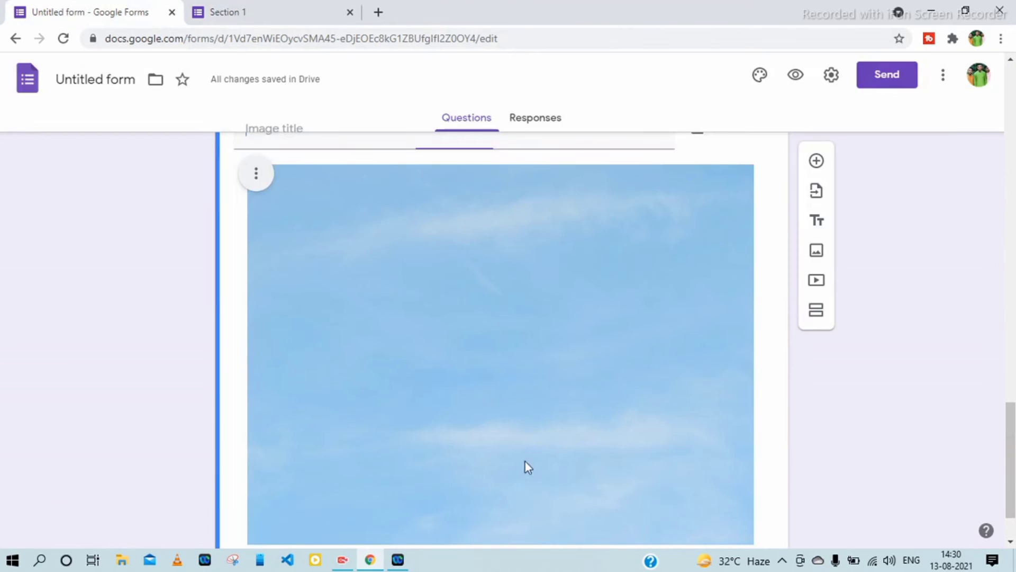
- Delete Section 2 together with all of its questions and content
scroll(524, 455, down, 2)
scroll(524, 429, up, 5)
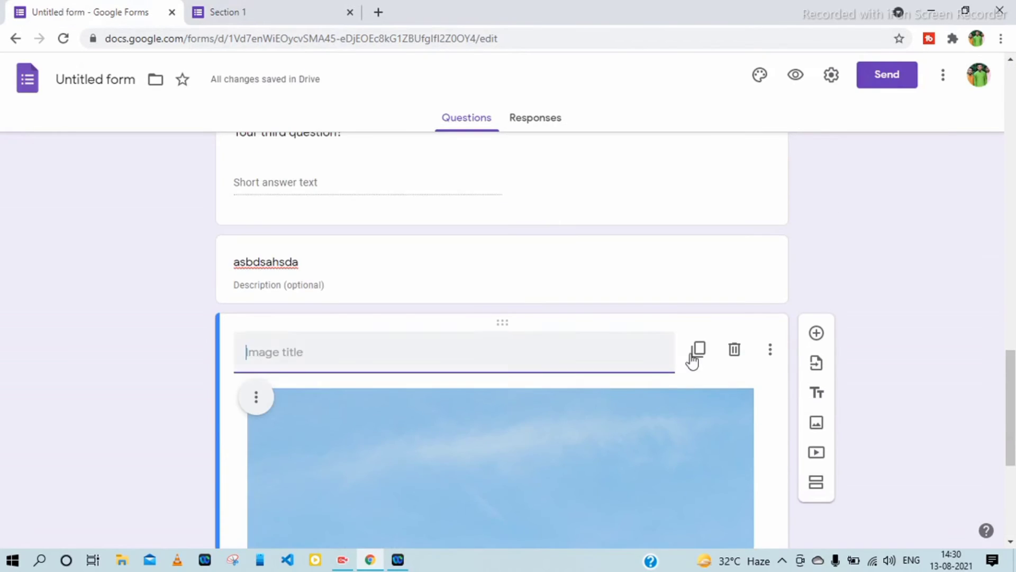
scroll(281, 345, up, 6)
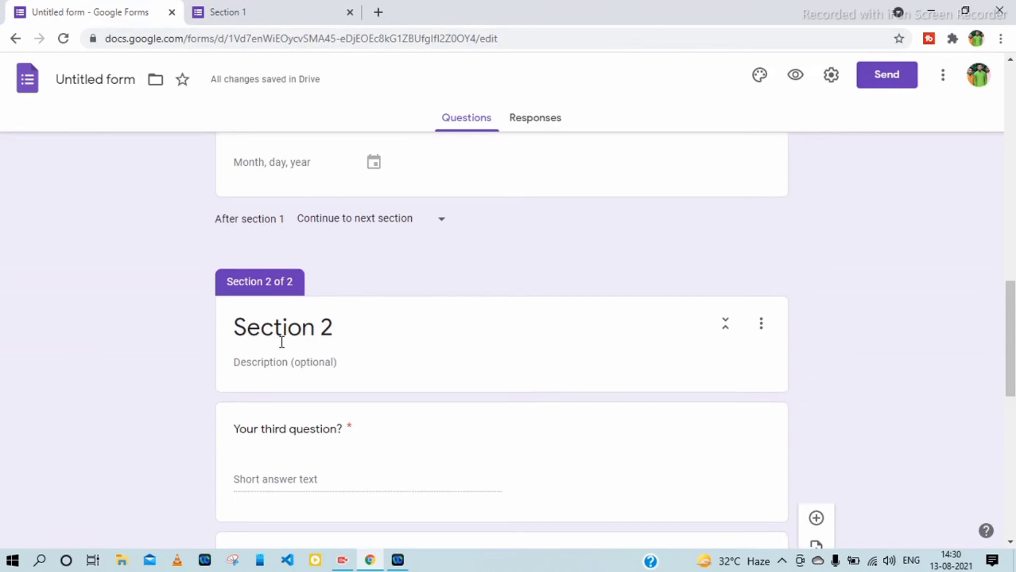
click(761, 325)
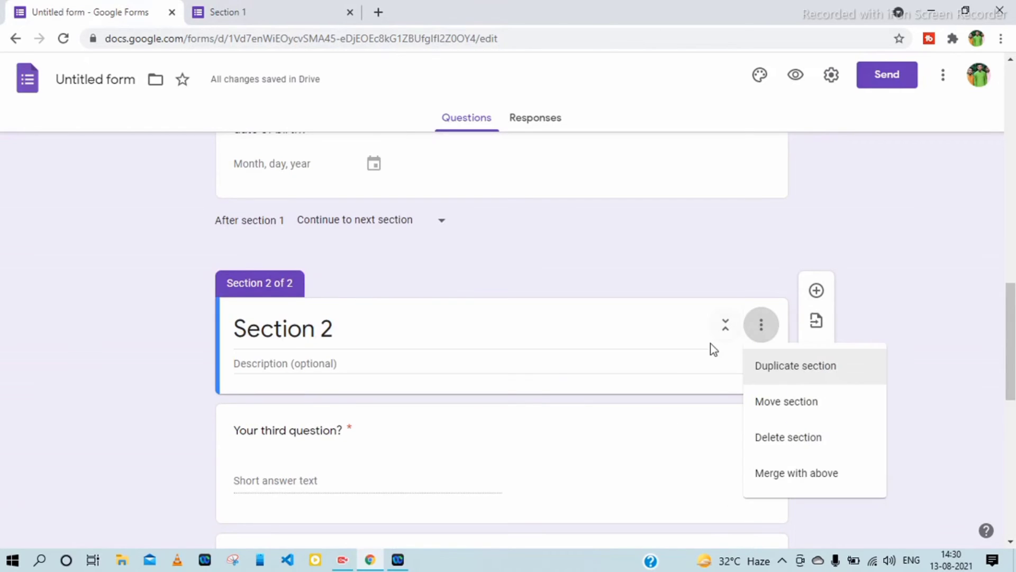
click(817, 438)
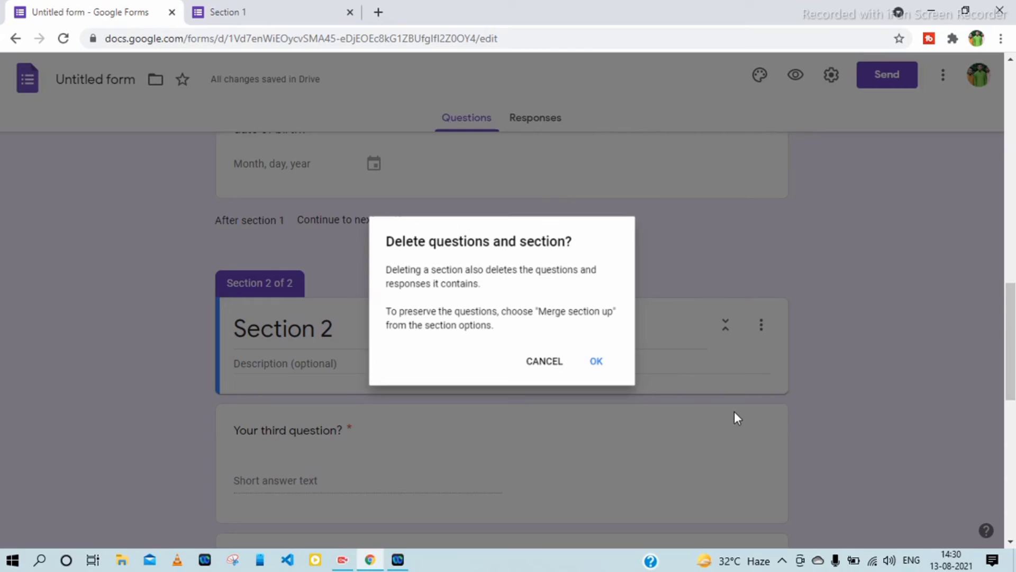
click(603, 371)
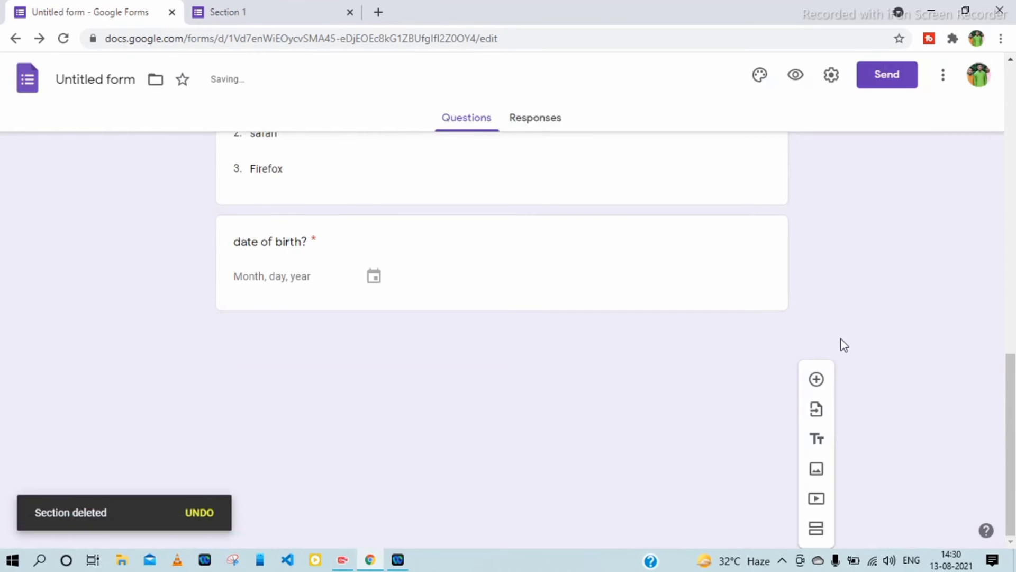
- Insert the bright blue sky image with white clouds from the "sky" results below the Section 1 header and title it "zdzddf"
scroll(628, 371, up, 8)
scroll(628, 367, down, 5)
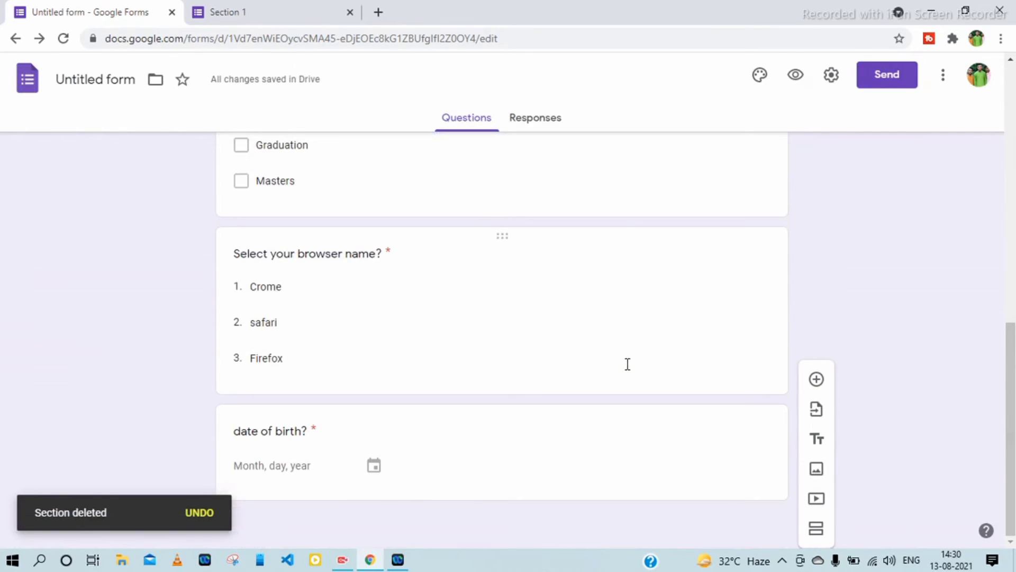
scroll(628, 367, up, 4)
scroll(629, 365, down, 4)
click(818, 469)
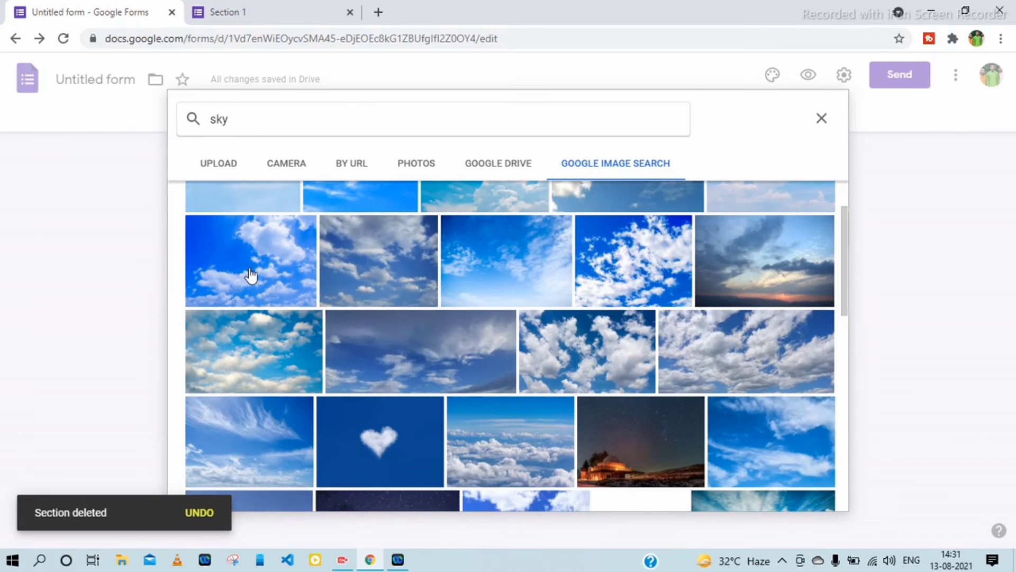
click(250, 277)
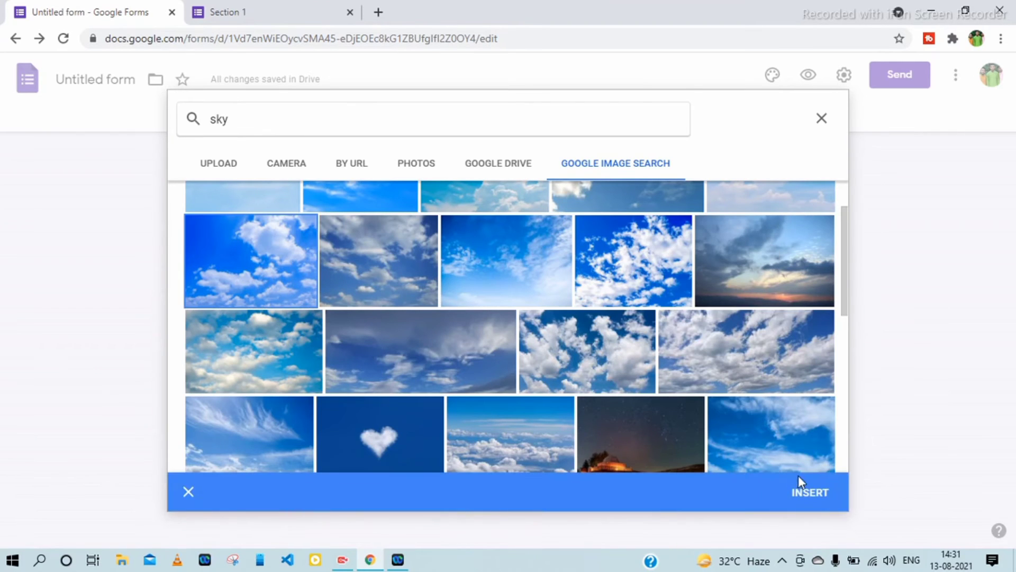
click(800, 492)
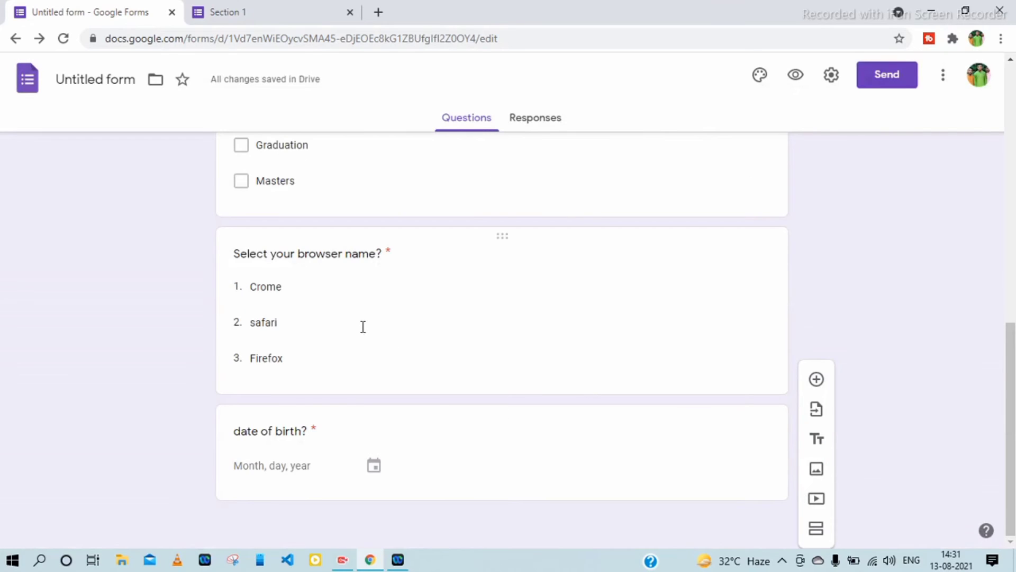
scroll(363, 327, up, 5)
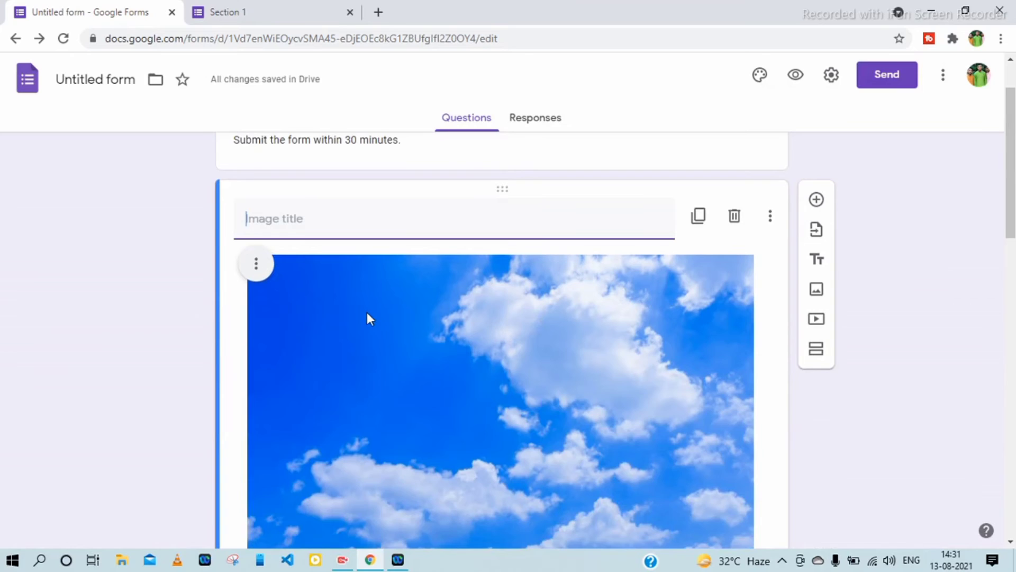
scroll(367, 312, up, 2)
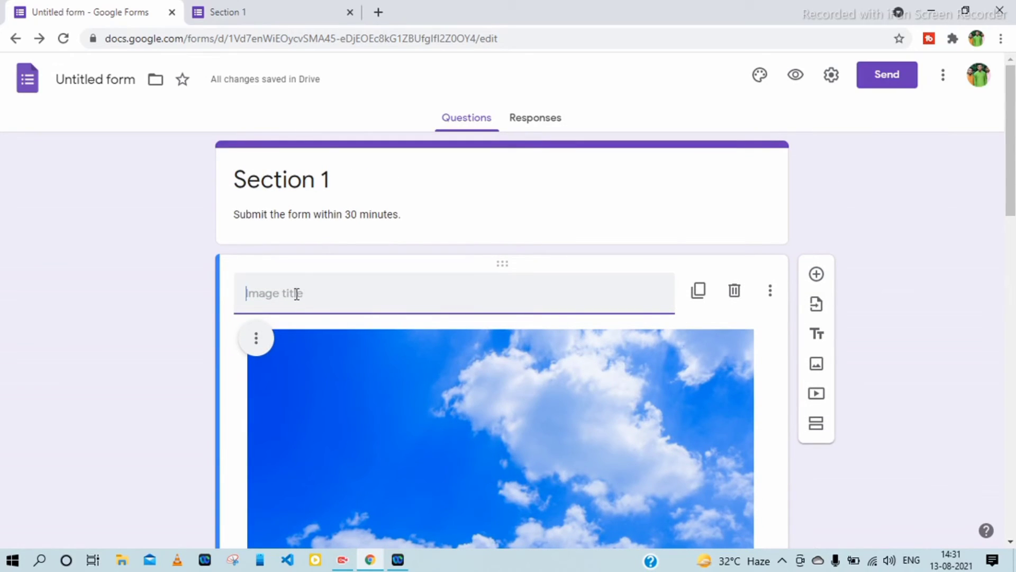
text(zdzddf)
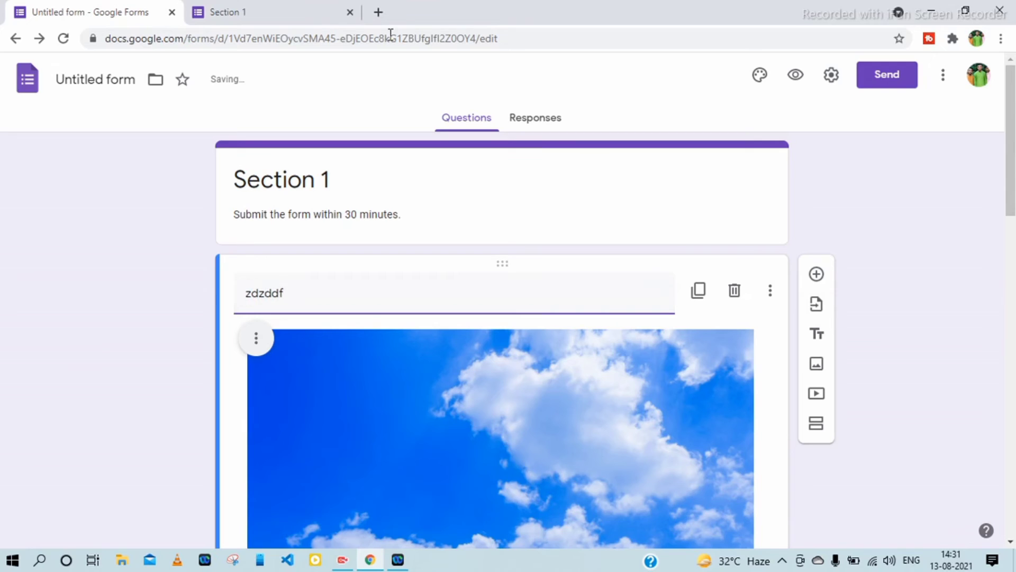
- Reload the form preview, check how the titled sky image appears above the name question, and return to the editor
click(286, 7)
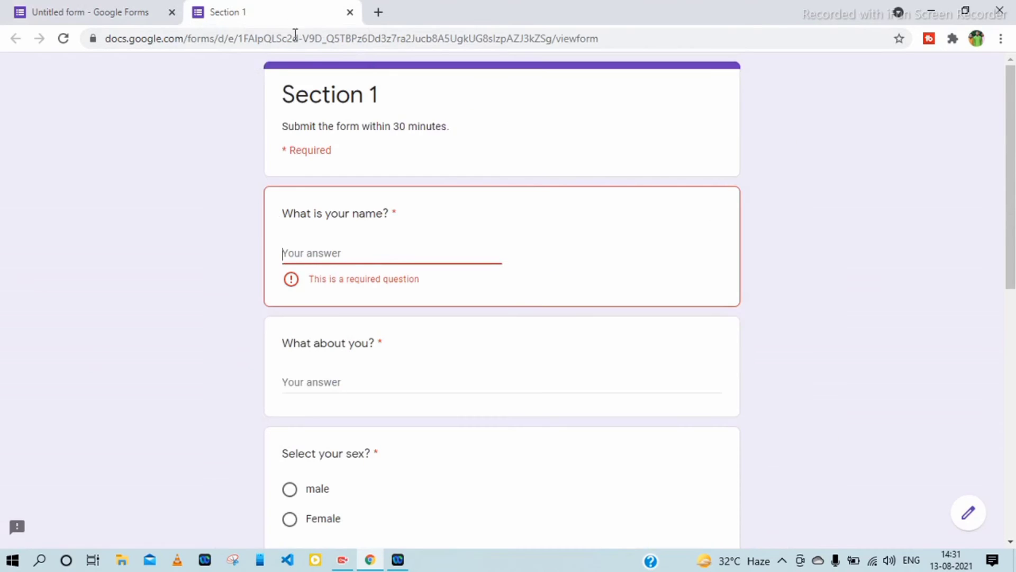
click(71, 37)
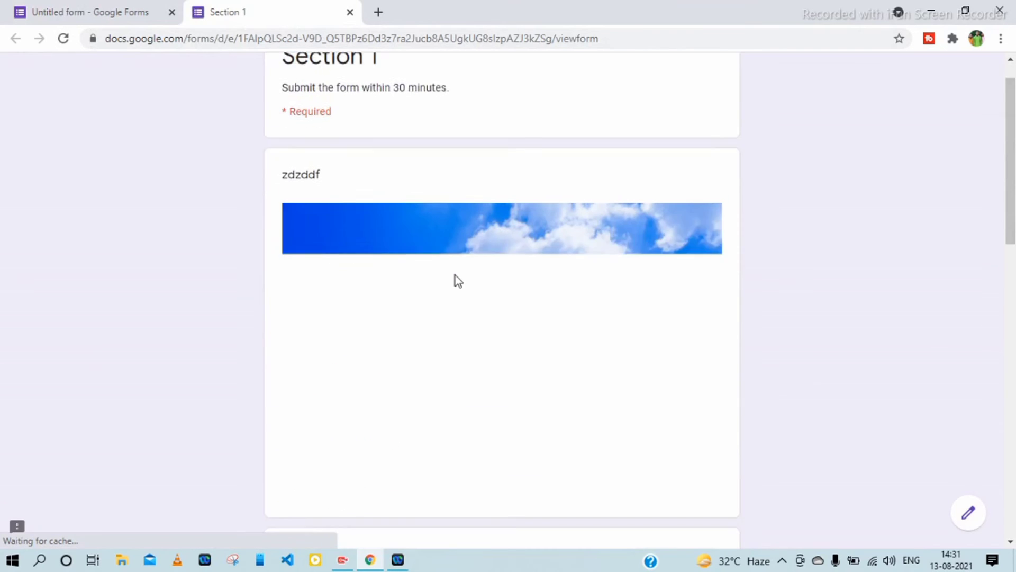
scroll(350, 262, down, 5)
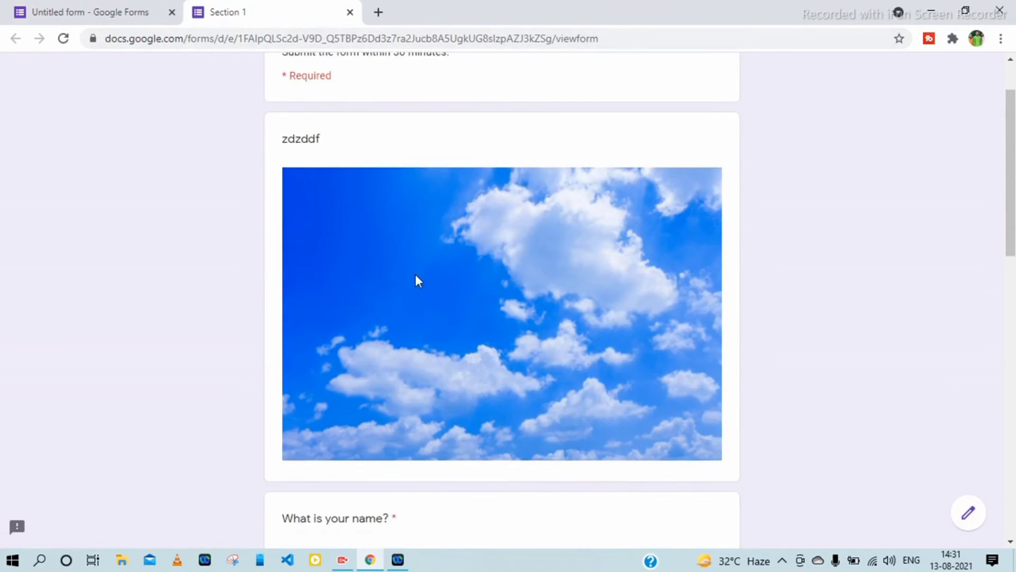
scroll(417, 282, up, 1)
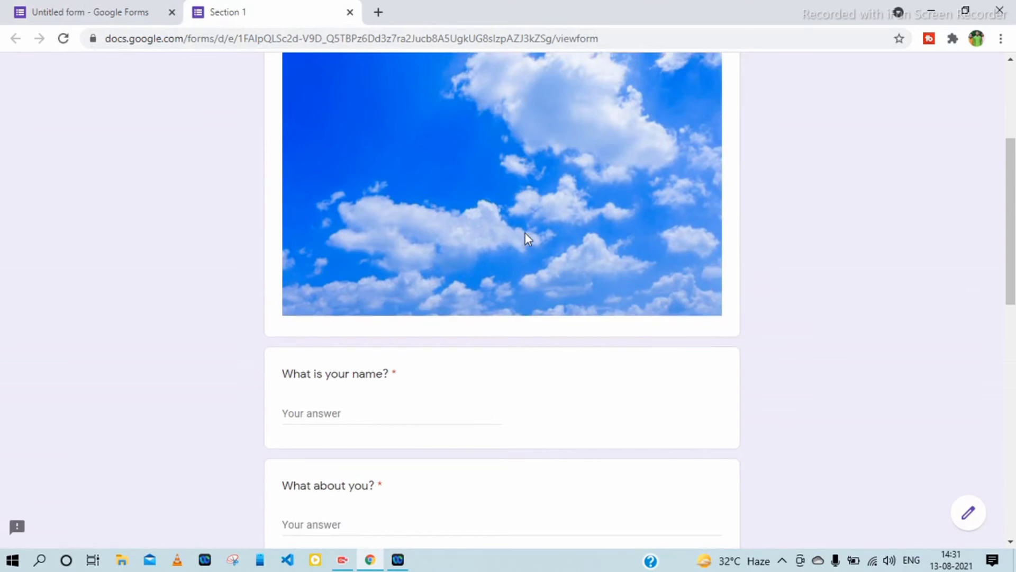
scroll(525, 233, up, 4)
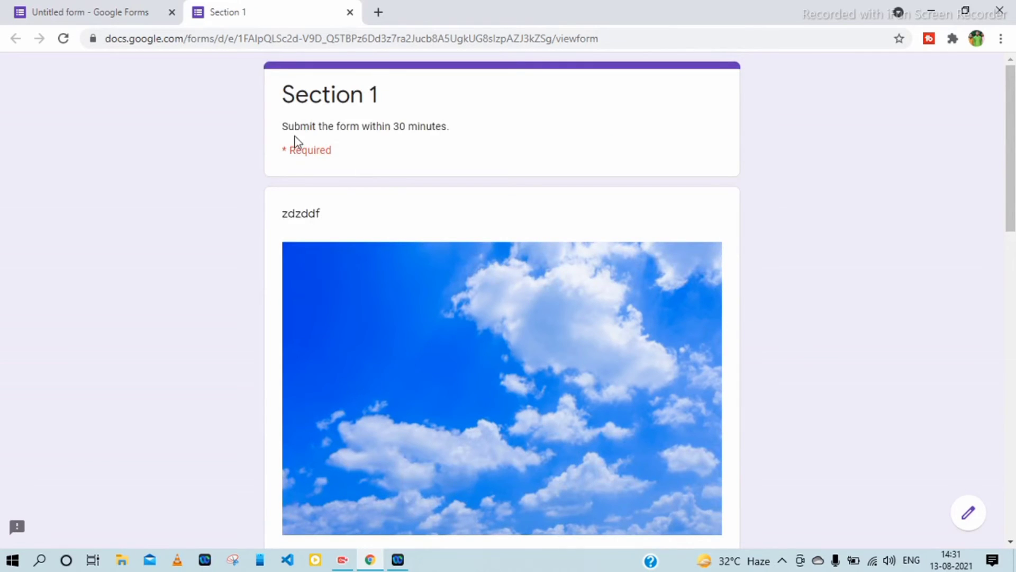
click(120, 9)
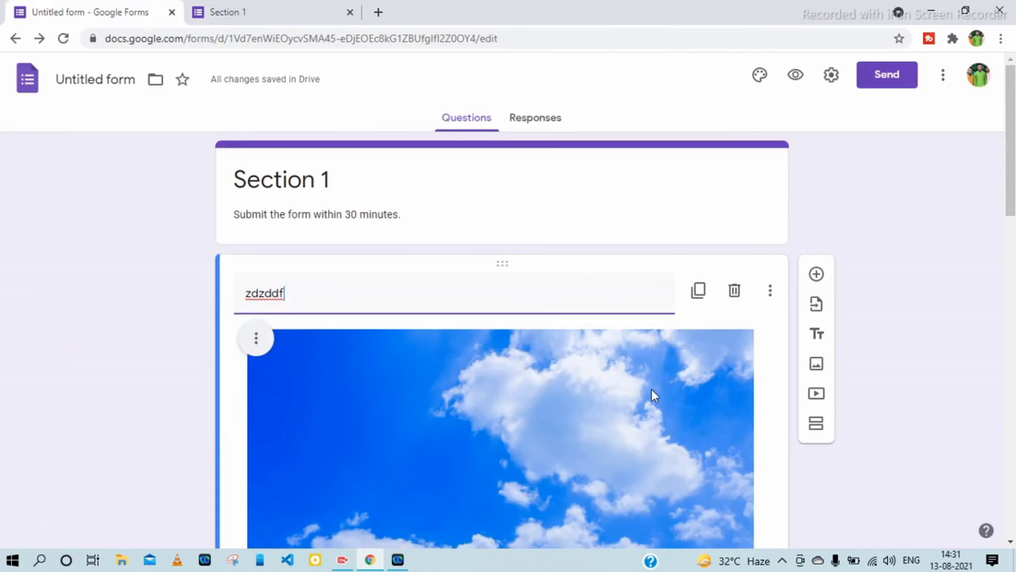
- Search YouTube for "education" and insert the video "What's Education For?" below the sky image
click(816, 393)
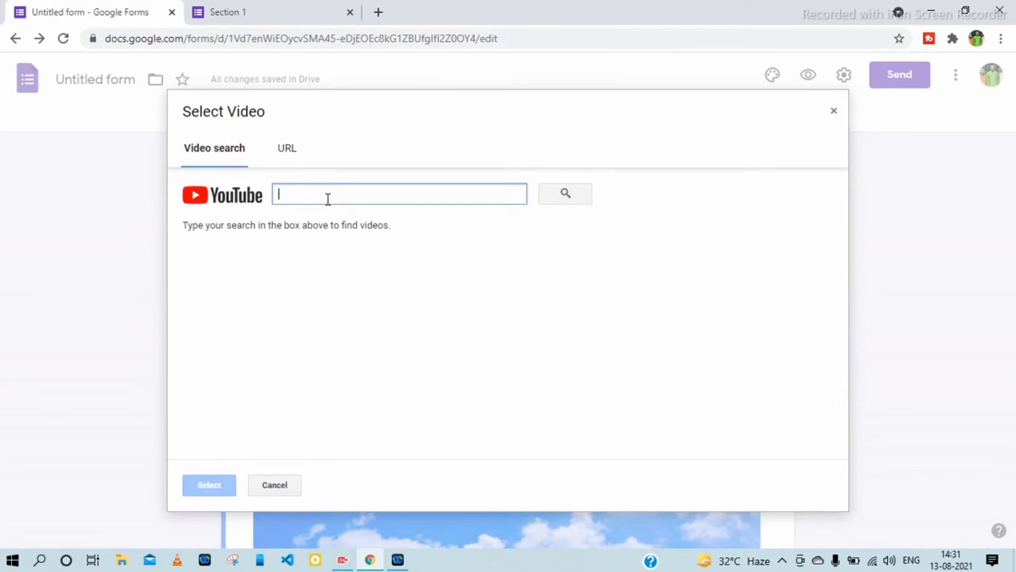
text(edu)
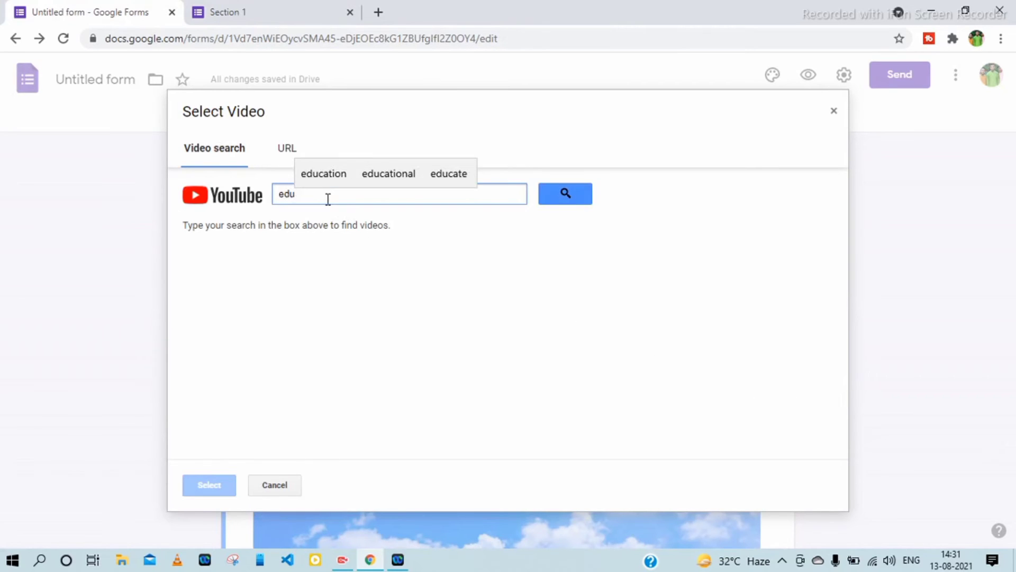
text(cation)
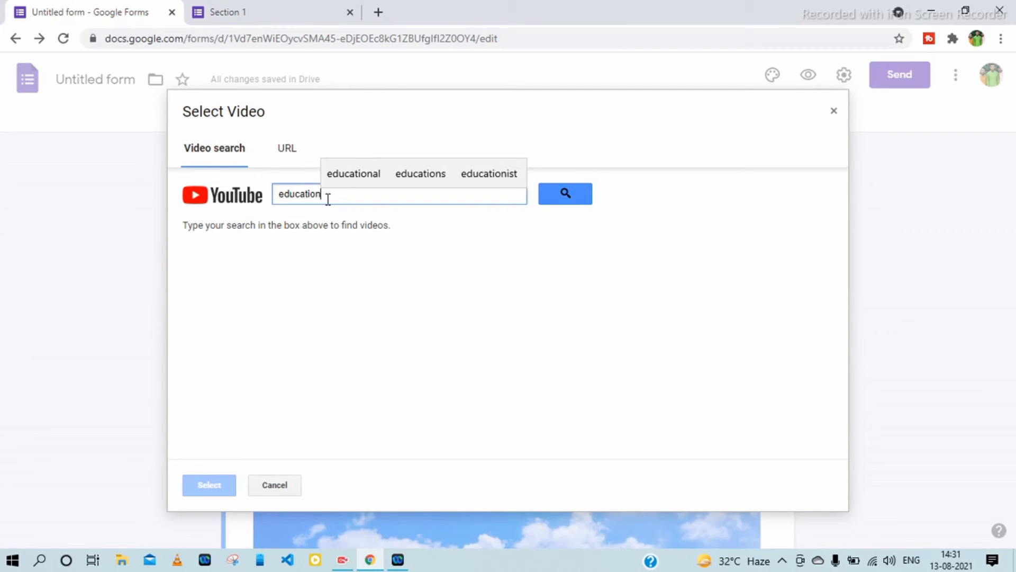
click(551, 199)
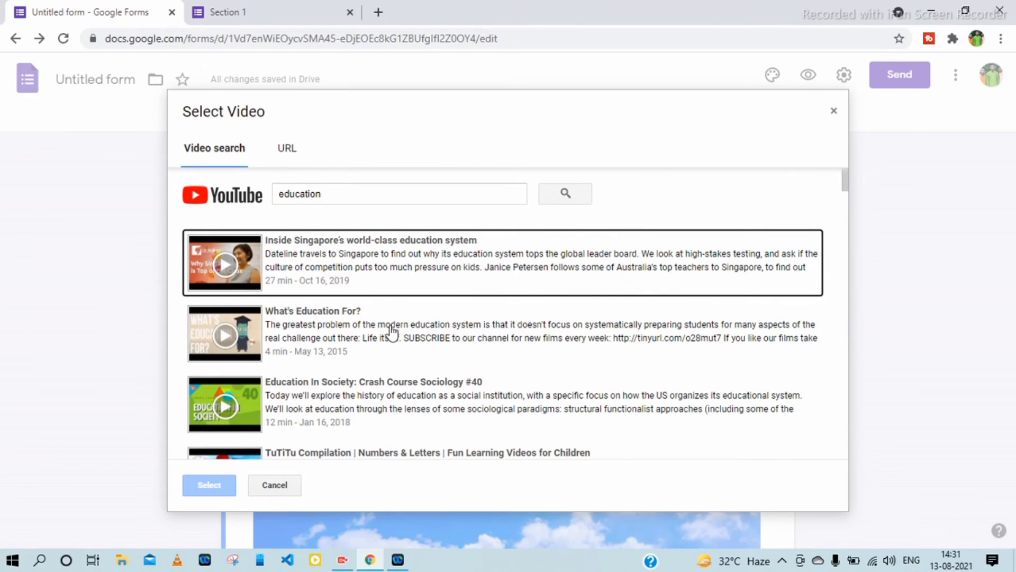
click(442, 334)
scroll(769, 366, down, 3)
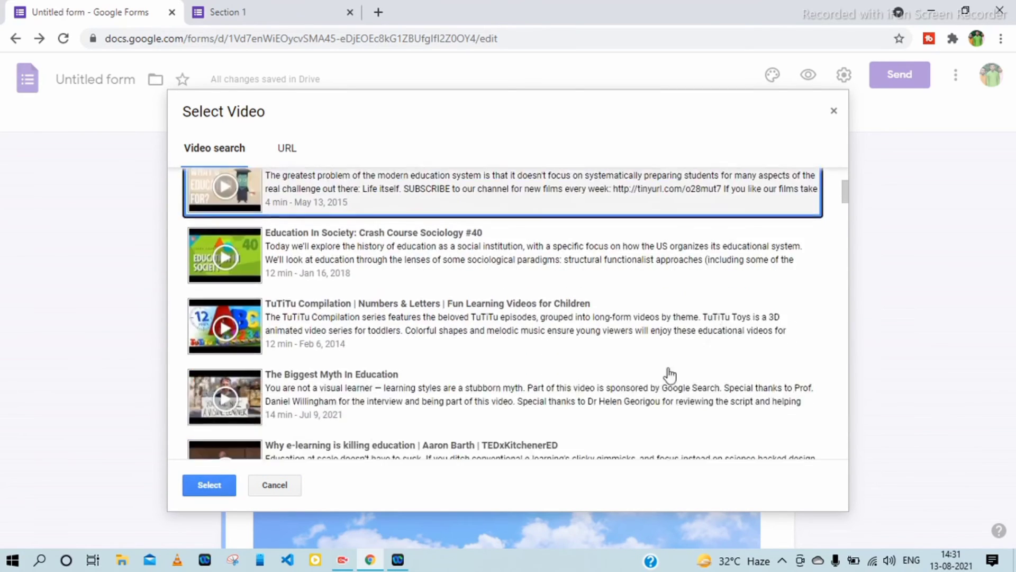
click(217, 479)
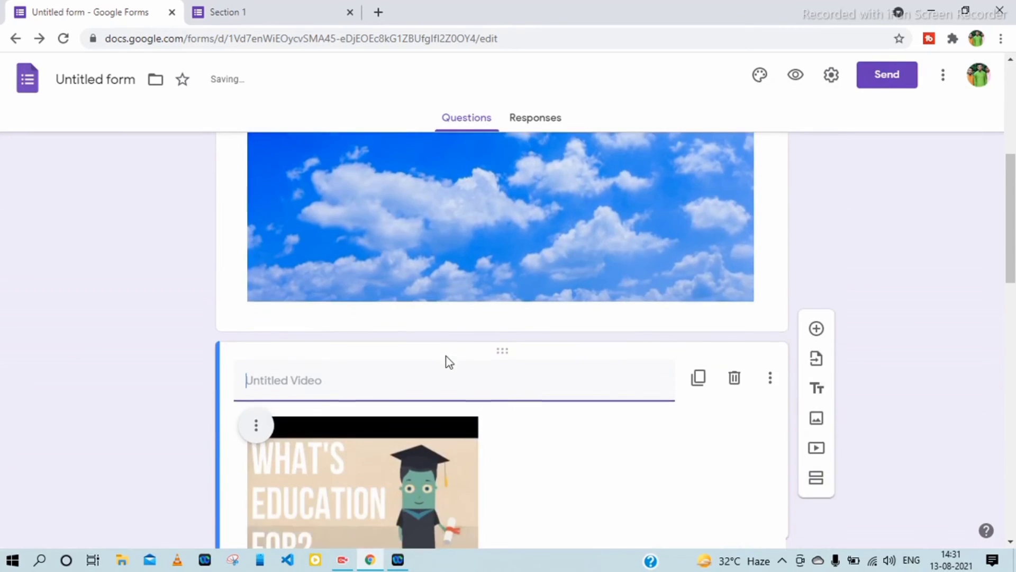
- Center-align the inserted "What's Education For?" video within its block
click(256, 321)
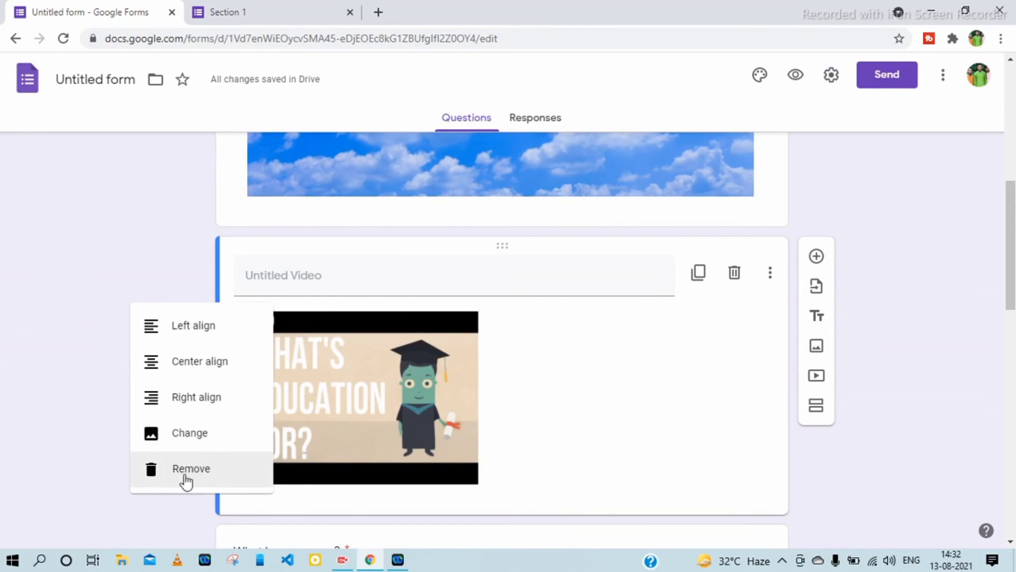
click(199, 365)
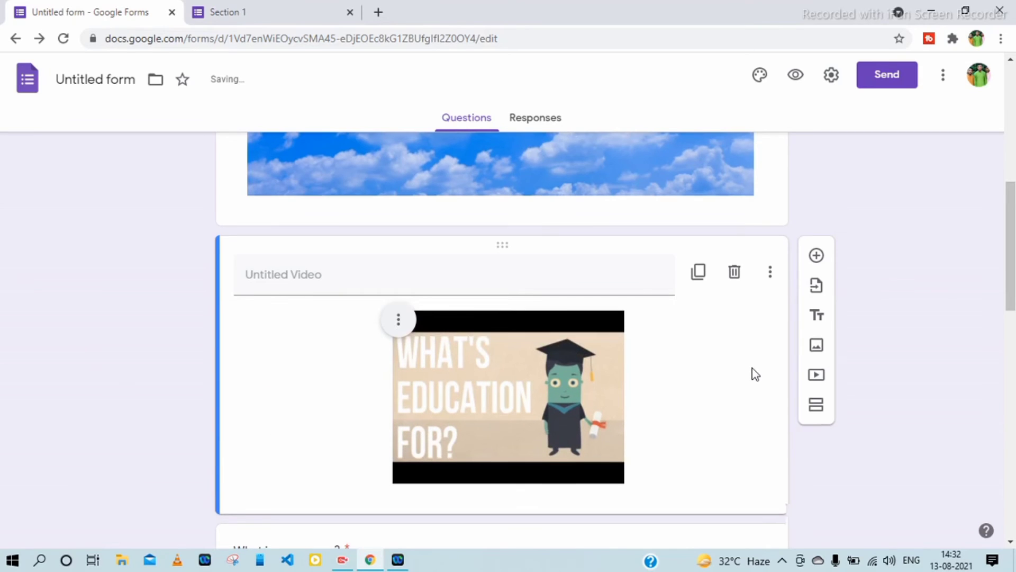
scroll(753, 369, down, 2)
scroll(748, 373, up, 7)
scroll(747, 370, up, 3)
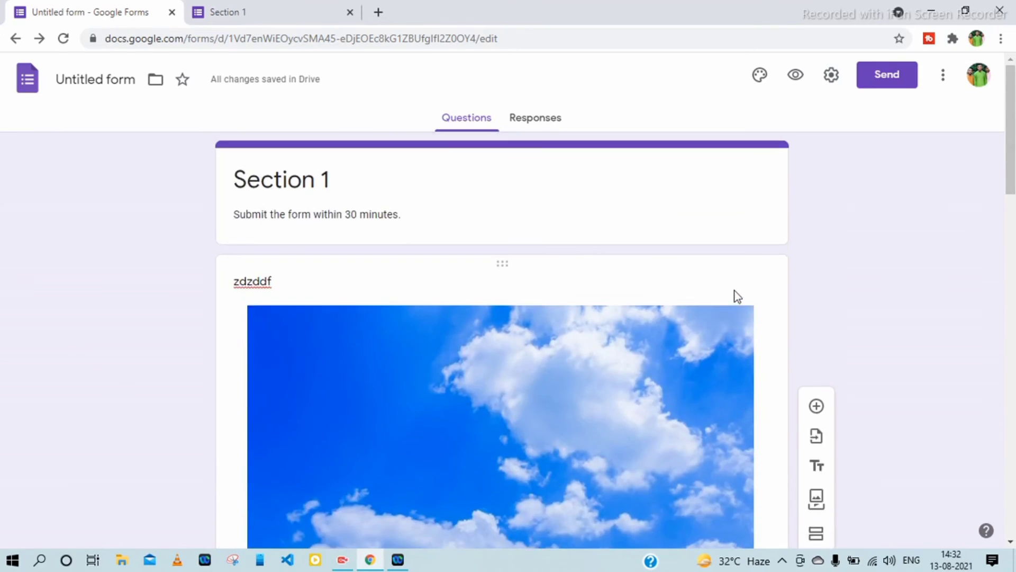
- Reload the form editor and look through the open preview for the inserted video below the sky image
click(63, 39)
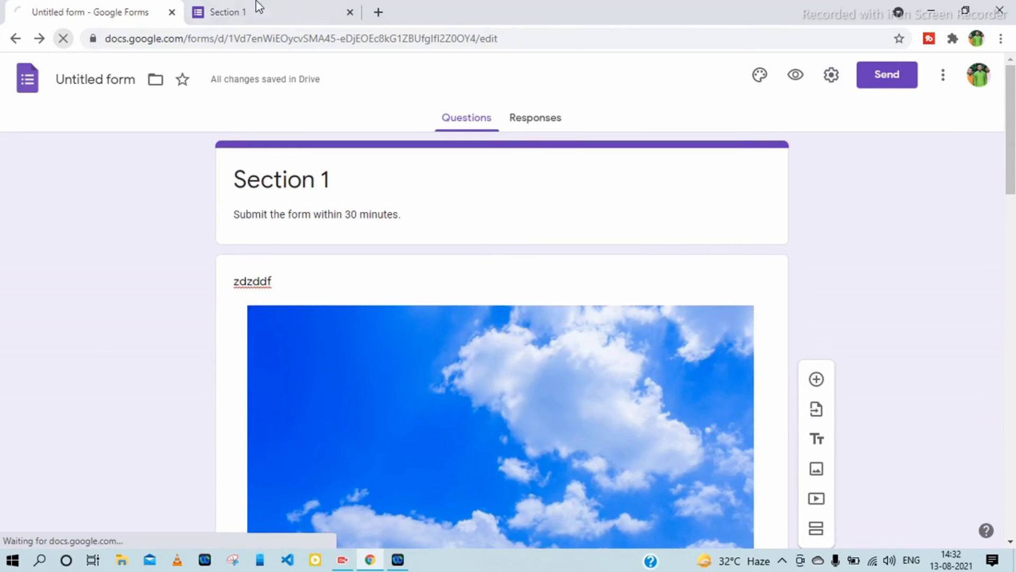
click(269, 7)
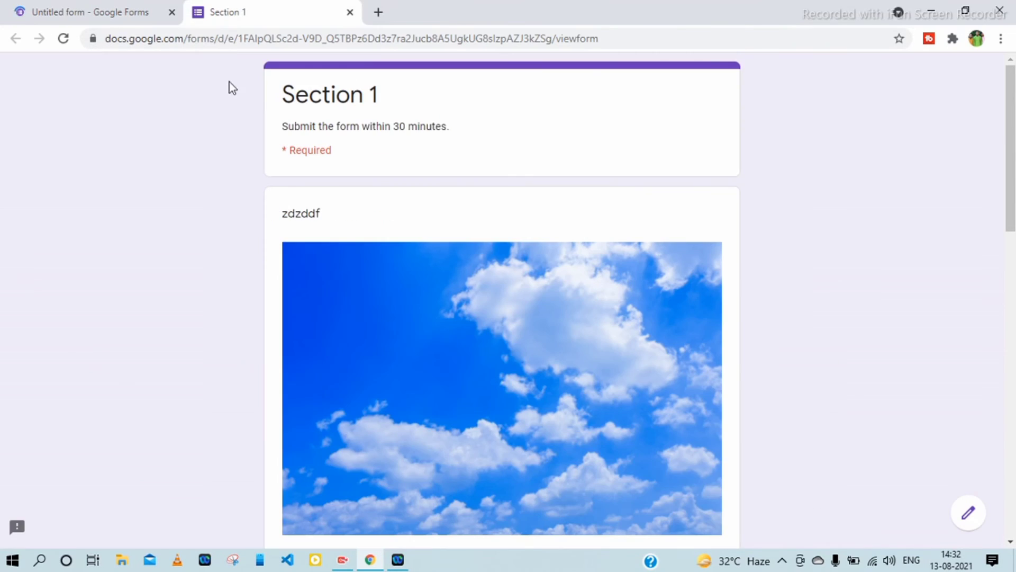
scroll(297, 154, down, 4)
click(119, 8)
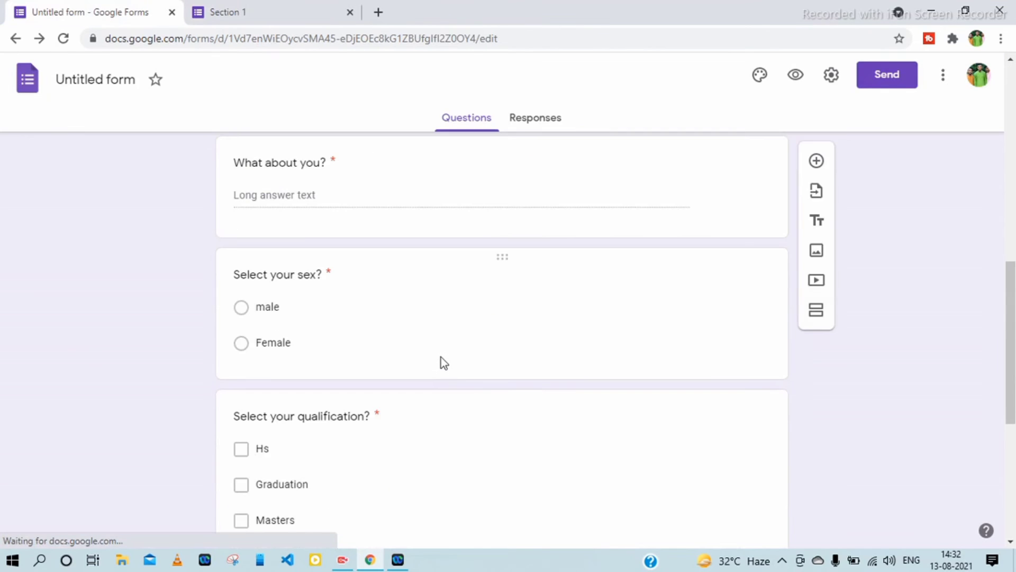
scroll(440, 353, up, 10)
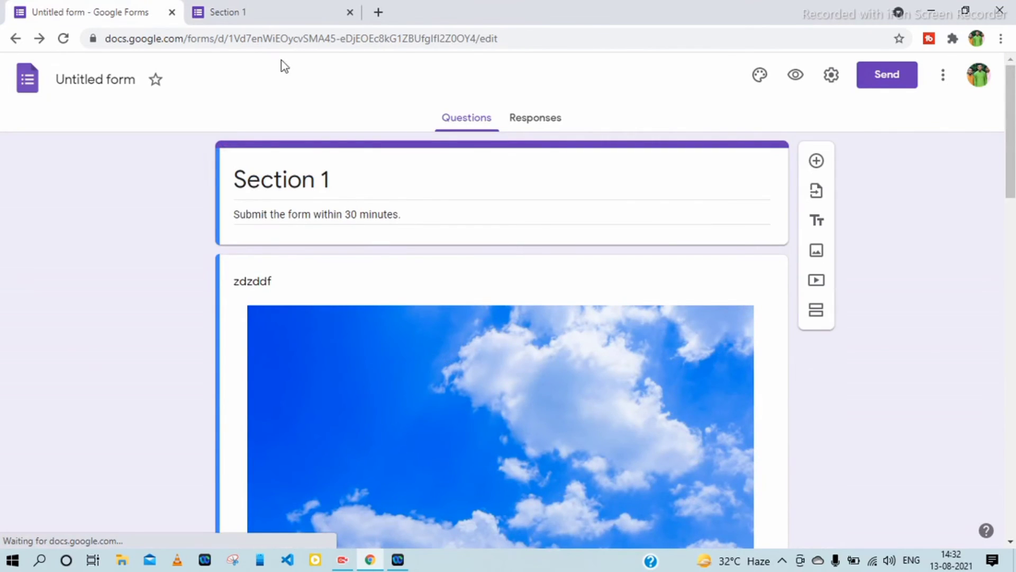
click(264, 6)
scroll(458, 397, down, 3)
scroll(461, 400, up, 2)
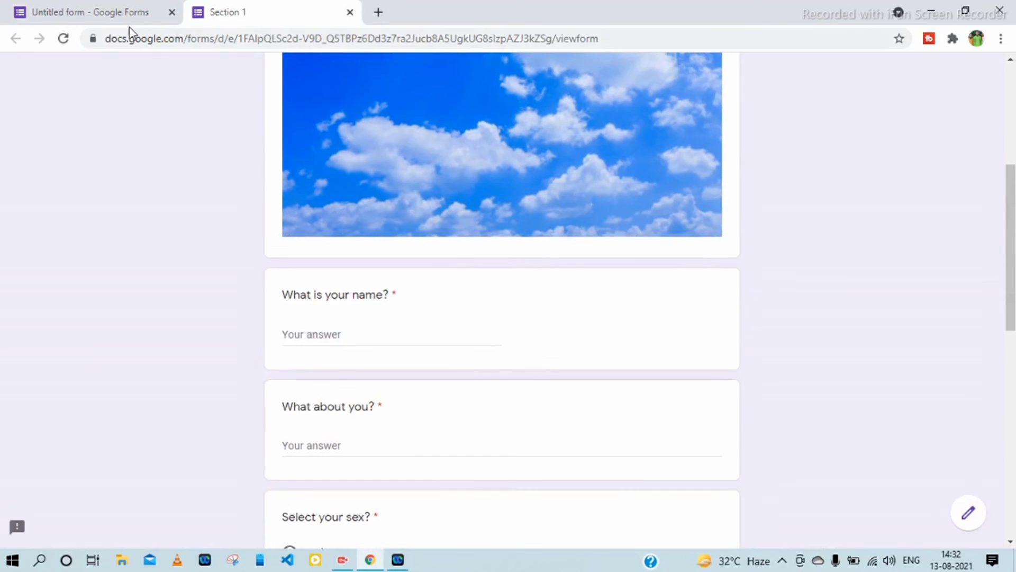
- Reload the form preview, examine the placement of the education video between the sky image and the questions, and return to the editor
click(63, 39)
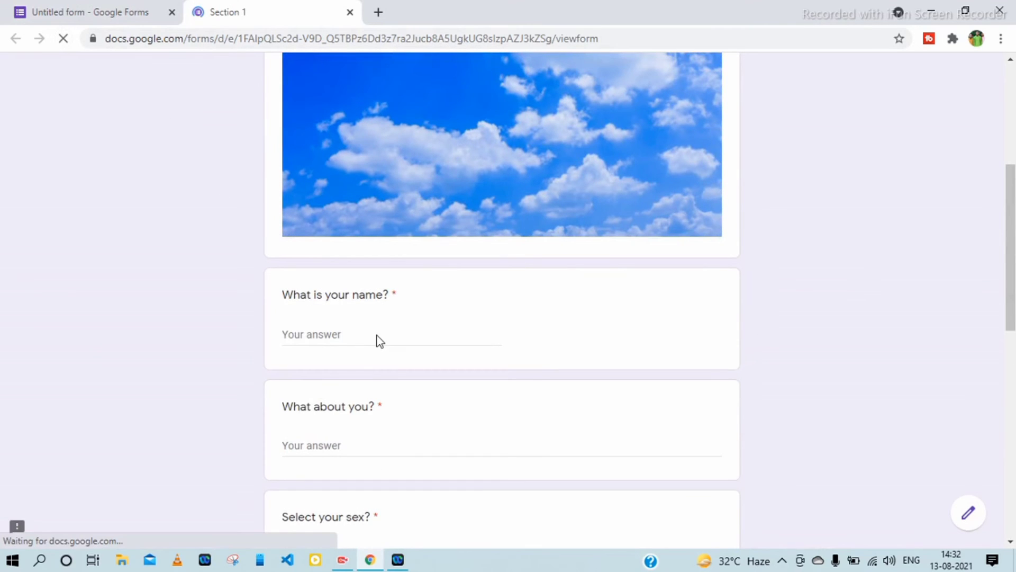
scroll(376, 340, down, 2)
scroll(381, 334, down, 10)
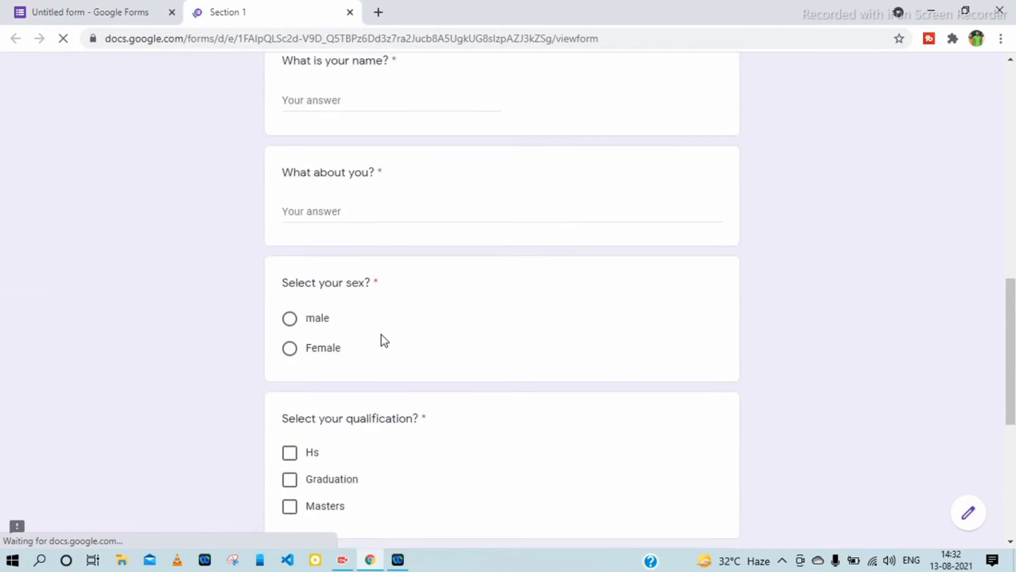
scroll(382, 335, up, 7)
scroll(382, 325, up, 8)
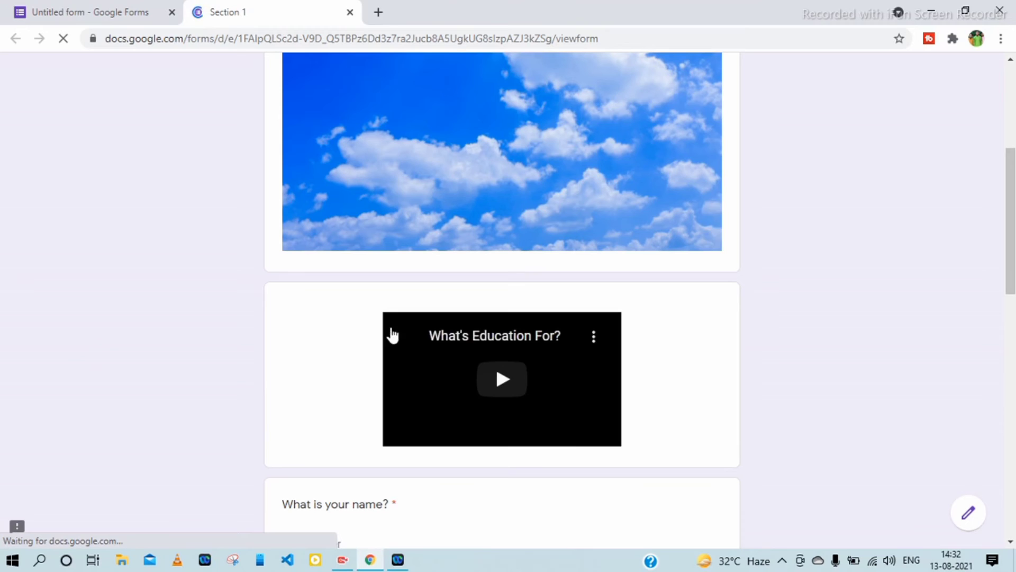
scroll(530, 377, up, 2)
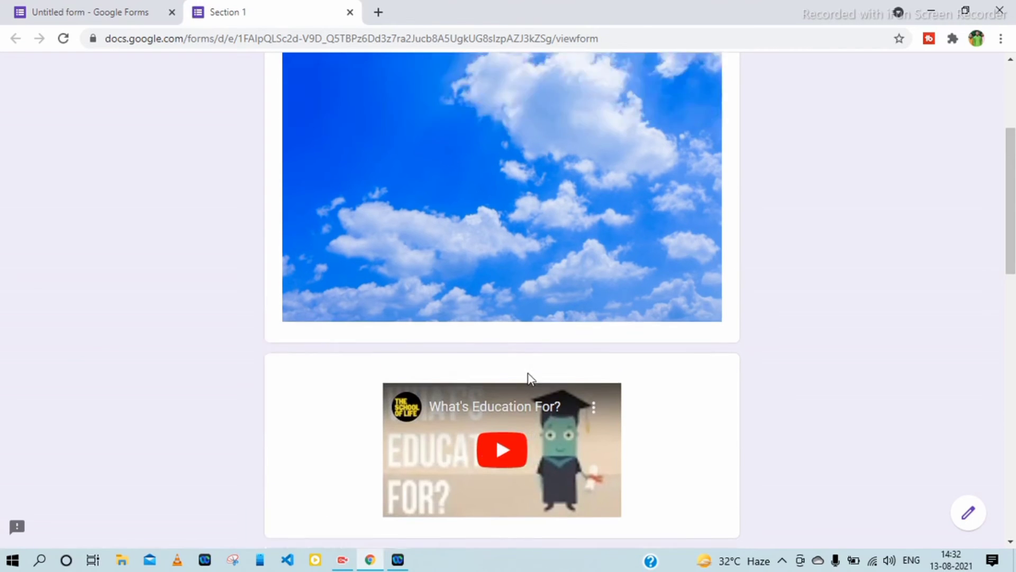
scroll(529, 377, up, 4)
scroll(484, 351, down, 3)
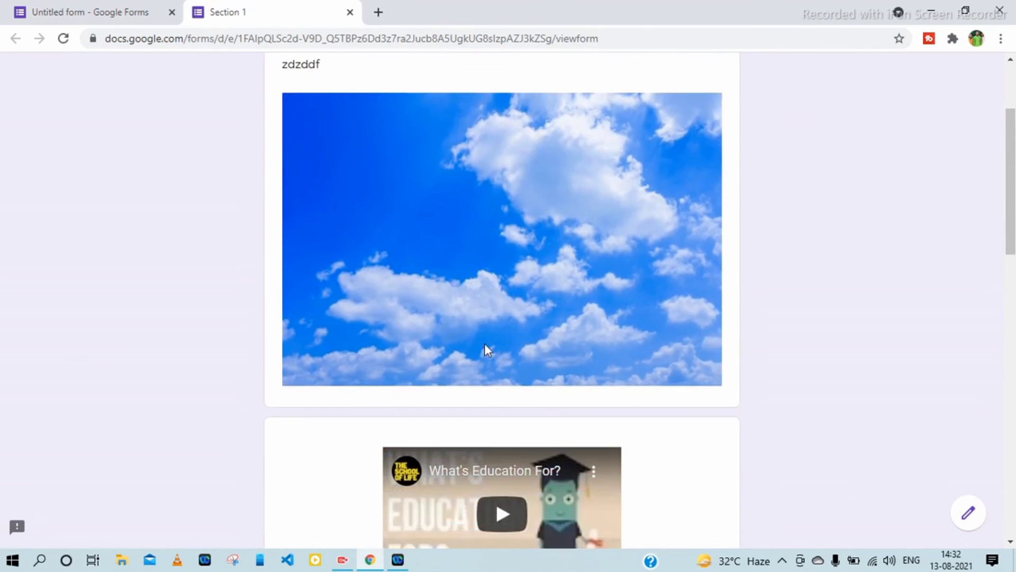
click(104, 9)
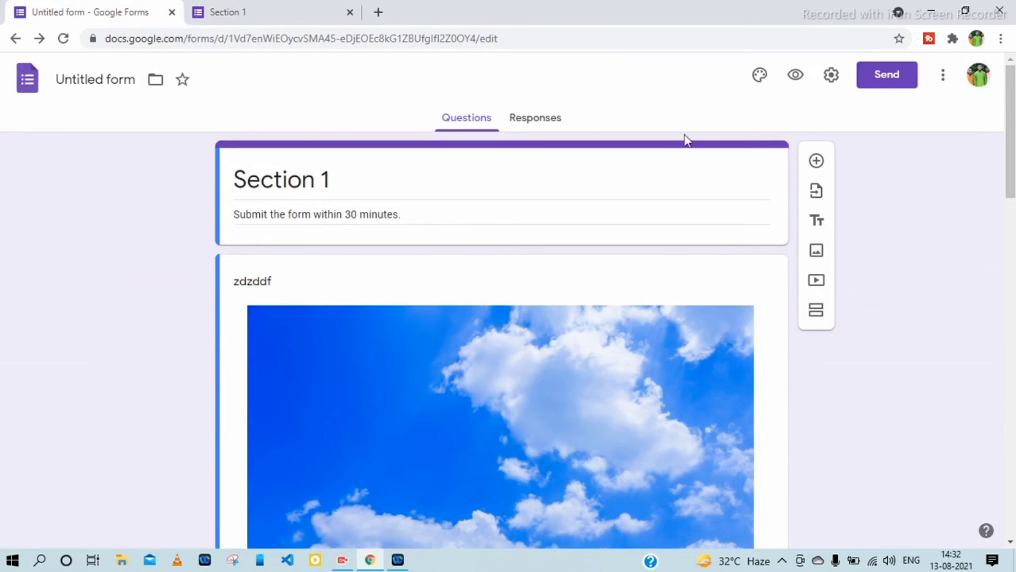
- Open the form's theme options and check the header area above Section 1 in the preview
click(760, 80)
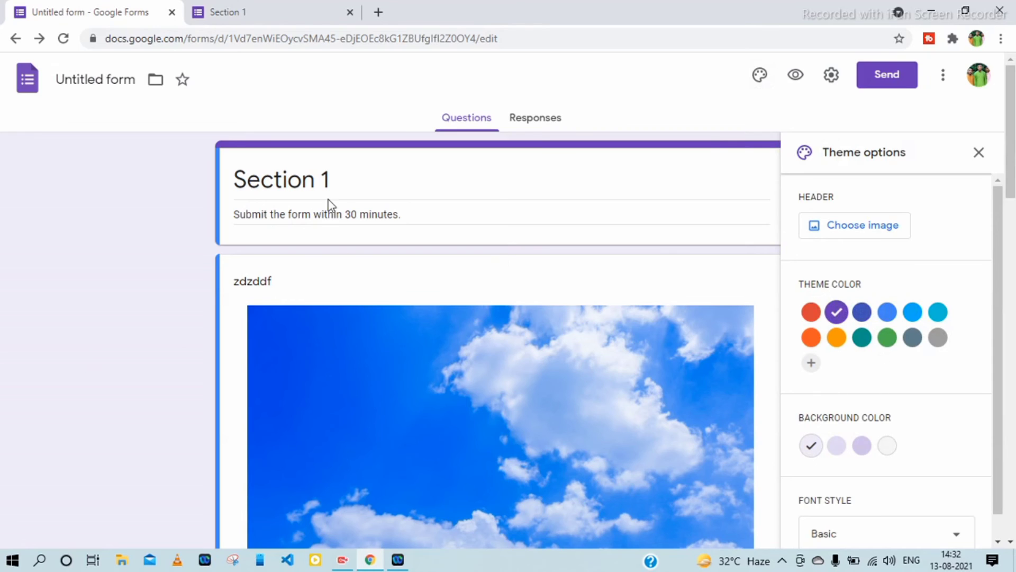
click(317, 7)
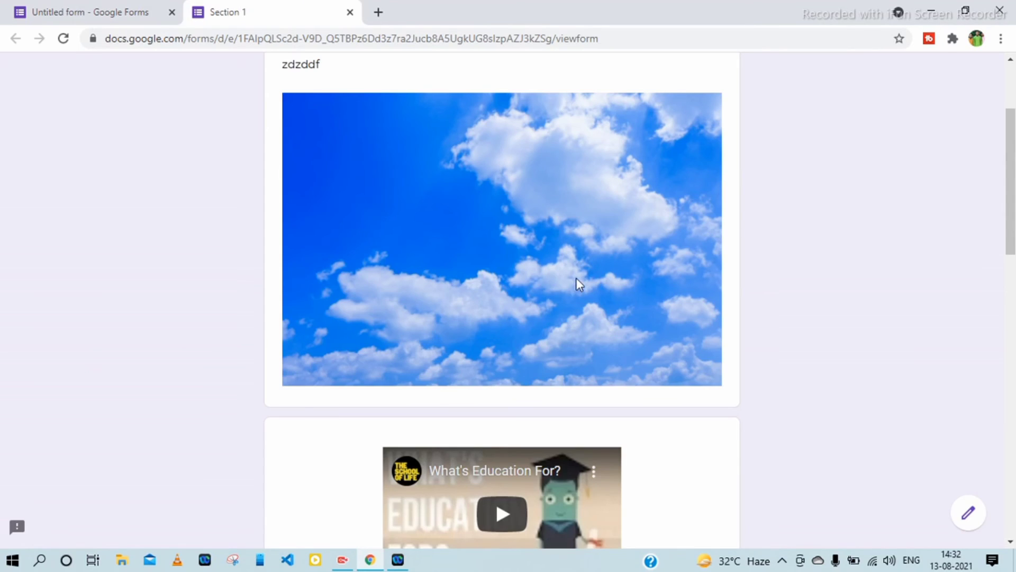
scroll(576, 283, up, 3)
click(90, 11)
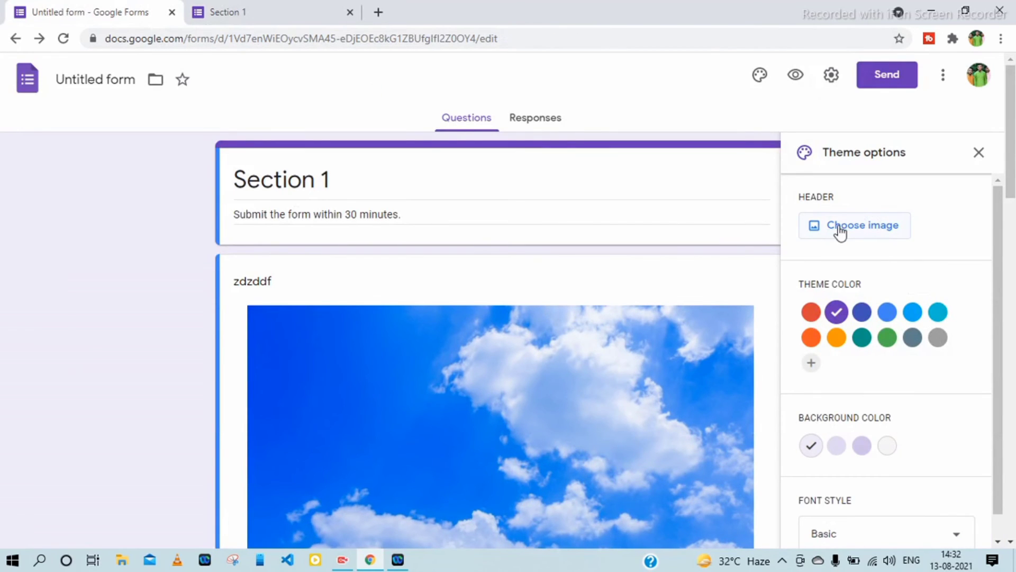
click(272, 8)
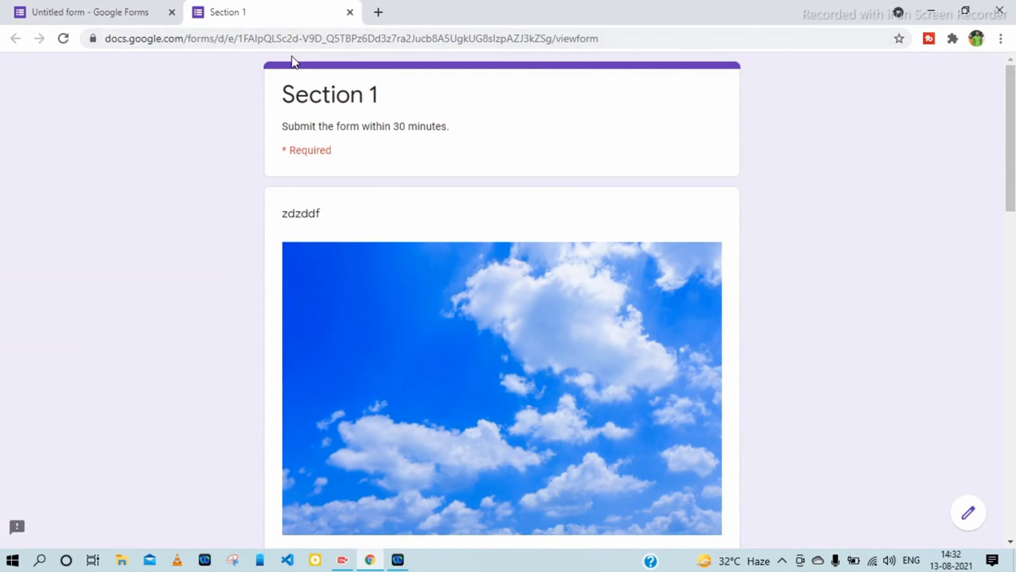
click(90, 9)
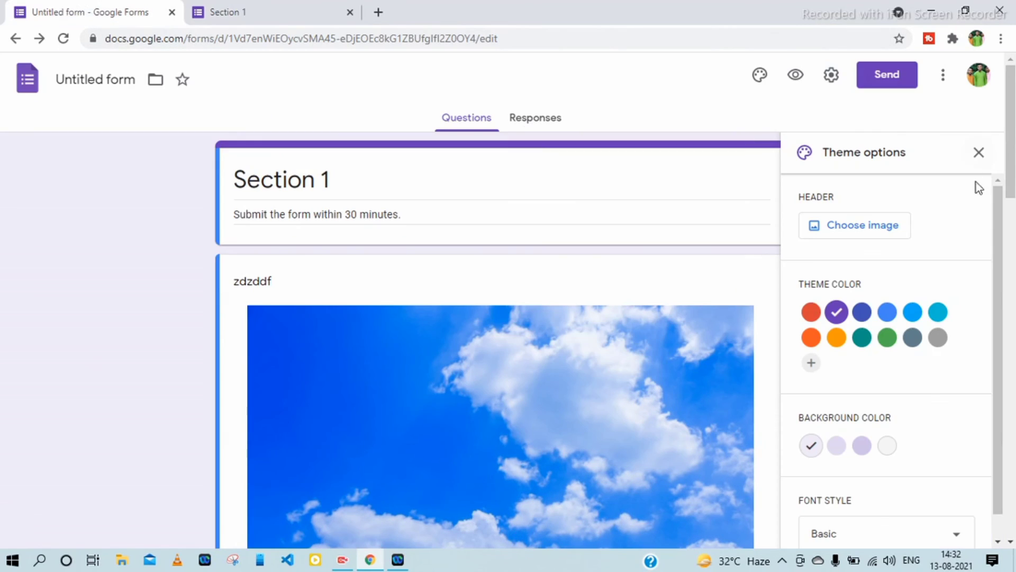
- Set the form's header image to the colored pencils picture from the Work and School themes
click(848, 225)
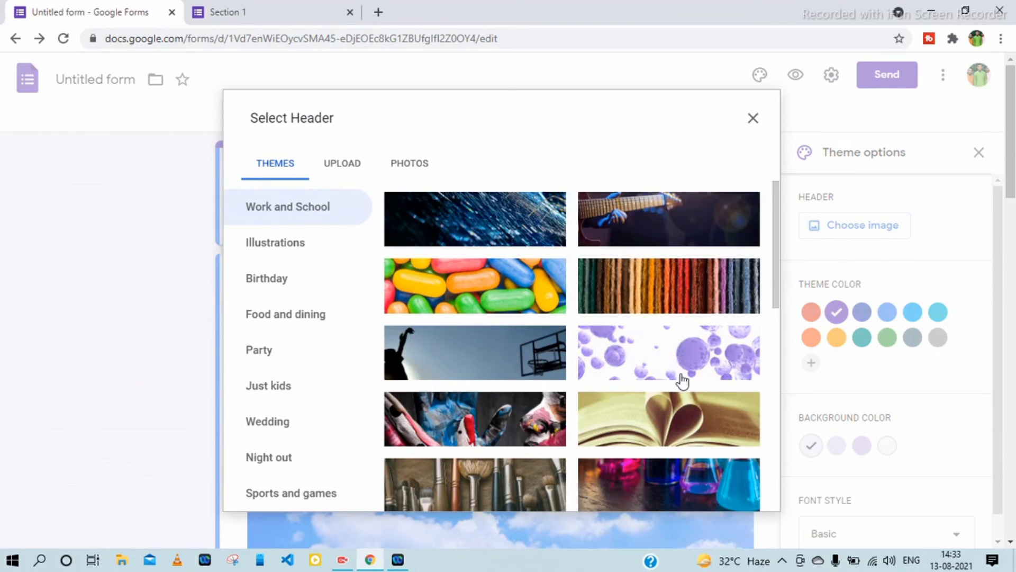
scroll(677, 402, down, 3)
scroll(679, 401, down, 1)
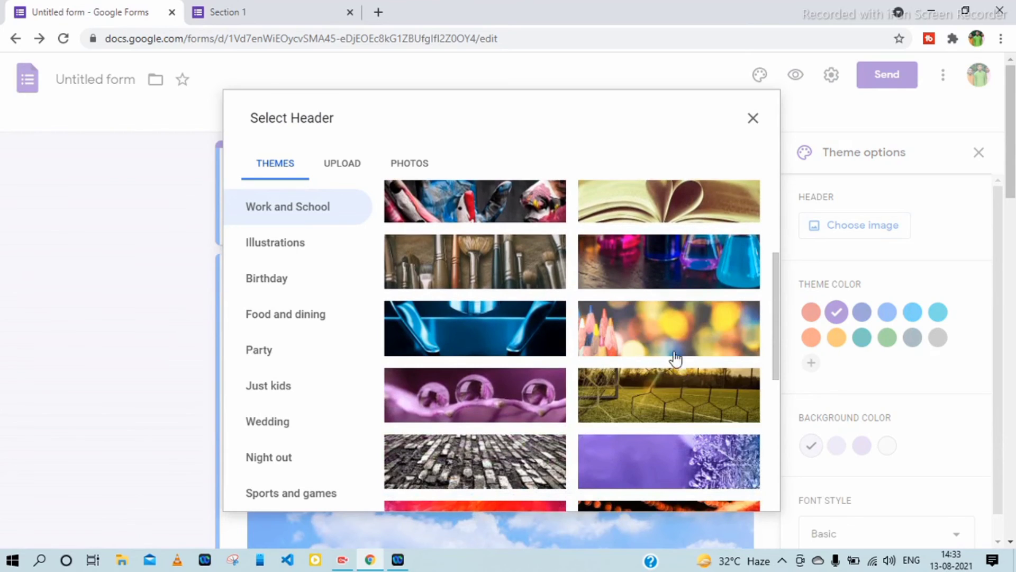
click(643, 365)
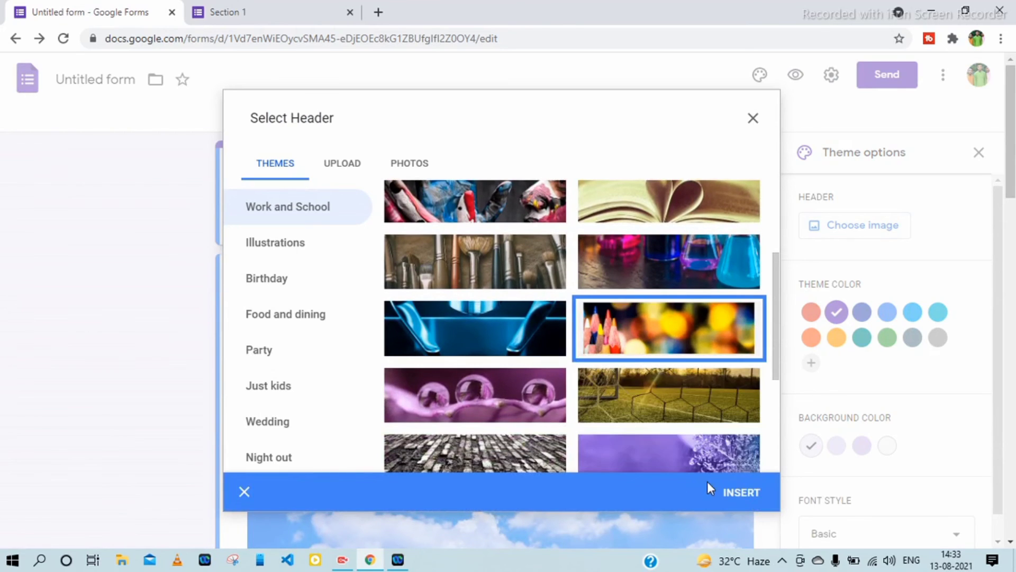
click(725, 495)
- Reload the form preview, check the colored pencils header above Section 1, and return to the editor
click(266, 4)
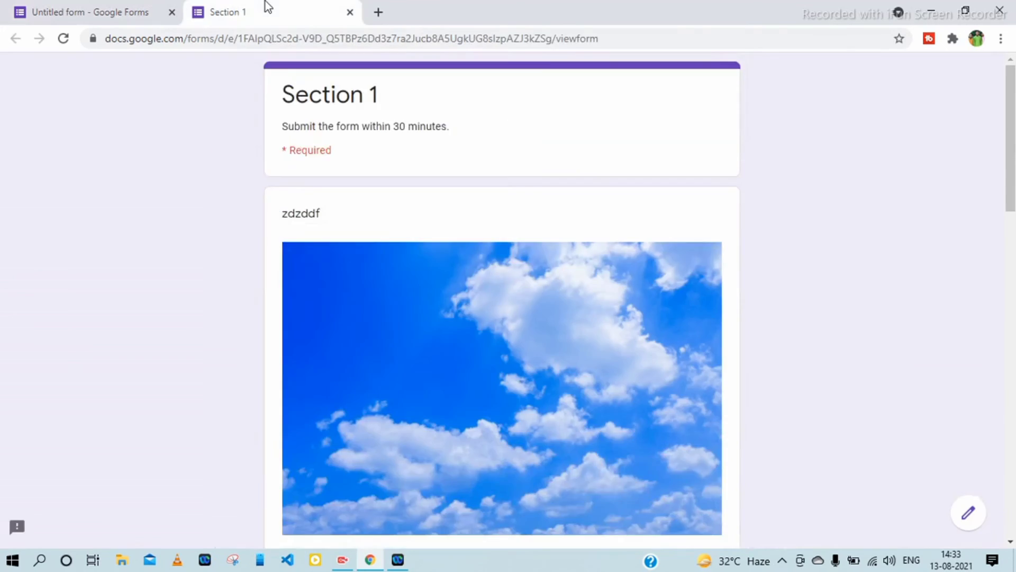
click(64, 39)
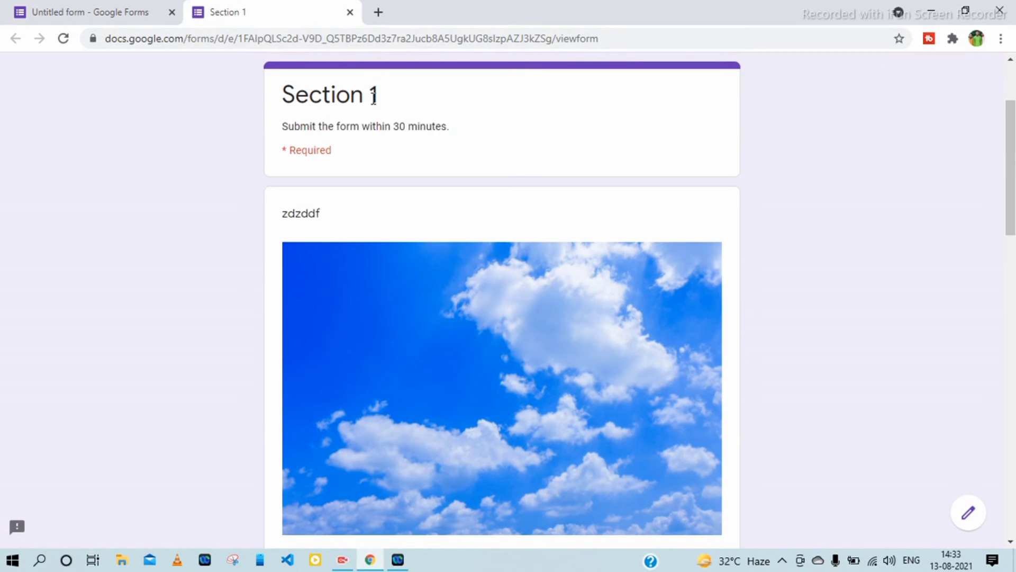
scroll(388, 154, up, 3)
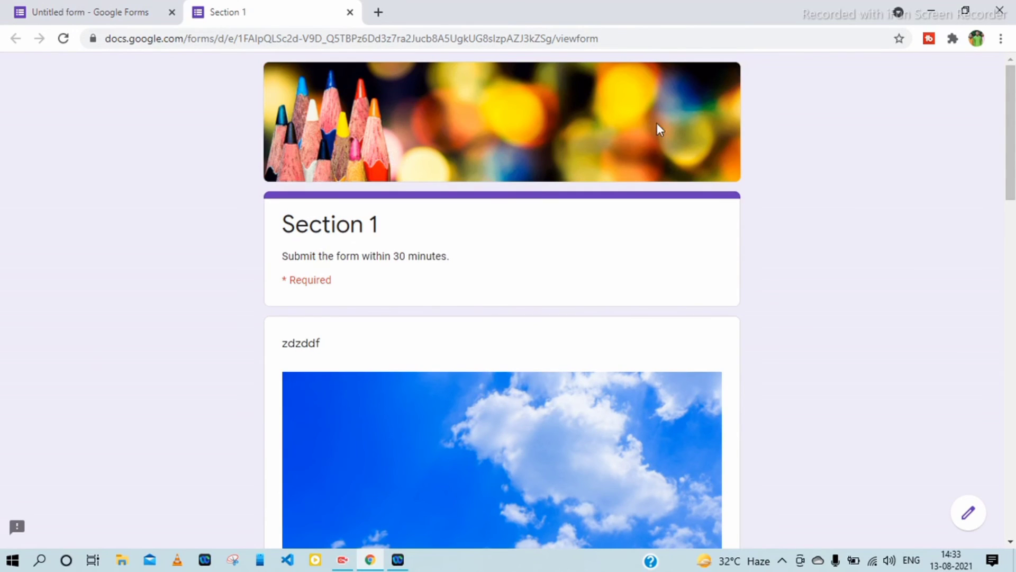
click(63, 3)
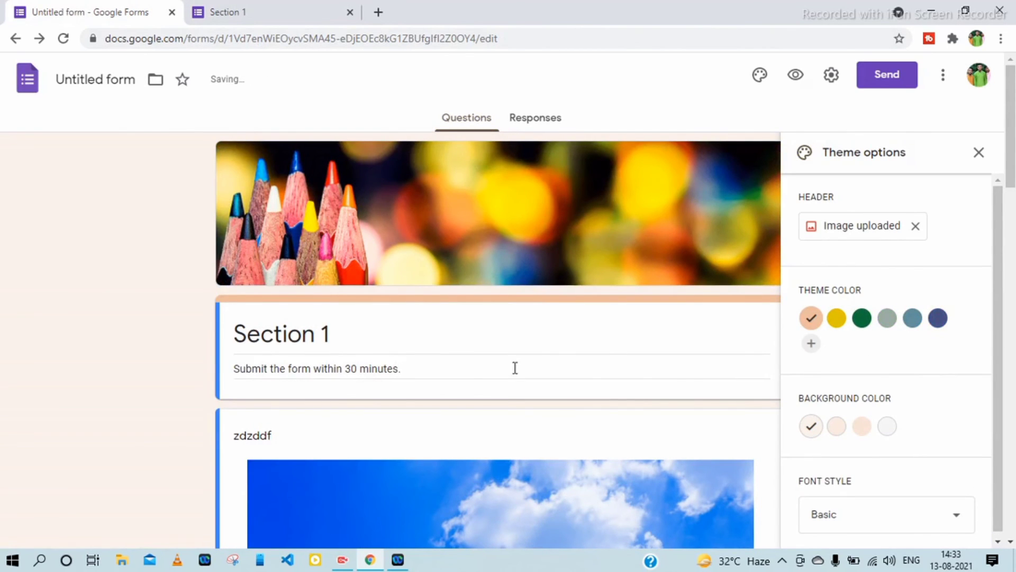
- Change the form's theme color to dark green (#0e7139)
scroll(385, 358, down, 1)
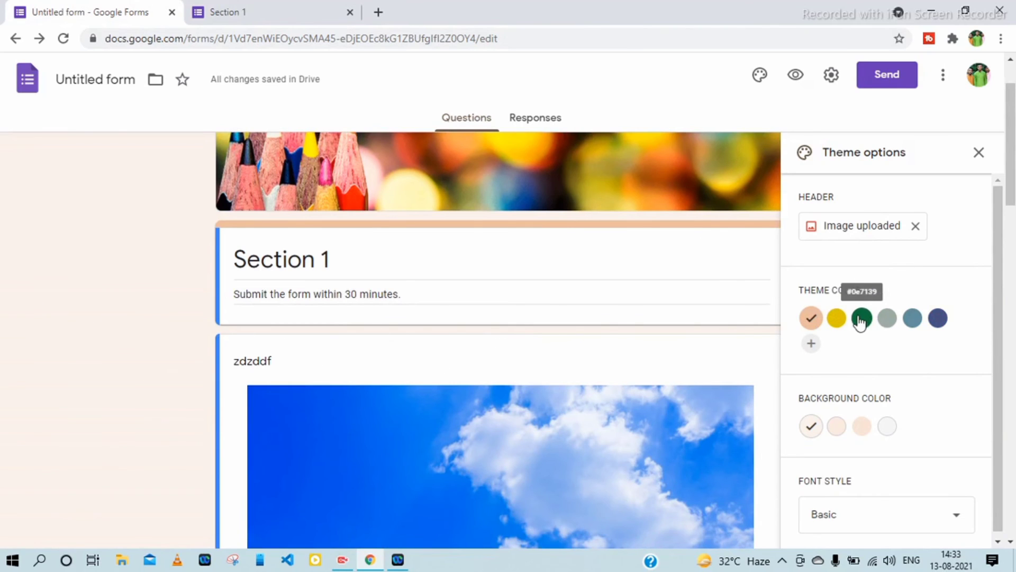
click(862, 320)
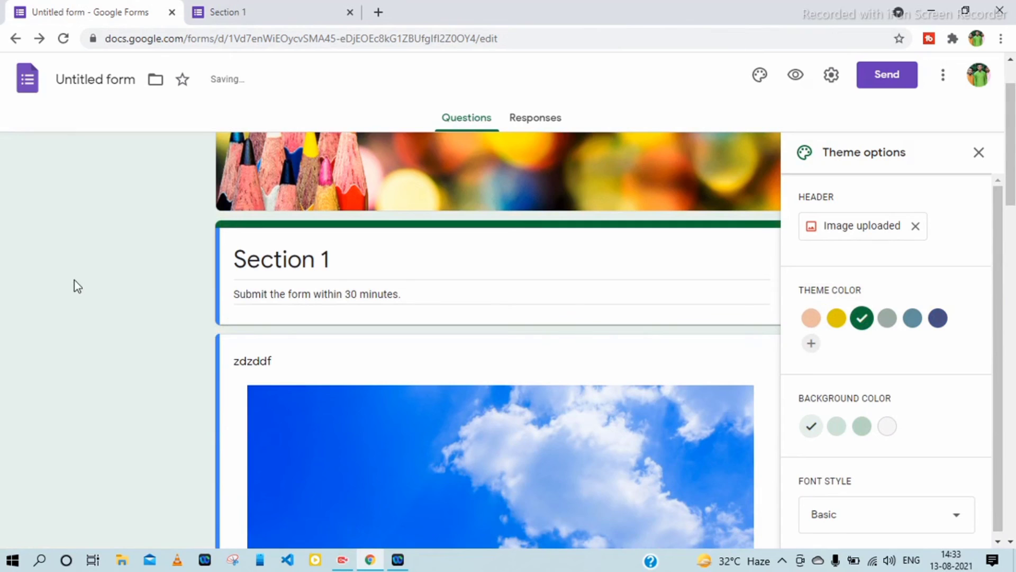
scroll(65, 312, down, 3)
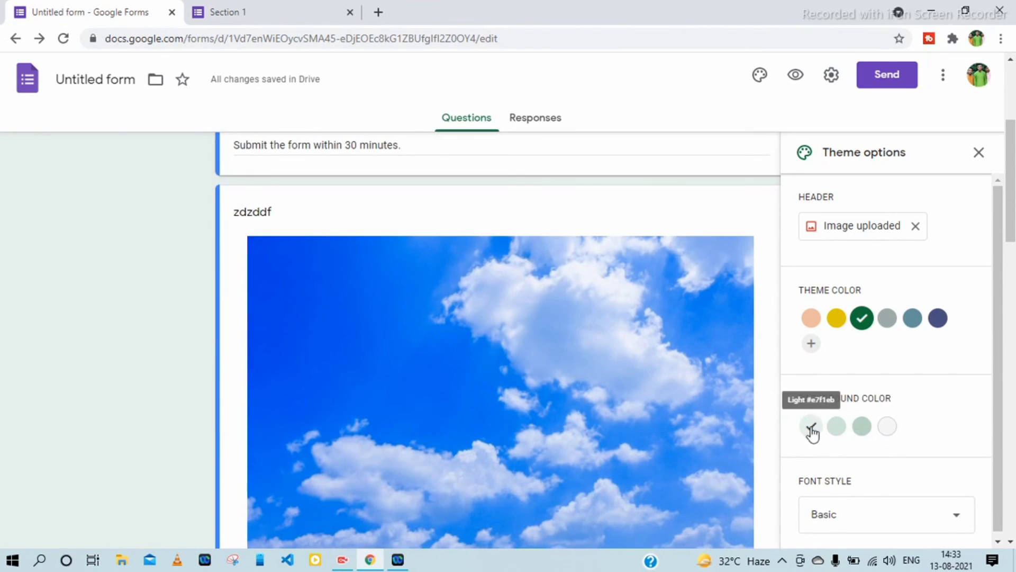
- Set the form theme's background color to the darkest green tint and its font style to Formal
click(863, 428)
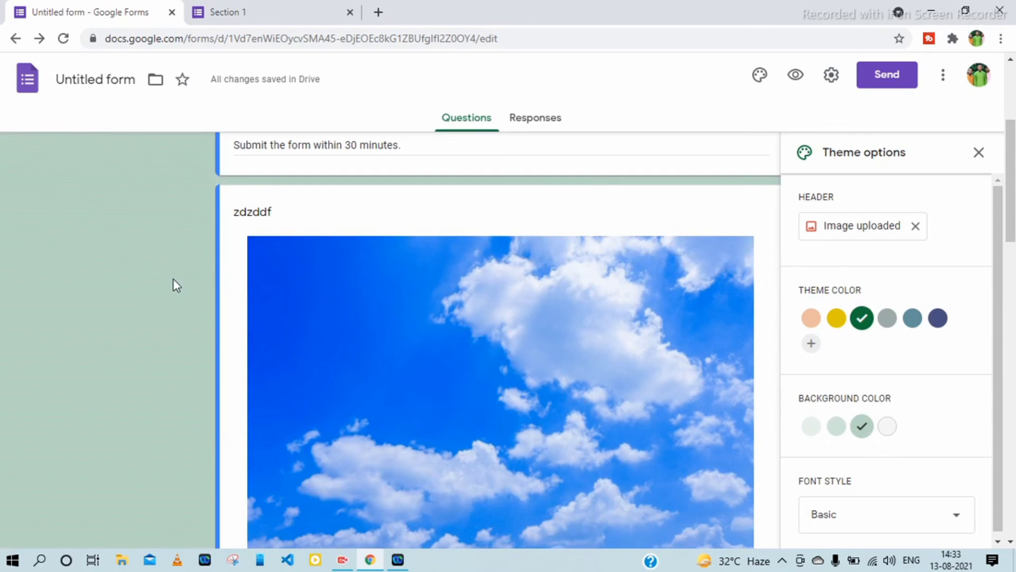
scroll(173, 279, up, 4)
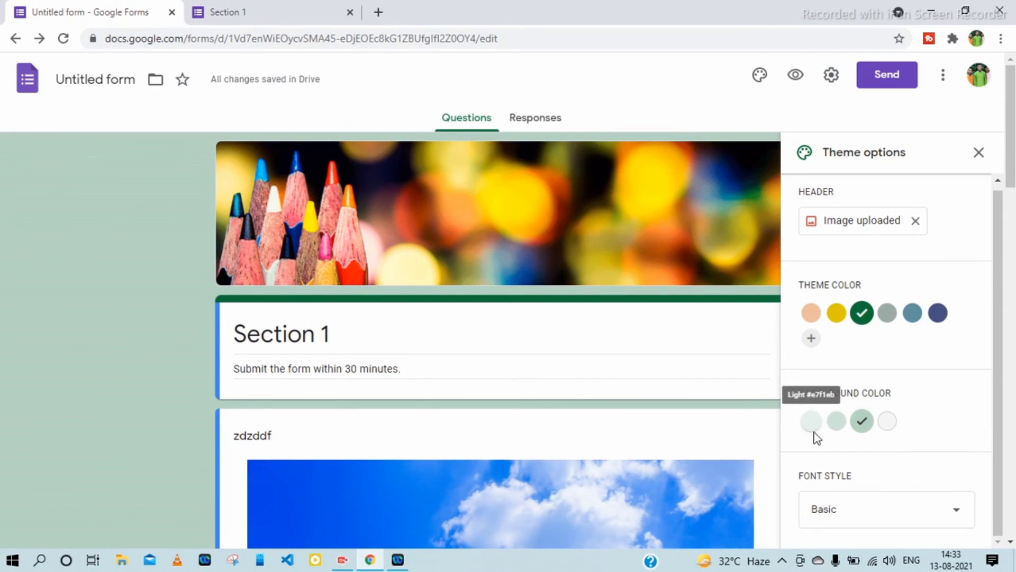
scroll(858, 438, down, 5)
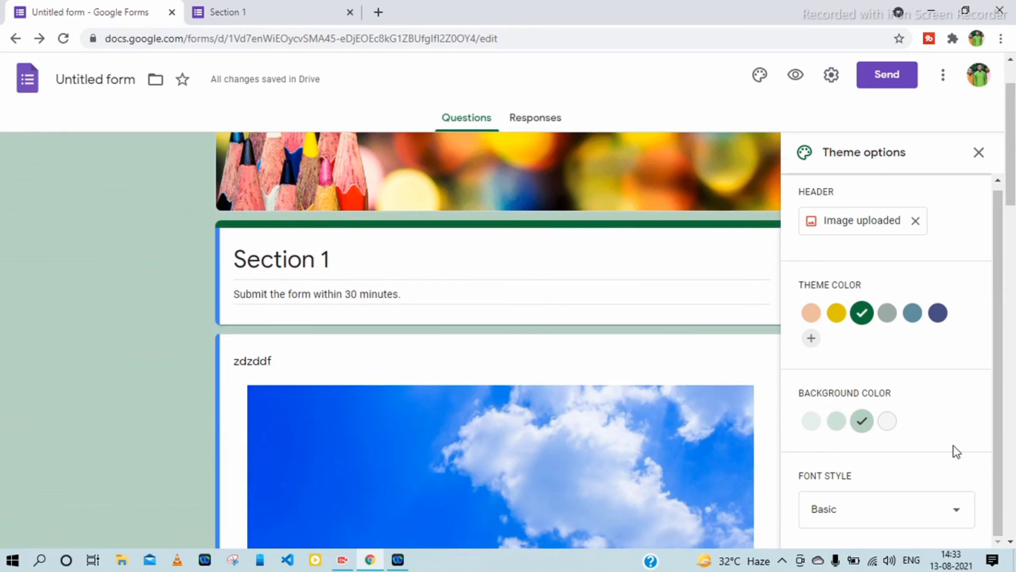
click(960, 512)
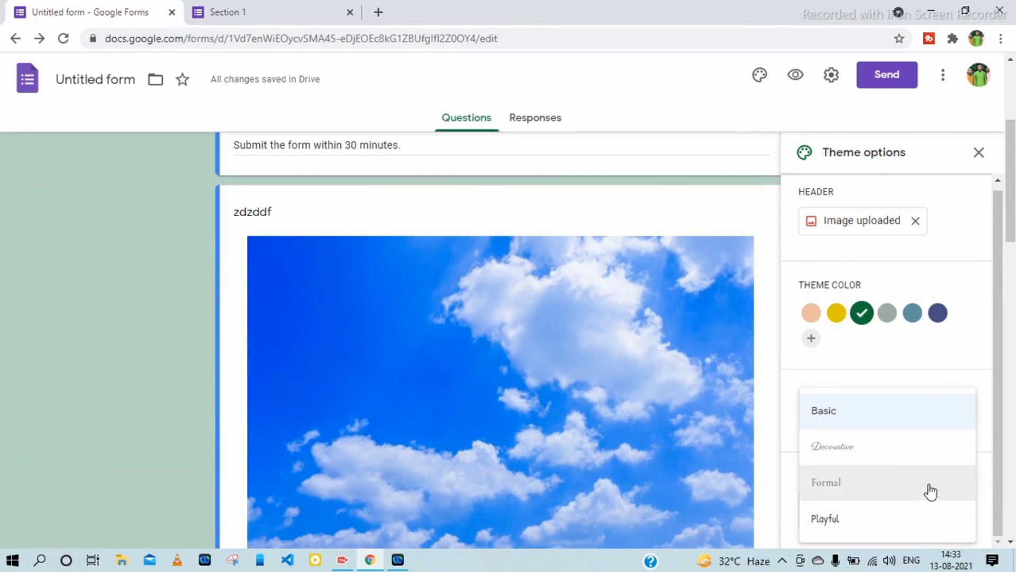
scroll(868, 477, down, 2)
click(848, 491)
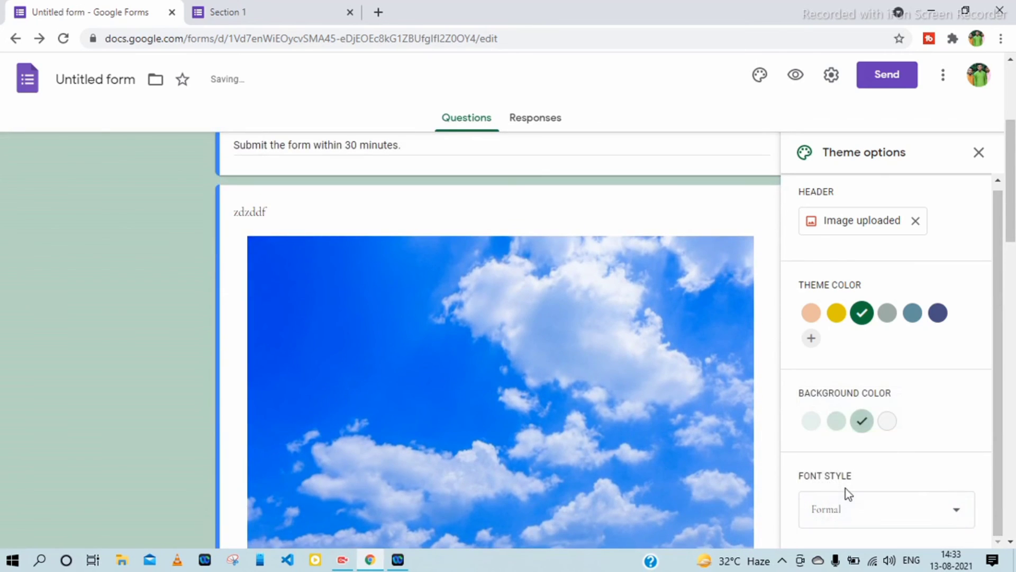
scroll(963, 460, down, 2)
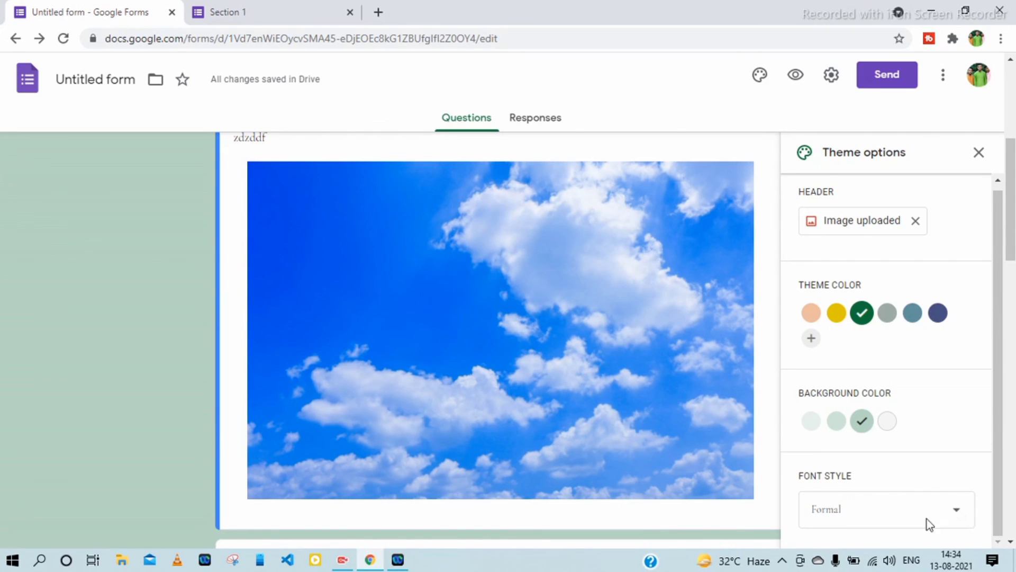
- Reload the form preview, check the theme color, background and font down to the Submit area, and return to the editor
click(298, 17)
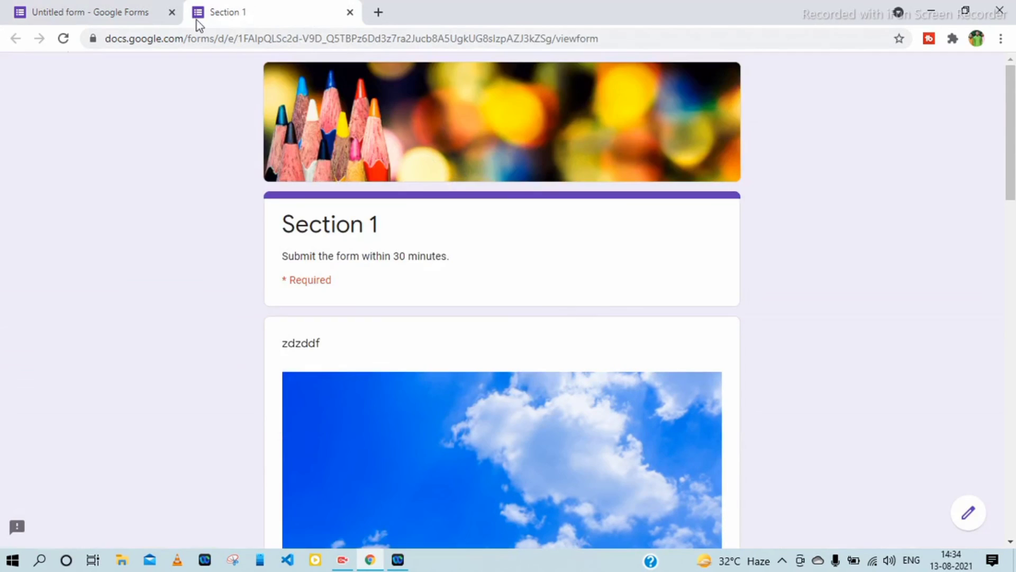
click(63, 38)
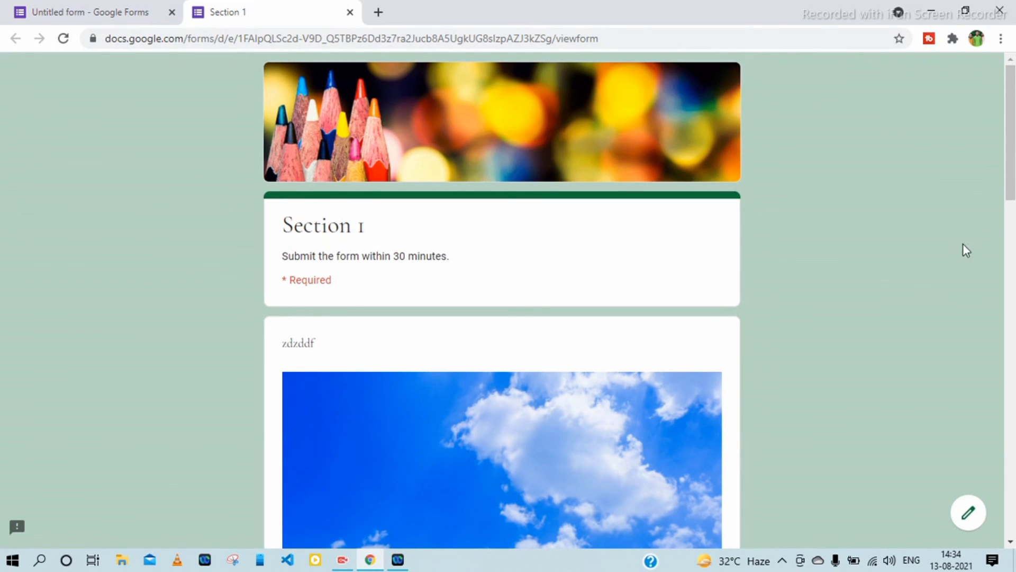
scroll(805, 300, down, 5)
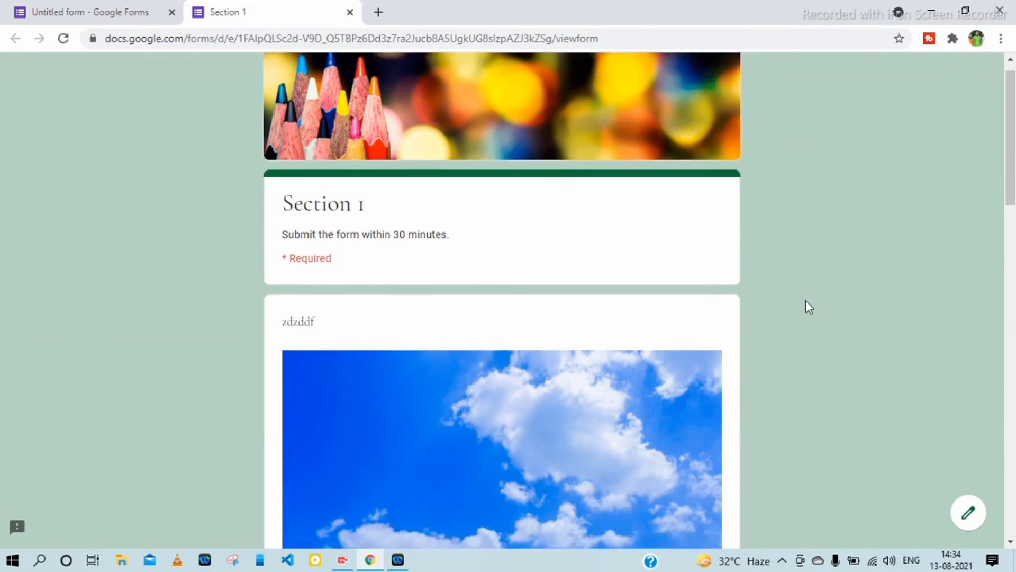
scroll(796, 322, down, 18)
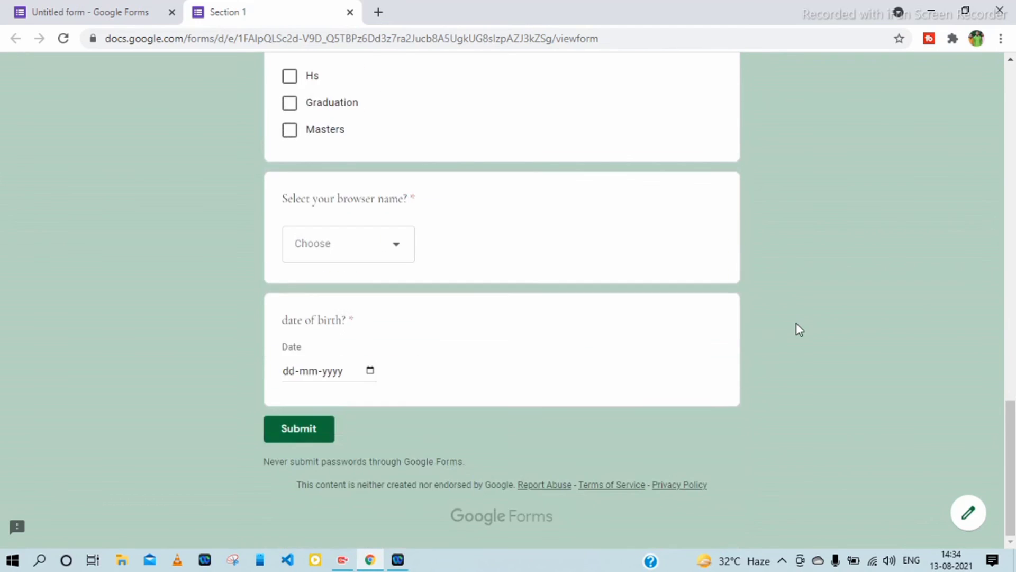
scroll(779, 320, up, 14)
click(85, 12)
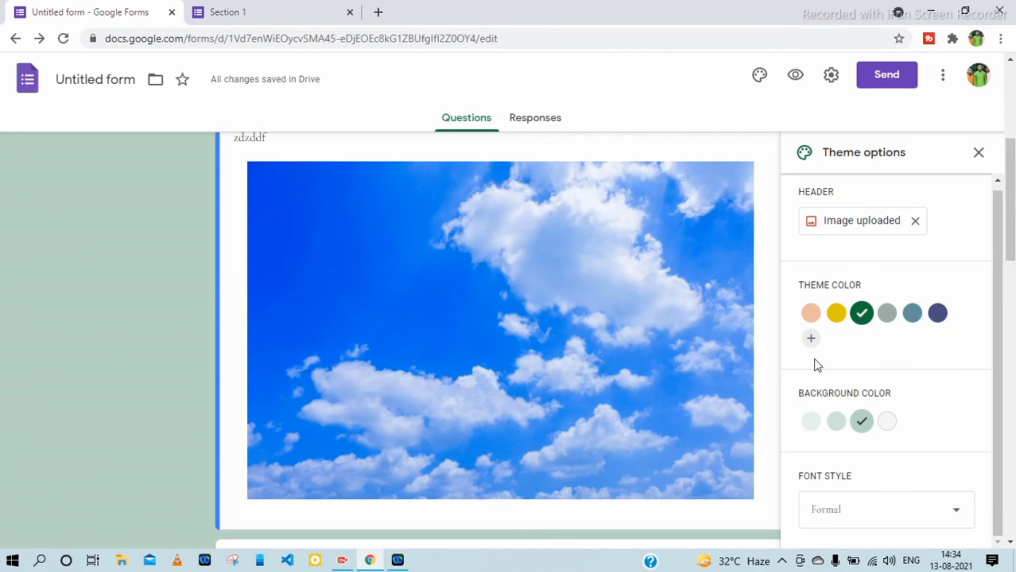
- Open the form settings, review the General options, and close them without saving
click(831, 80)
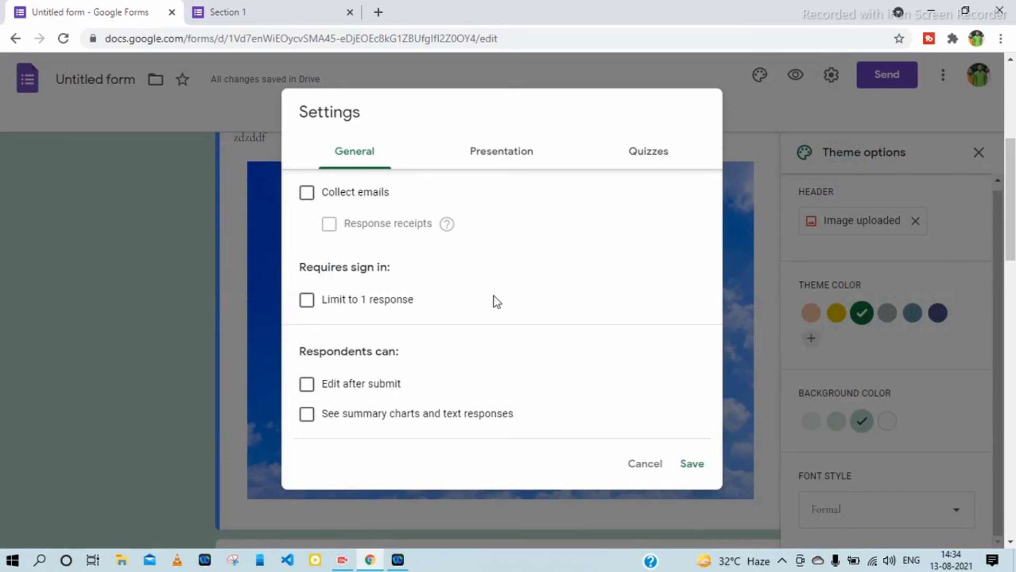
scroll(493, 298, up, 1)
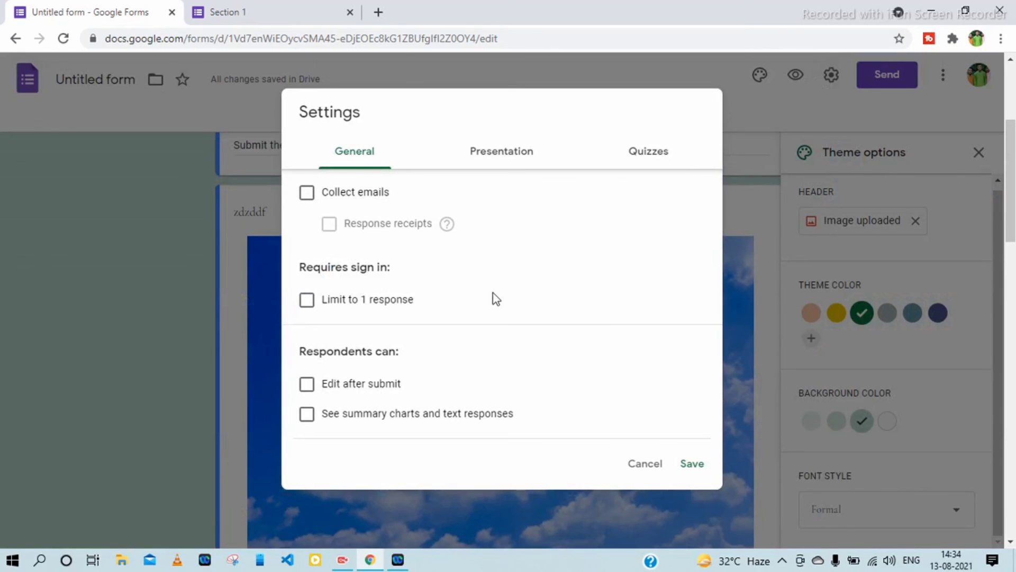
scroll(493, 298, down, 5)
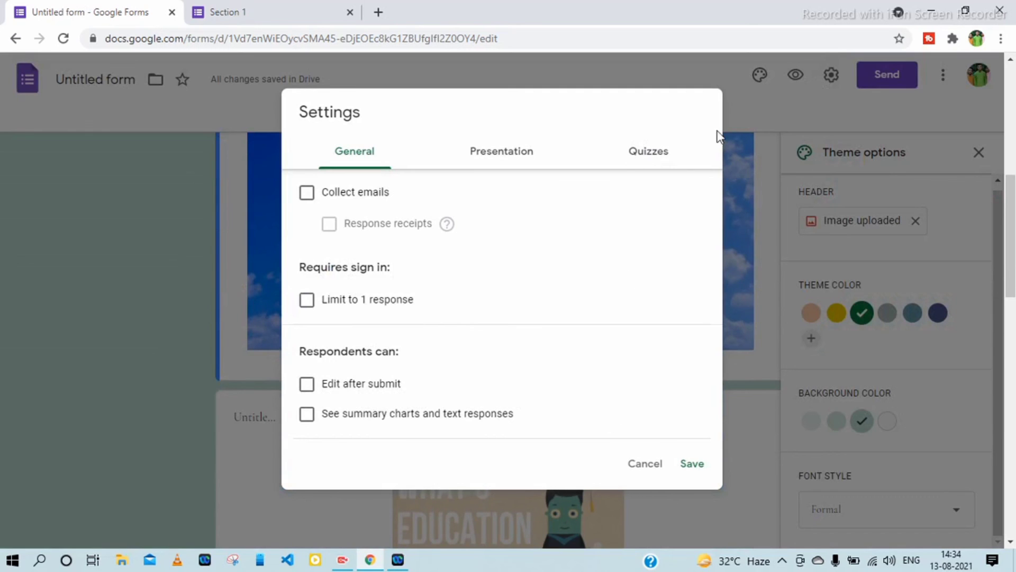
click(811, 105)
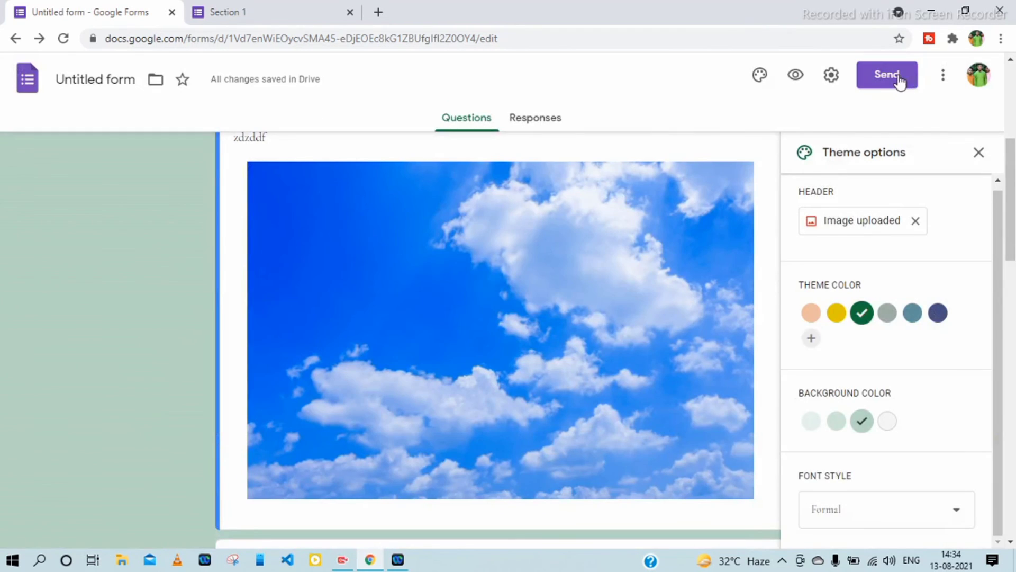
- Open the form's sending options and examine the link and email methods, including the recipient field
click(895, 75)
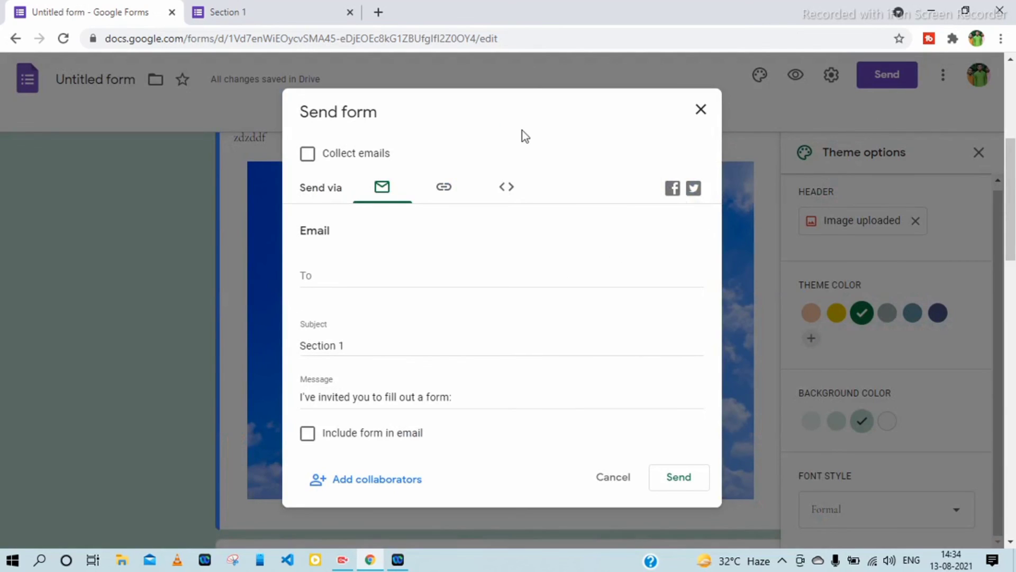
click(449, 187)
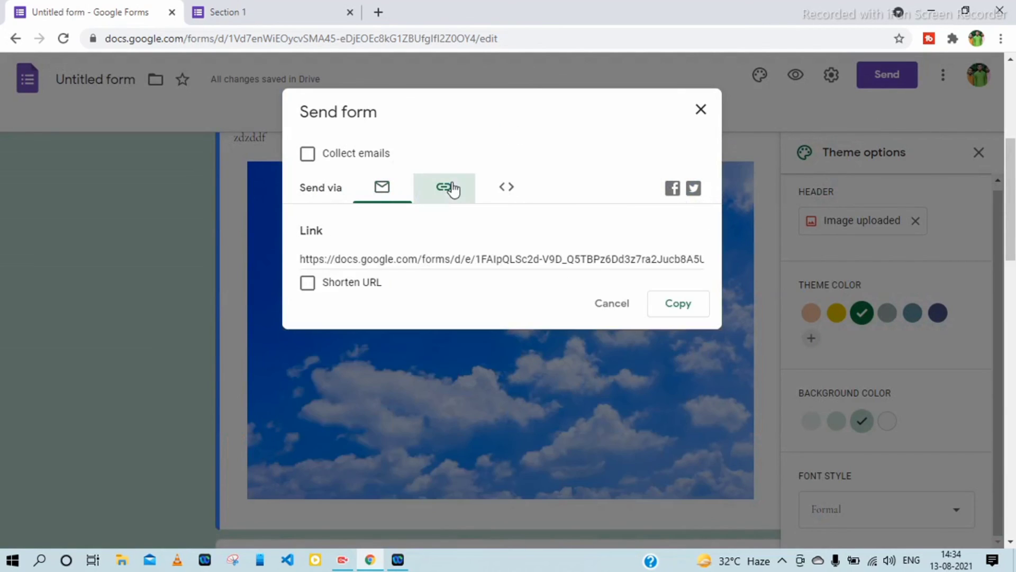
click(302, 259)
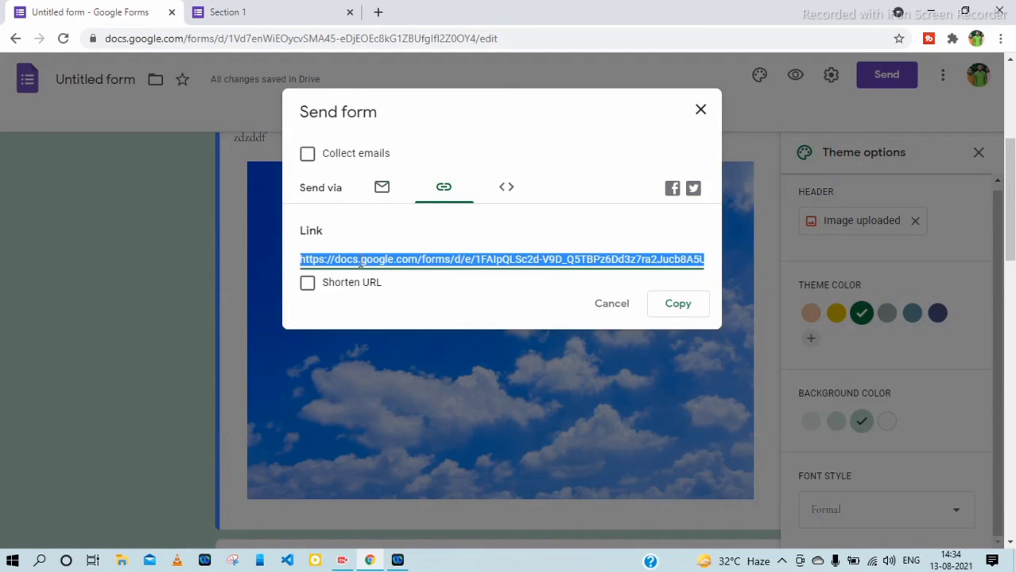
click(382, 190)
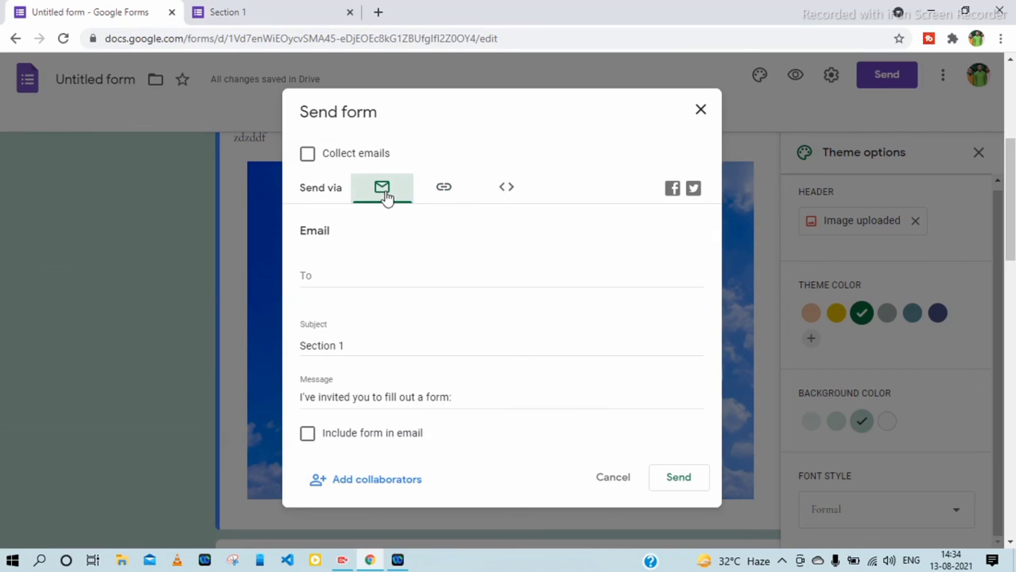
click(335, 276)
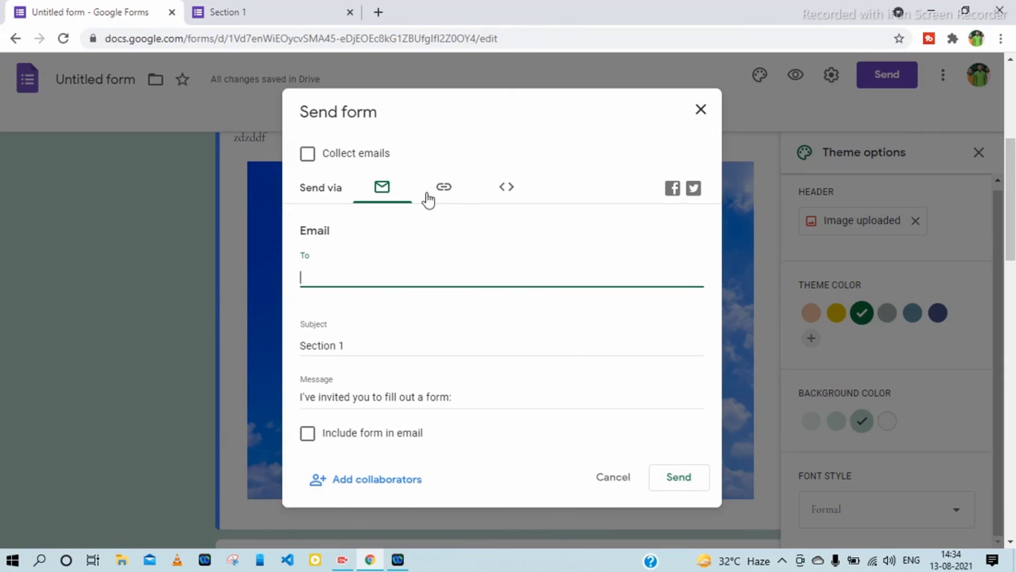
- Copy the form's full sharing link from the link sending method and close the sending options
click(442, 187)
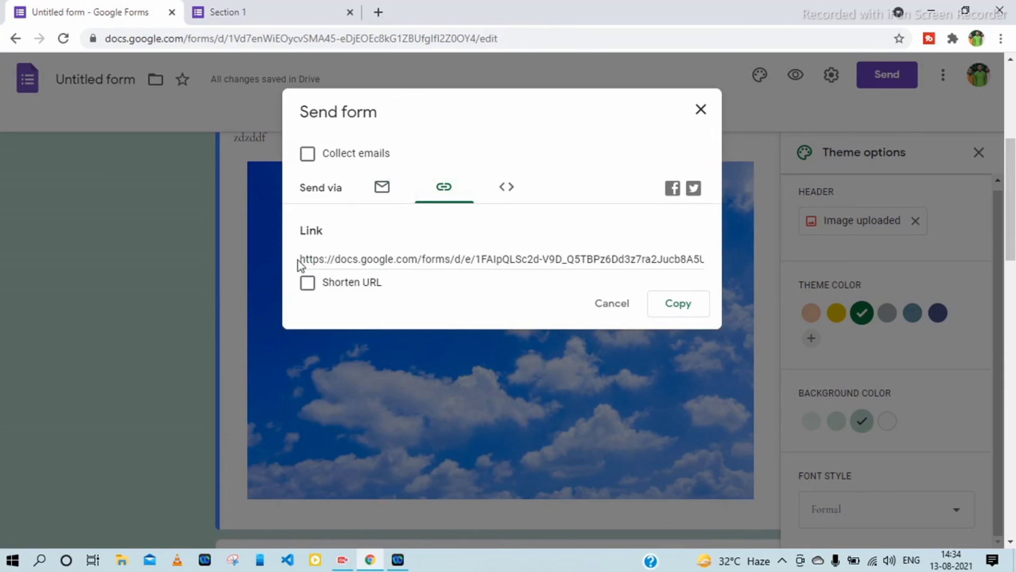
drag(301, 259, 607, 256)
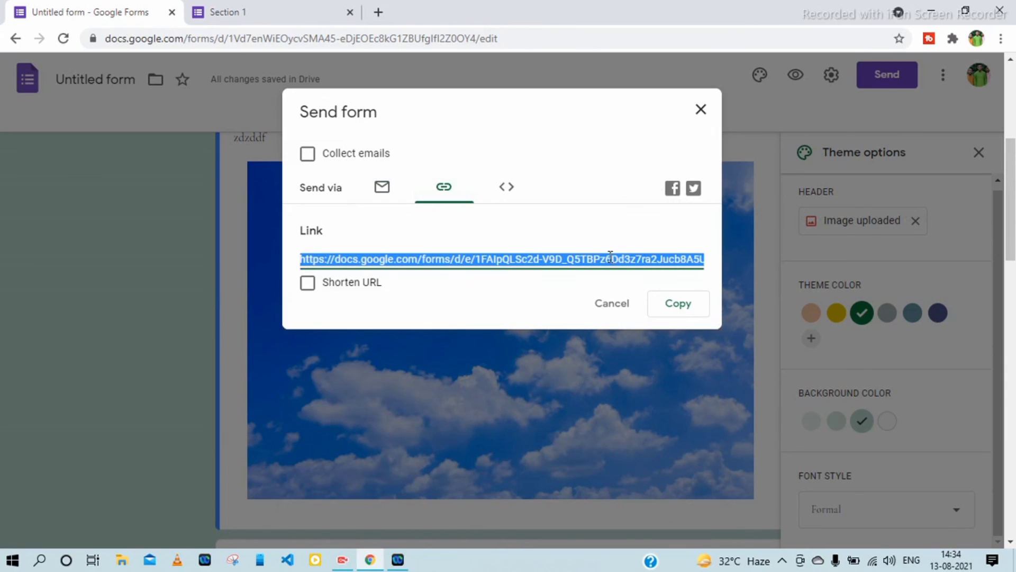
right_click(608, 256)
click(660, 272)
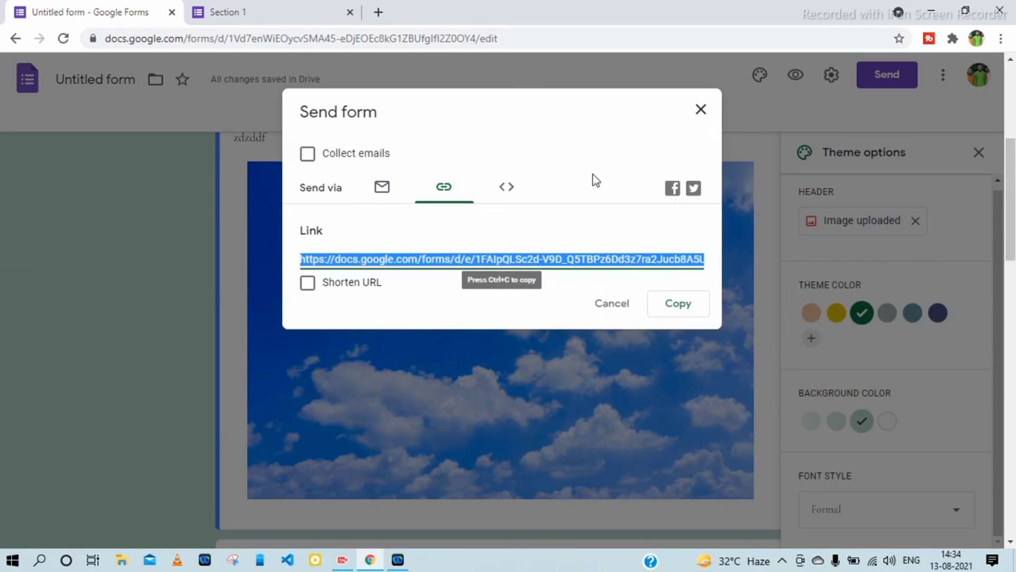
click(701, 108)
- Look over the form's questions, view the form's responses, and close the theme options
scroll(550, 342, down, 15)
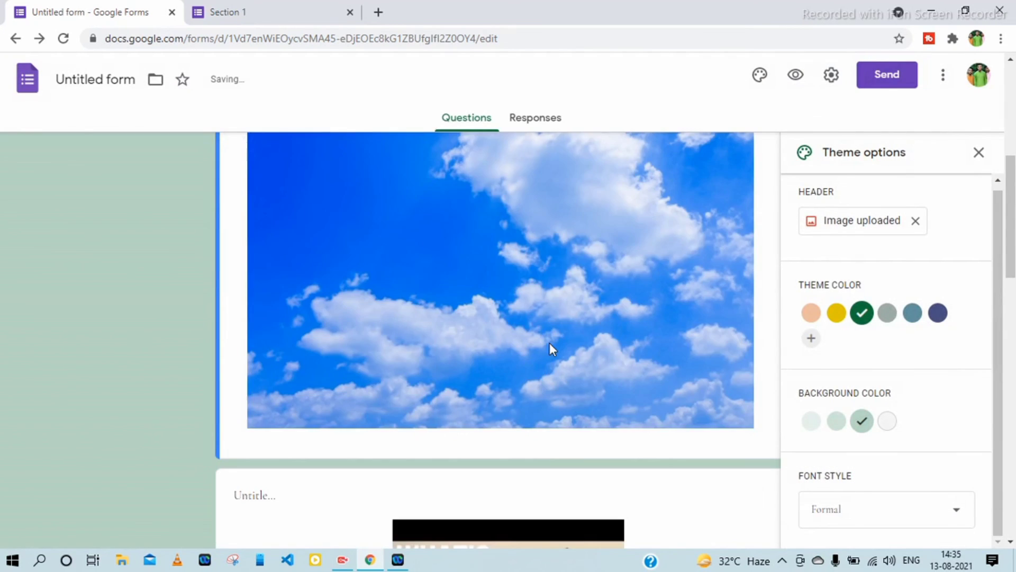
scroll(558, 348, down, 1)
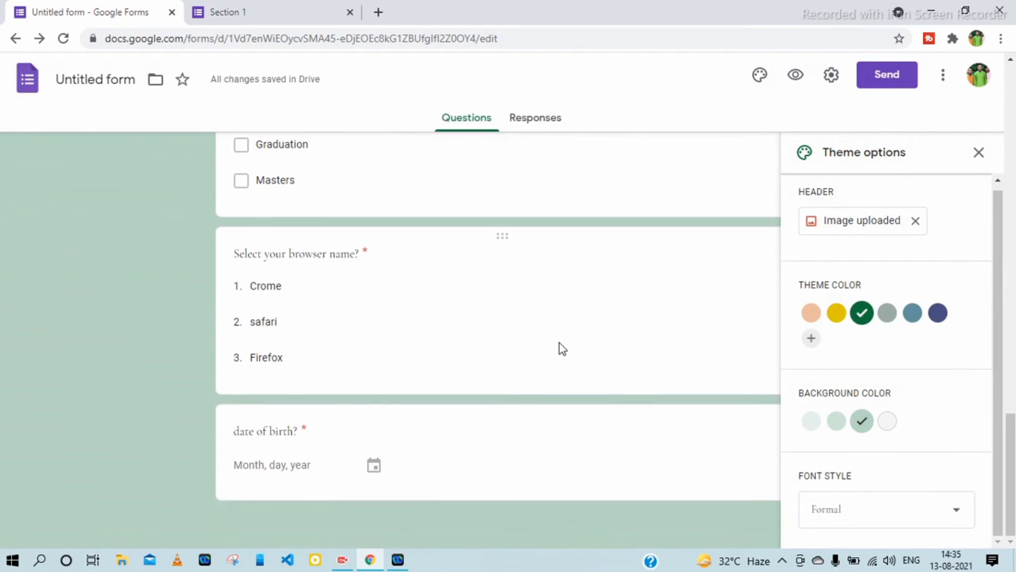
scroll(563, 345, up, 15)
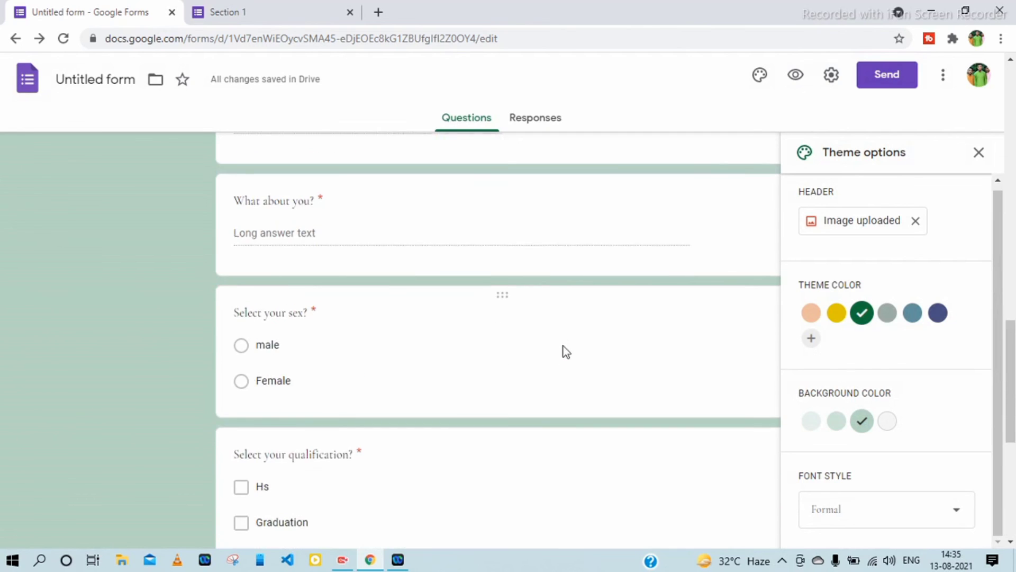
scroll(563, 349, down, 15)
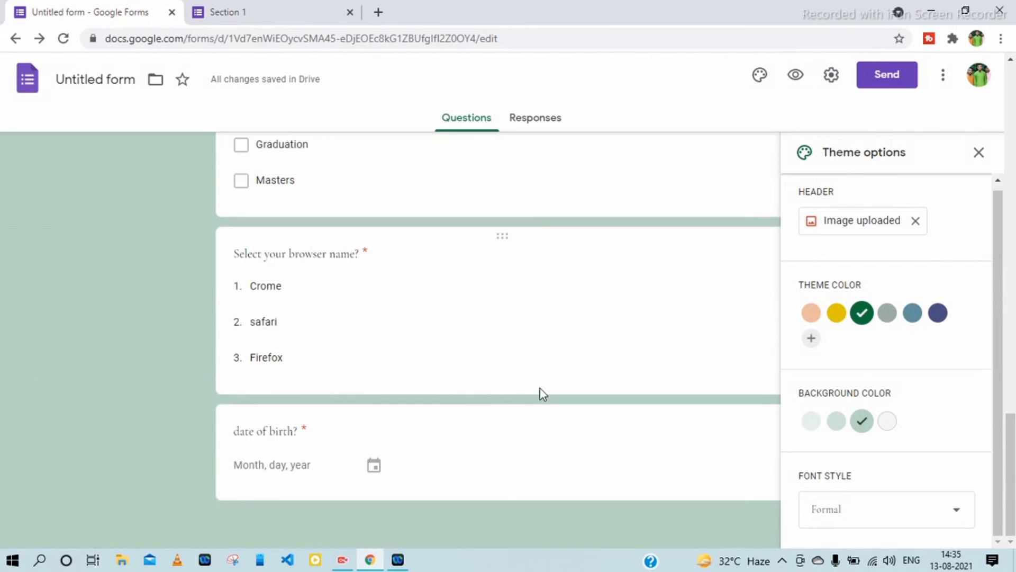
scroll(543, 395, up, 5)
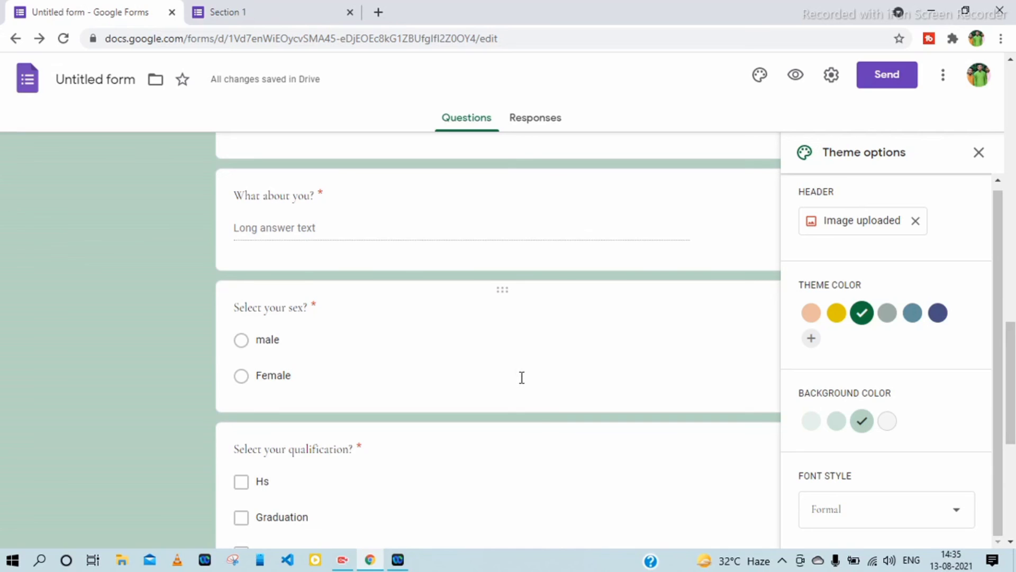
click(529, 123)
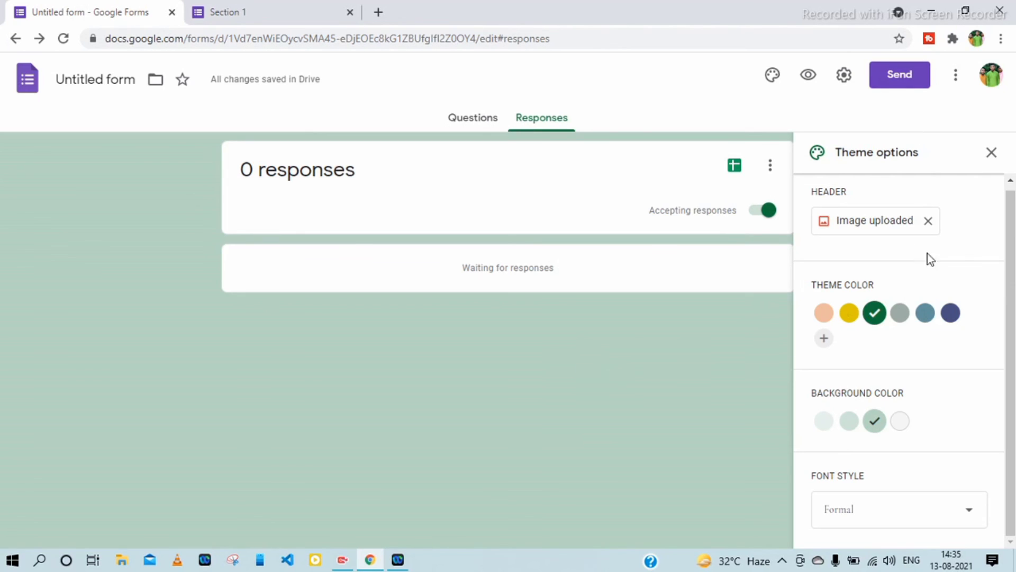
click(992, 152)
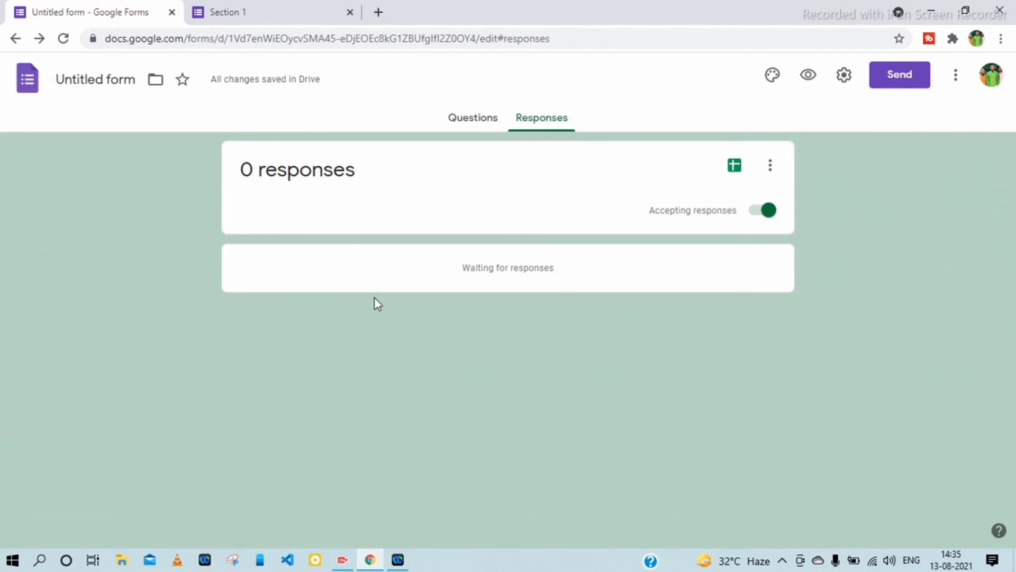
- Return to the form's questions and review them all from the sky image down to the date of birth question
click(472, 116)
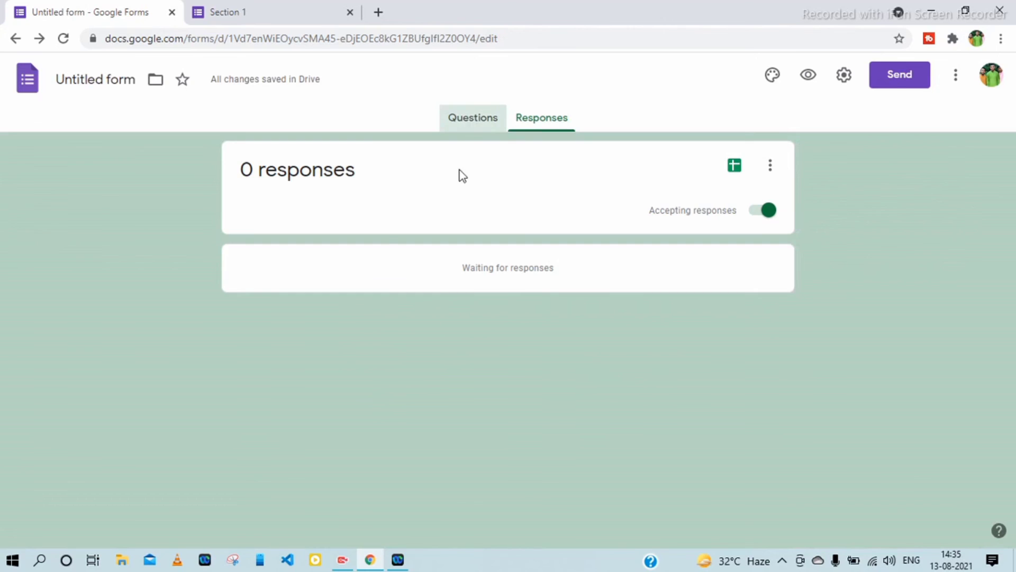
scroll(421, 336, down, 15)
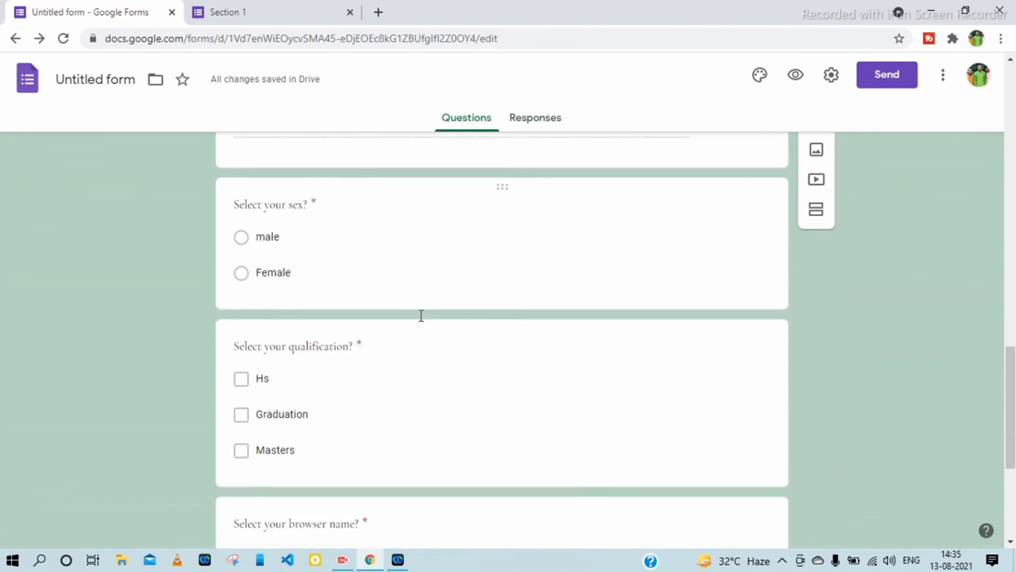
scroll(420, 316, down, 3)
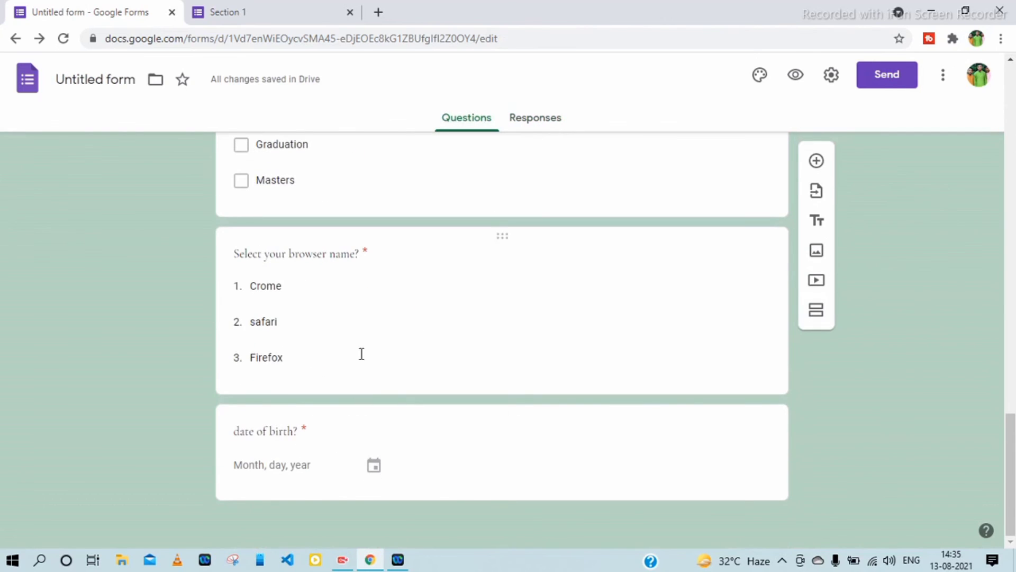
scroll(361, 354, up, 7)
scroll(360, 348, up, 12)
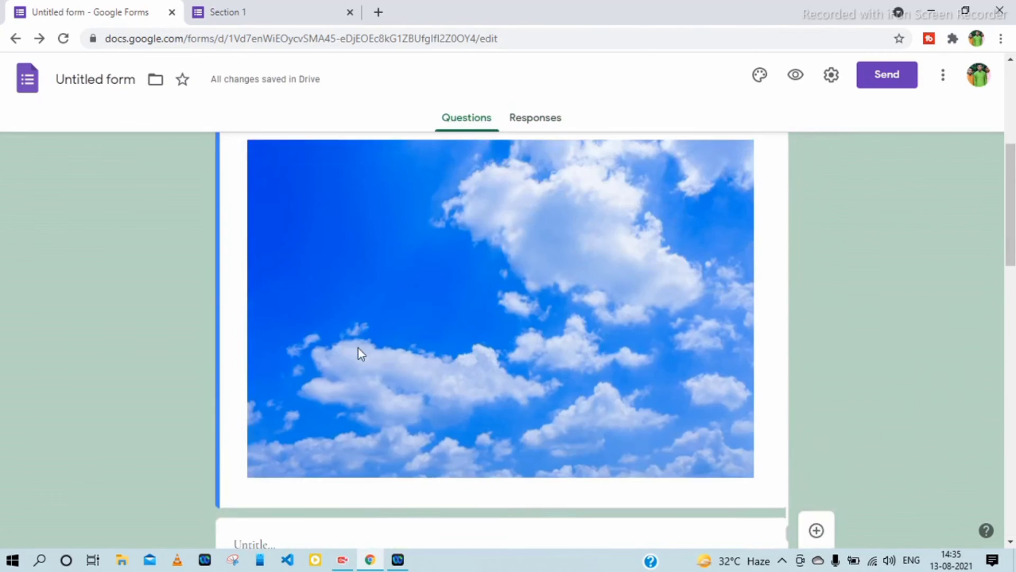
scroll(357, 347, up, 5)
scroll(358, 348, down, 12)
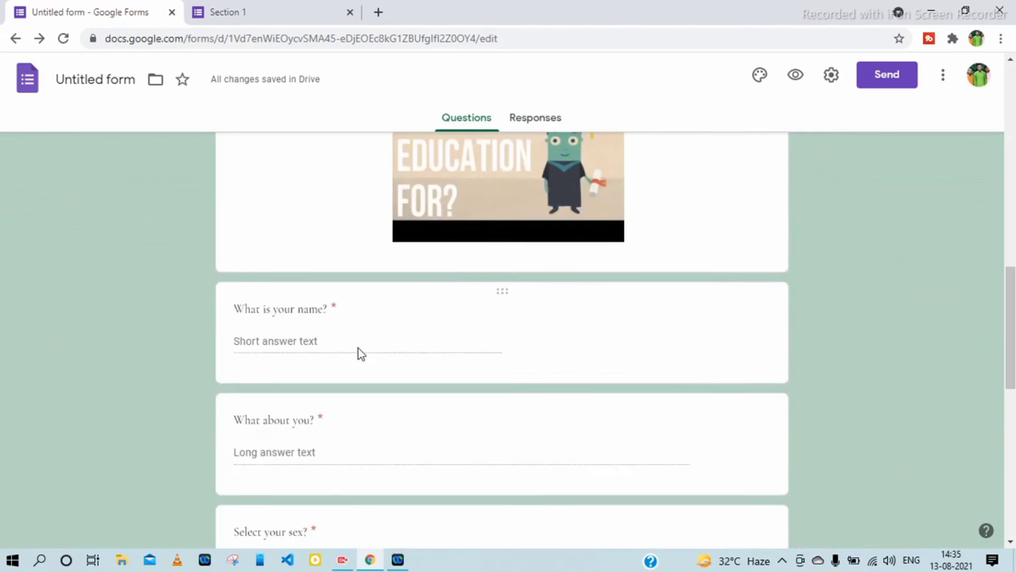
scroll(358, 349, down, 4)
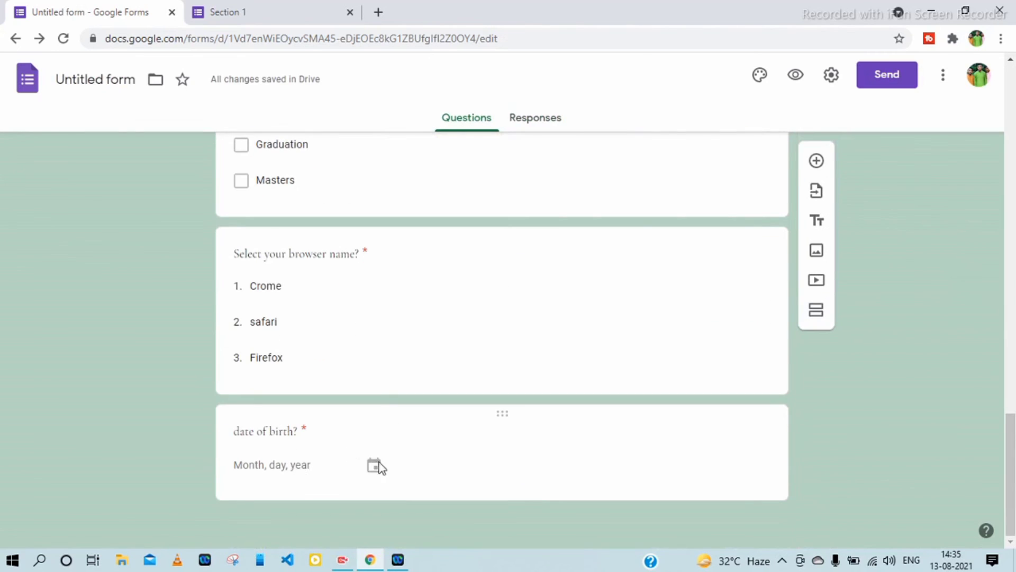